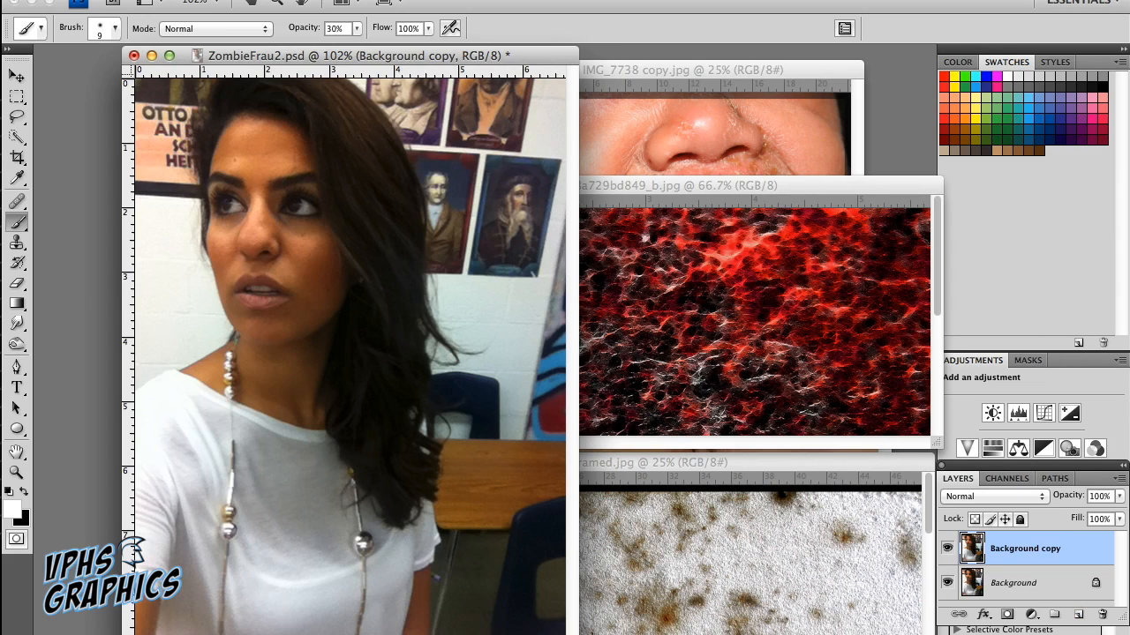
Apply a Color Balance adjustment to the Background copy layer, shifting the Shadows Cyan/Red level to +14
{"action": "left_click", "coordinate": [216, 0]}
{"action": "mouse_move", "coordinate": [255, 22]}
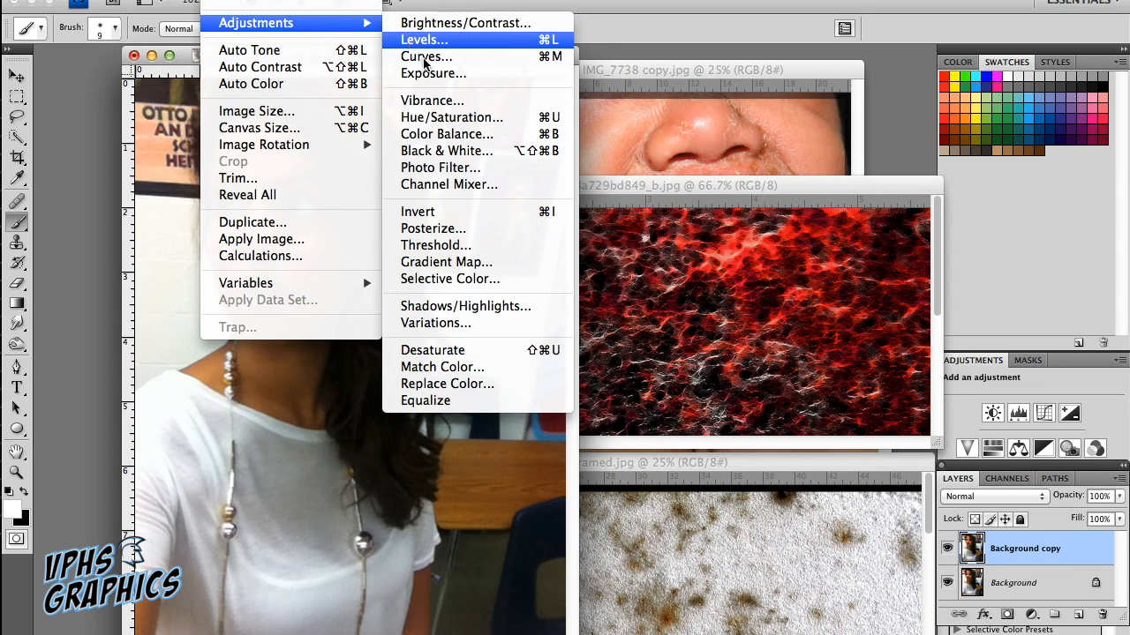
{"action": "left_click", "coordinate": [447, 134]}
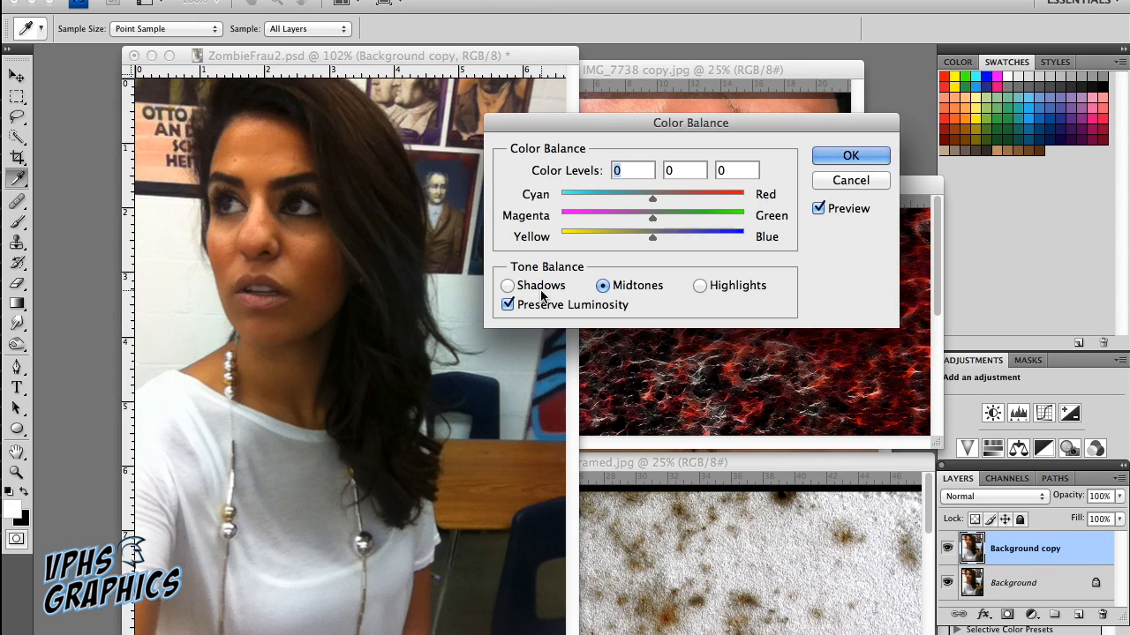
{"action": "left_click", "coordinate": [510, 287]}
{"action": "left_click_drag", "start_coordinate": [653, 198], "coordinate": [665, 202]}
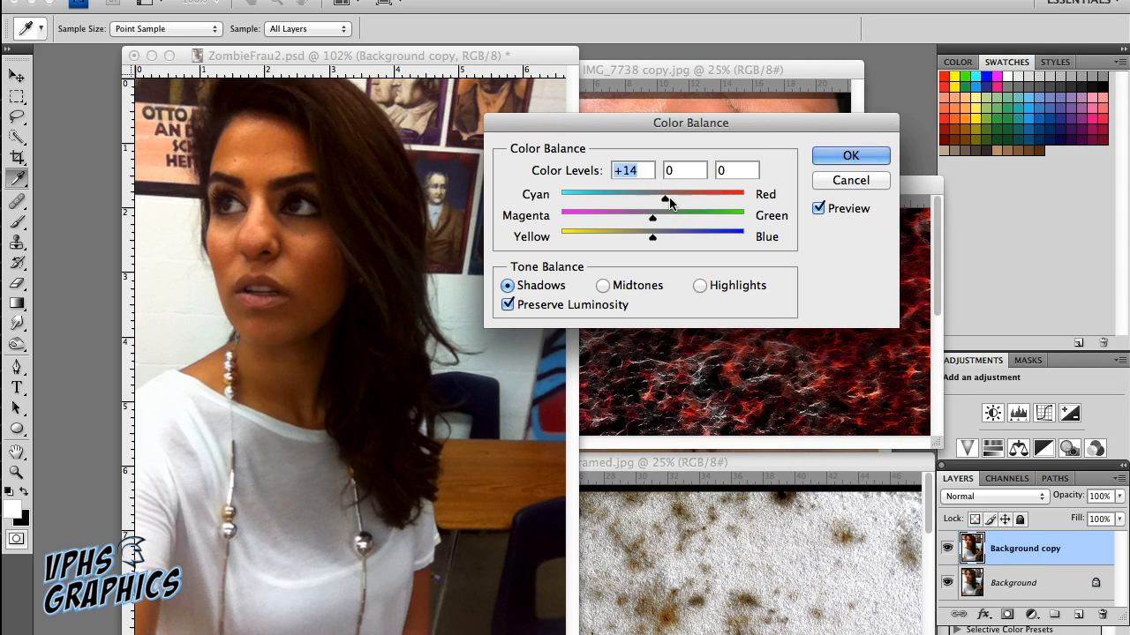
{"action": "left_click", "coordinate": [830, 155]}
{"action": "key", "text": "b"}
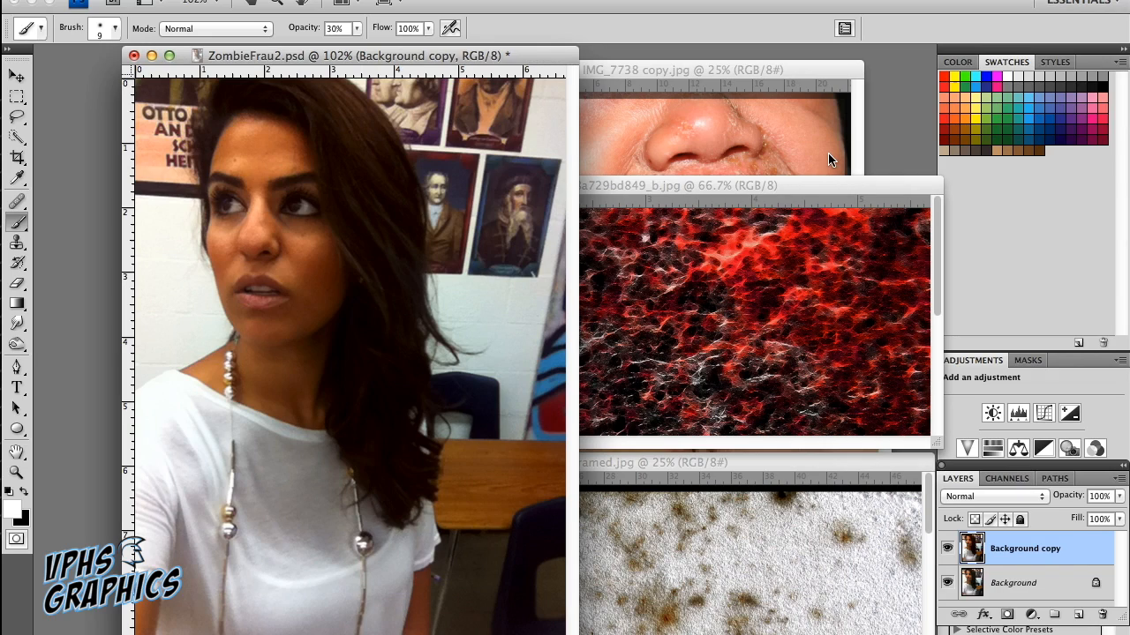
Select both of the woman's eyes with the Lasso tool and copy them to a new layer
{"action": "key", "text": "l"}
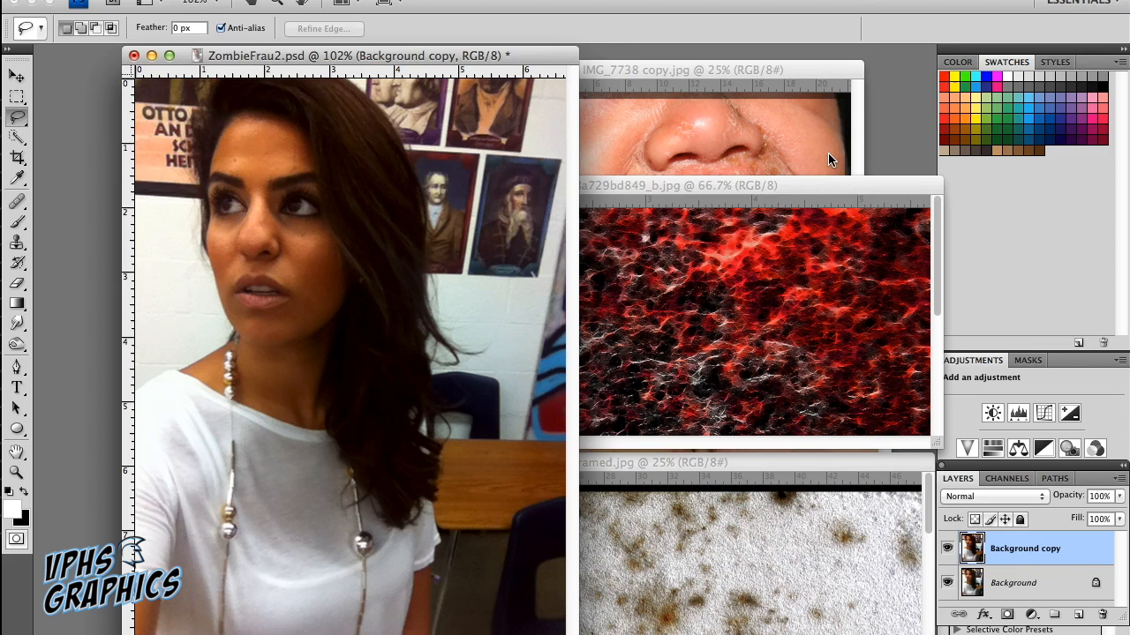
{"action": "key", "text": "super+equal"}
{"action": "key", "text": "super+equal"}
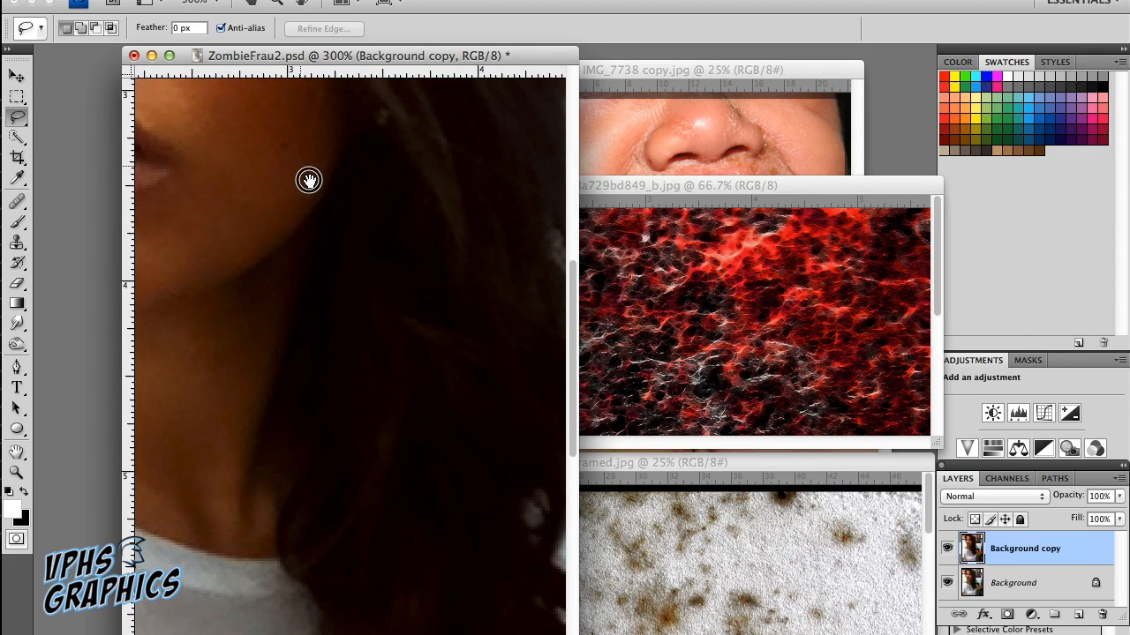
{"action": "left_click_drag", "start_coordinate": [303, 174], "coordinate": [450, 433]}
{"action": "mouse_move", "coordinate": [396, 365]}
{"action": "left_mouse_down"}
{"action": "mouse_move", "coordinate": [290, 360]}
{"action": "mouse_move", "coordinate": [255, 290]}
{"action": "left_mouse_up"}
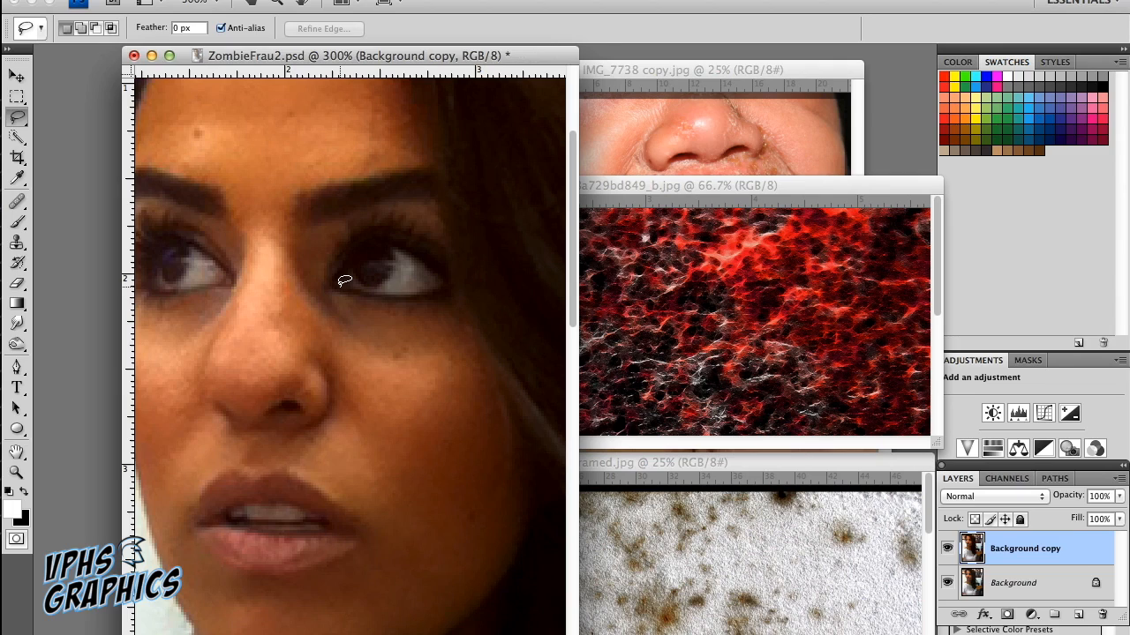
{"action": "mouse_move", "coordinate": [339, 284]}
{"action": "left_mouse_down"}
{"action": "mouse_move", "coordinate": [366, 243]}
{"action": "mouse_move", "coordinate": [388, 239]}
{"action": "mouse_move", "coordinate": [426, 256]}
{"action": "mouse_move", "coordinate": [442, 288]}
{"action": "mouse_move", "coordinate": [415, 299]}
{"action": "mouse_move", "coordinate": [337, 282]}
{"action": "left_mouse_up"}
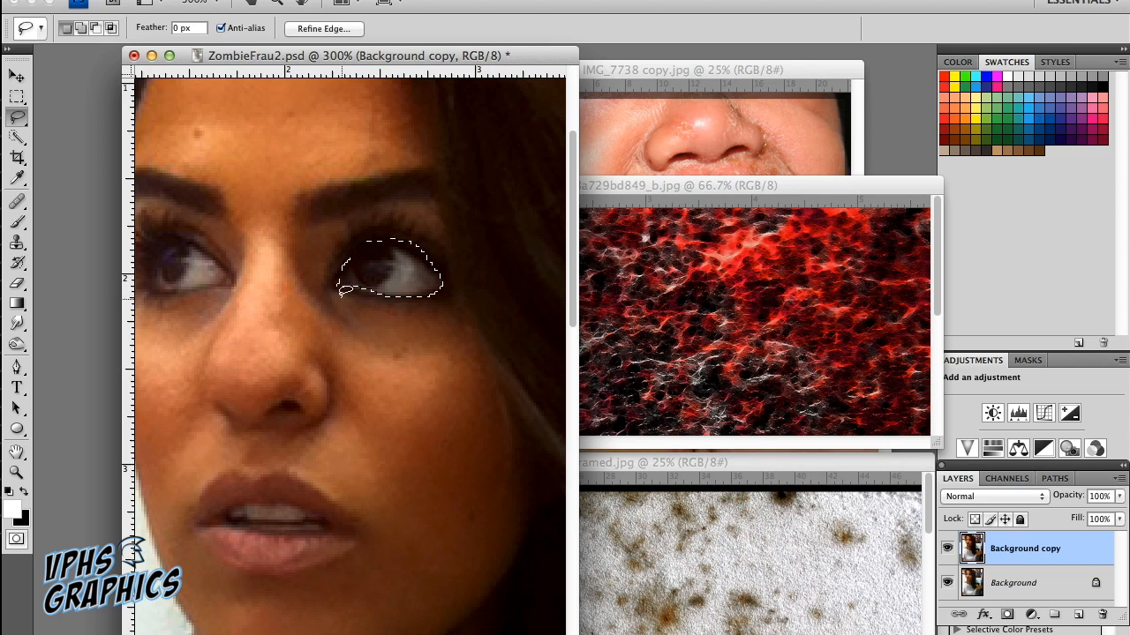
{"action": "left_click_drag", "start_coordinate": [311, 299], "coordinate": [363, 301]}
{"action": "left_click_drag", "start_coordinate": [284, 271], "coordinate": [253, 245]}
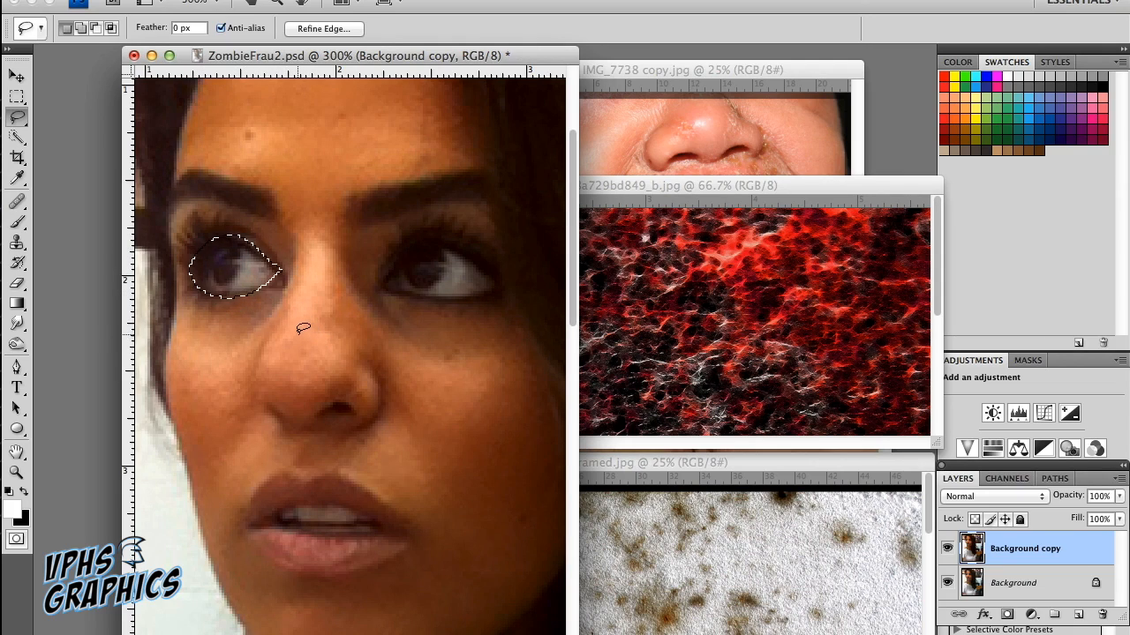
{"action": "key", "text": "shift"}
{"action": "mouse_move", "coordinate": [385, 287]}
{"action": "left_mouse_down"}
{"action": "mouse_move", "coordinate": [396, 260]}
{"action": "mouse_move", "coordinate": [427, 244]}
{"action": "mouse_move", "coordinate": [487, 277]}
{"action": "mouse_move", "coordinate": [473, 292]}
{"action": "mouse_move", "coordinate": [416, 300]}
{"action": "mouse_move", "coordinate": [389, 288]}
{"action": "left_mouse_up"}
{"action": "key", "text": "ctrl+j"}
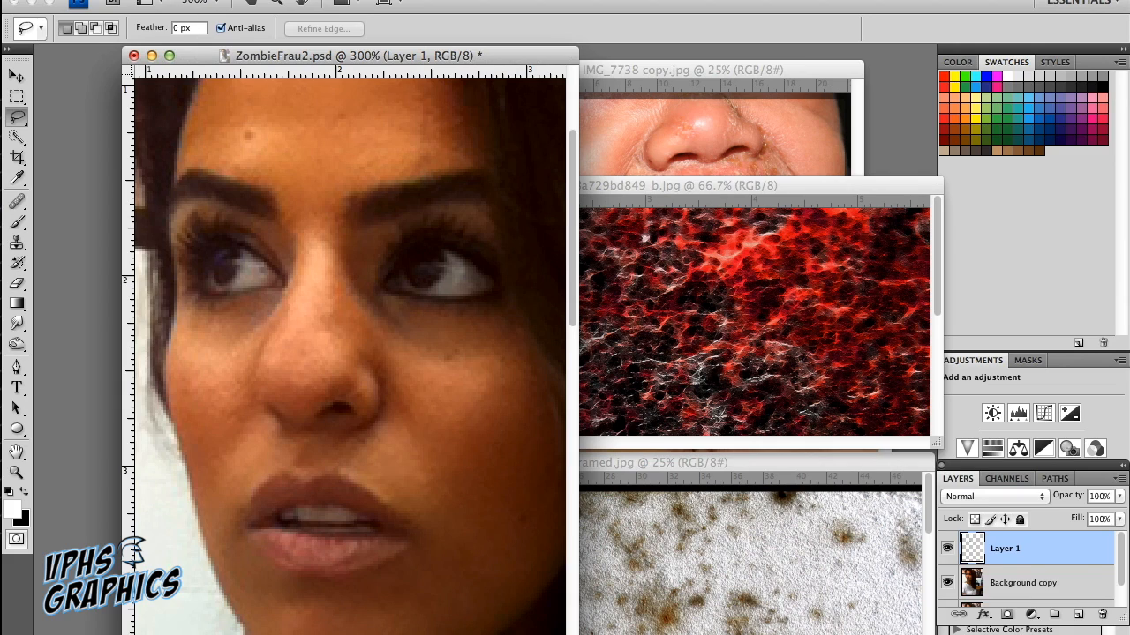
Whiten the copied eyes with Levels, setting the white input level to 153 and the black output level to 122
{"action": "left_click", "coordinate": [225, 0]}
{"action": "mouse_move", "coordinate": [254, 27]}
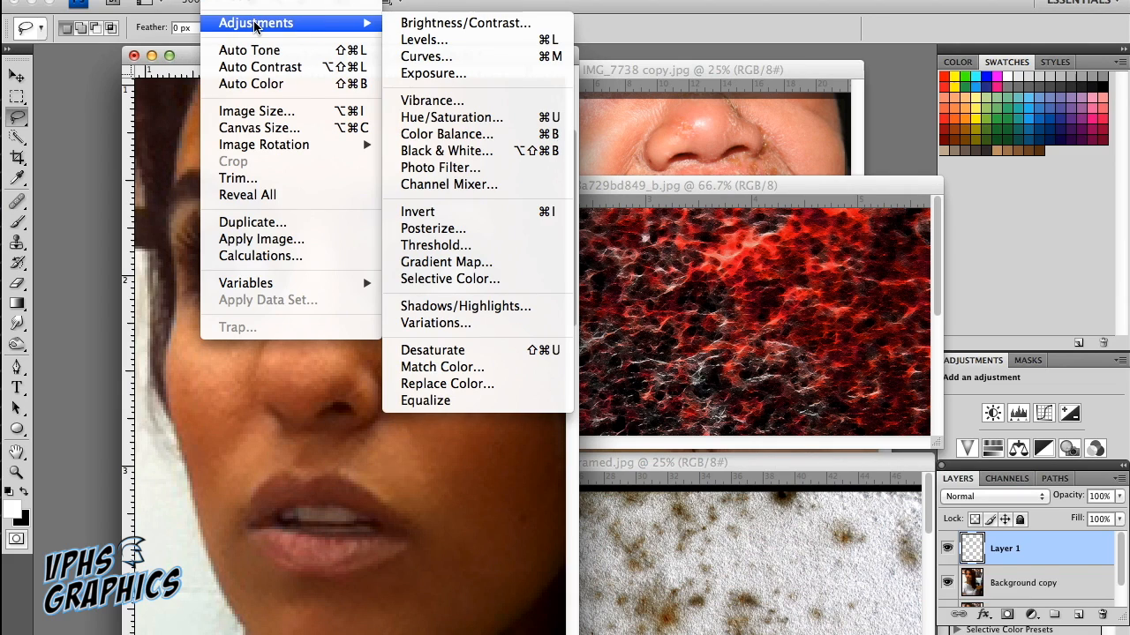
{"action": "left_click", "coordinate": [422, 40]}
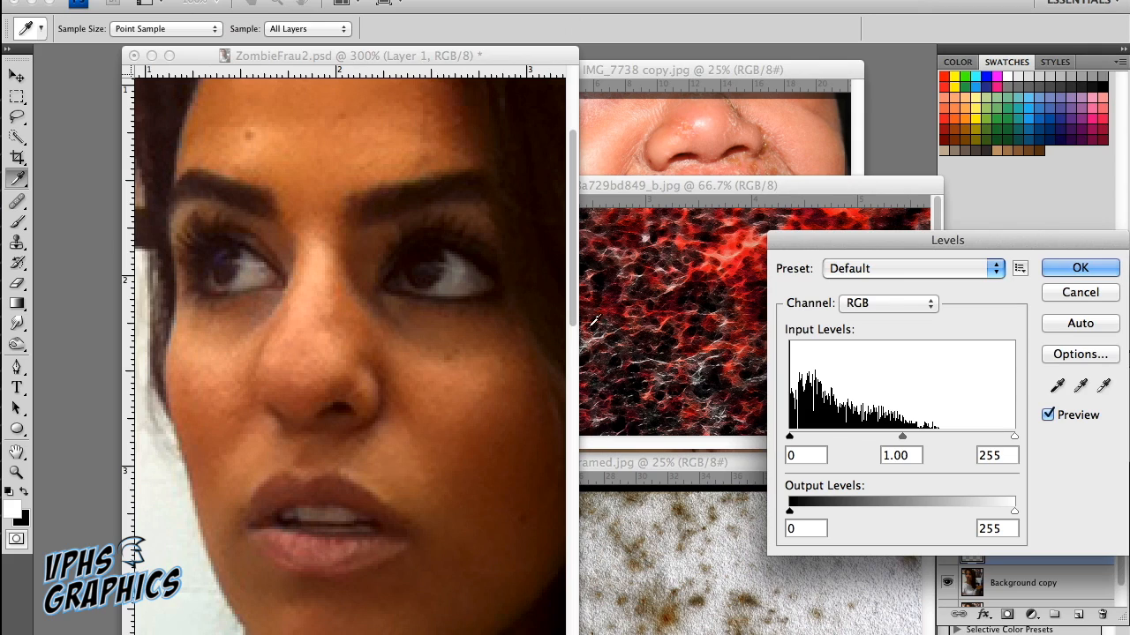
{"action": "left_click_drag", "start_coordinate": [922, 240], "coordinate": [771, 212]}
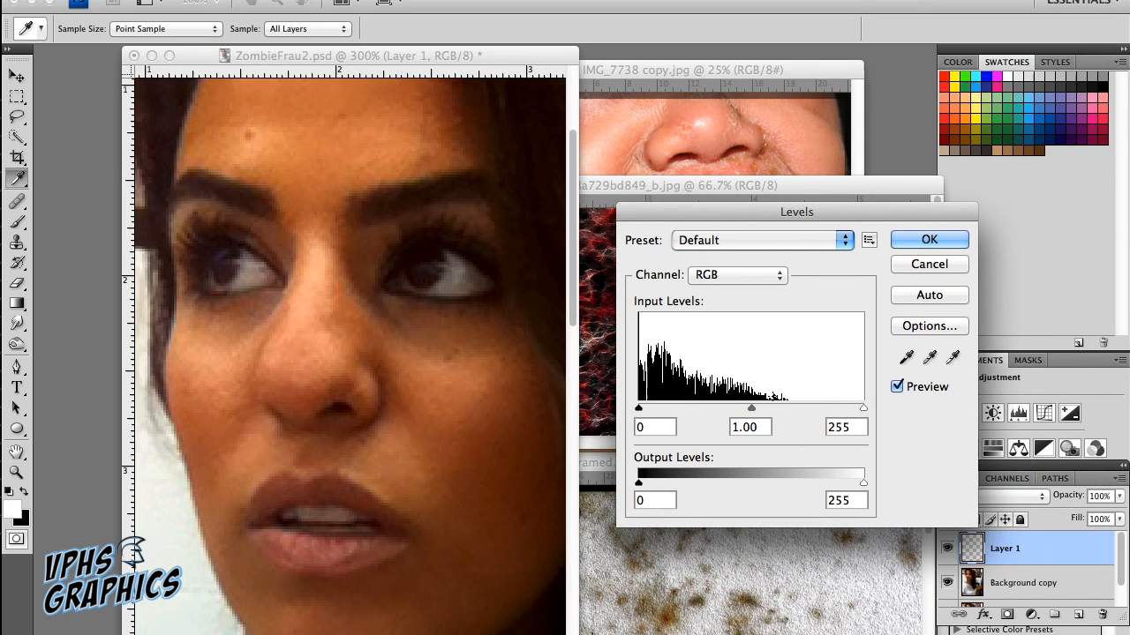
{"action": "left_click_drag", "start_coordinate": [639, 483], "coordinate": [722, 482]}
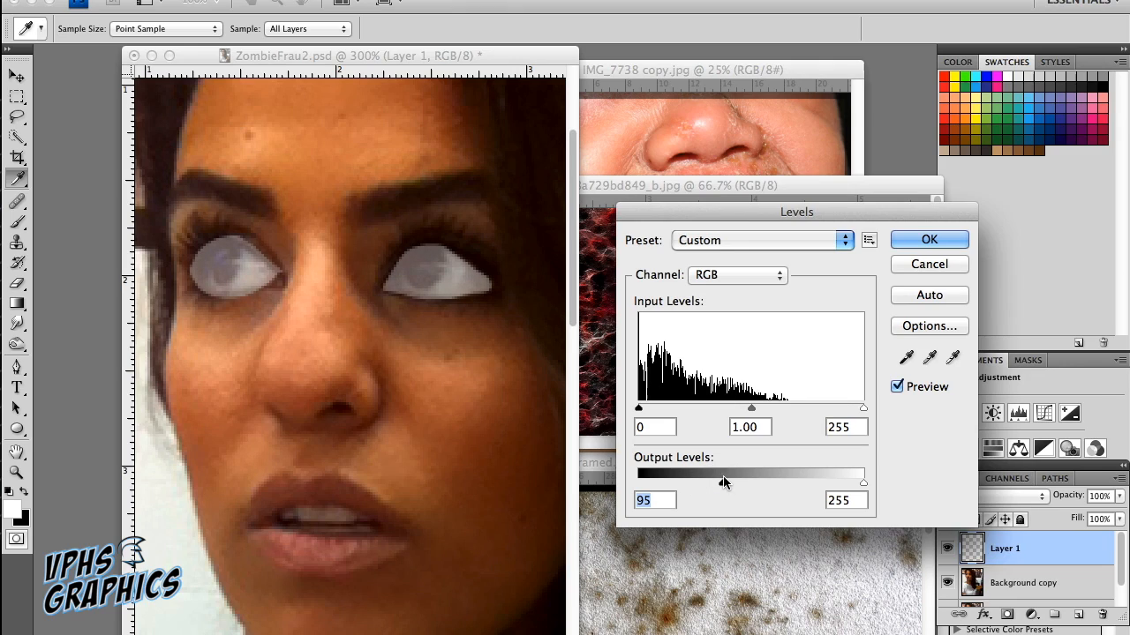
{"action": "left_click_drag", "start_coordinate": [863, 407], "coordinate": [774, 410]}
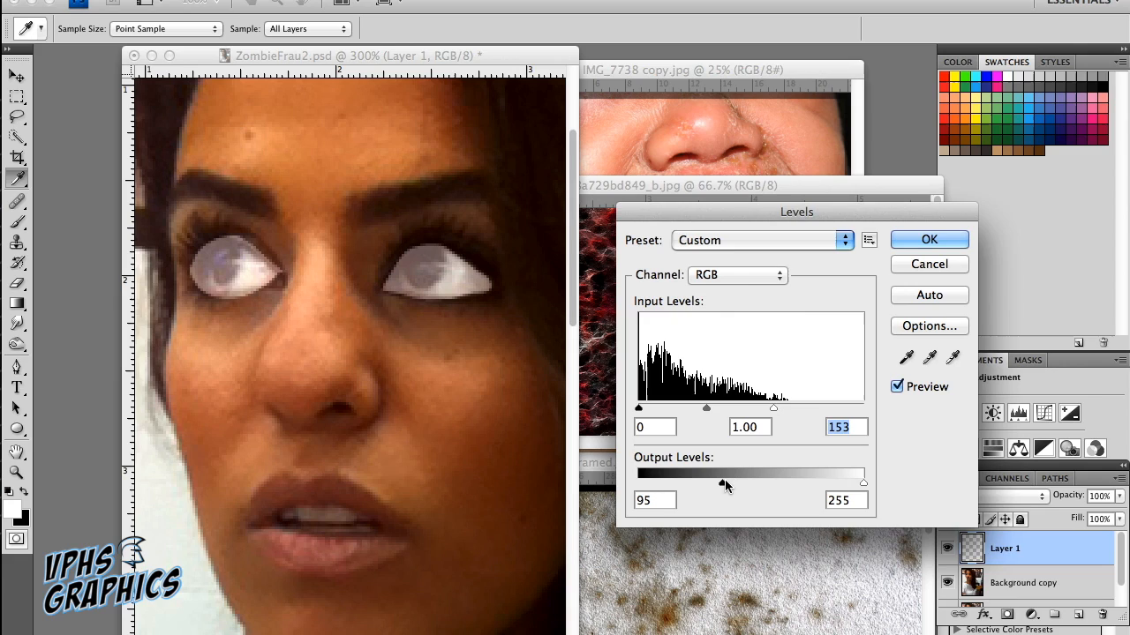
{"action": "left_click_drag", "start_coordinate": [722, 486], "coordinate": [746, 482]}
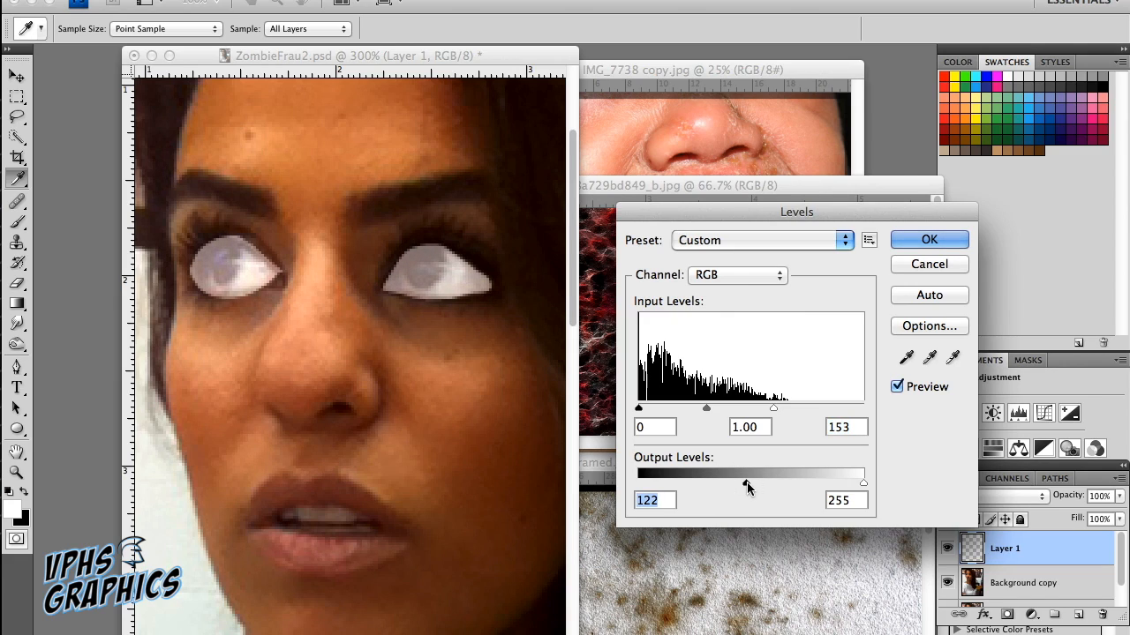
{"action": "left_click", "coordinate": [899, 247]}
{"action": "key", "text": "l"}
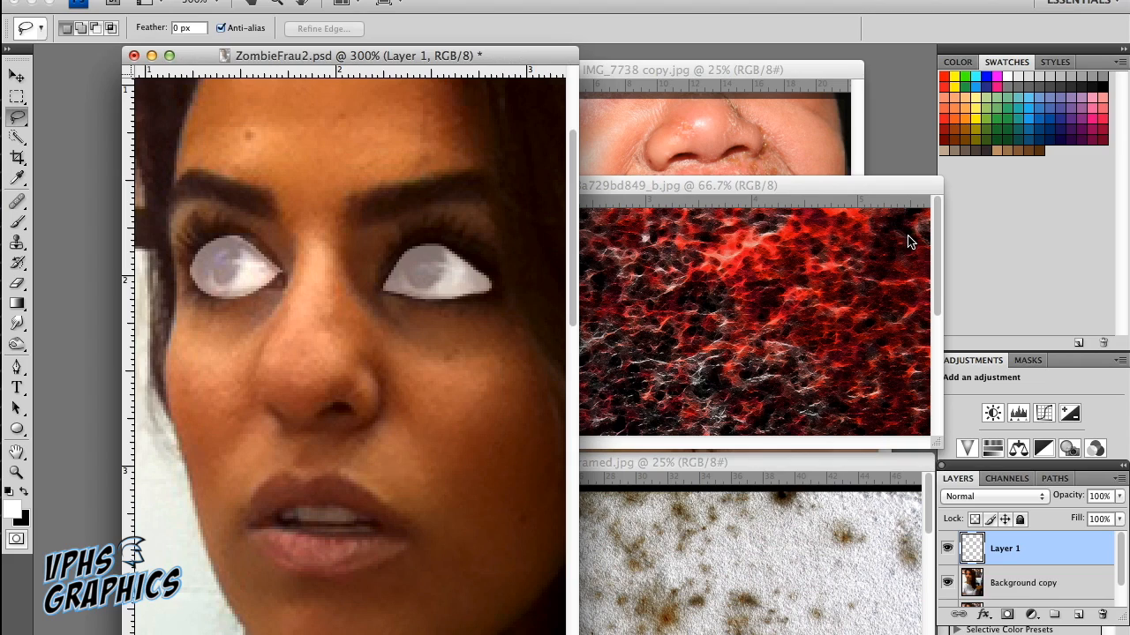
Add a Hide All layer mask to the eye layer
{"action": "left_click", "coordinate": [273, 1]}
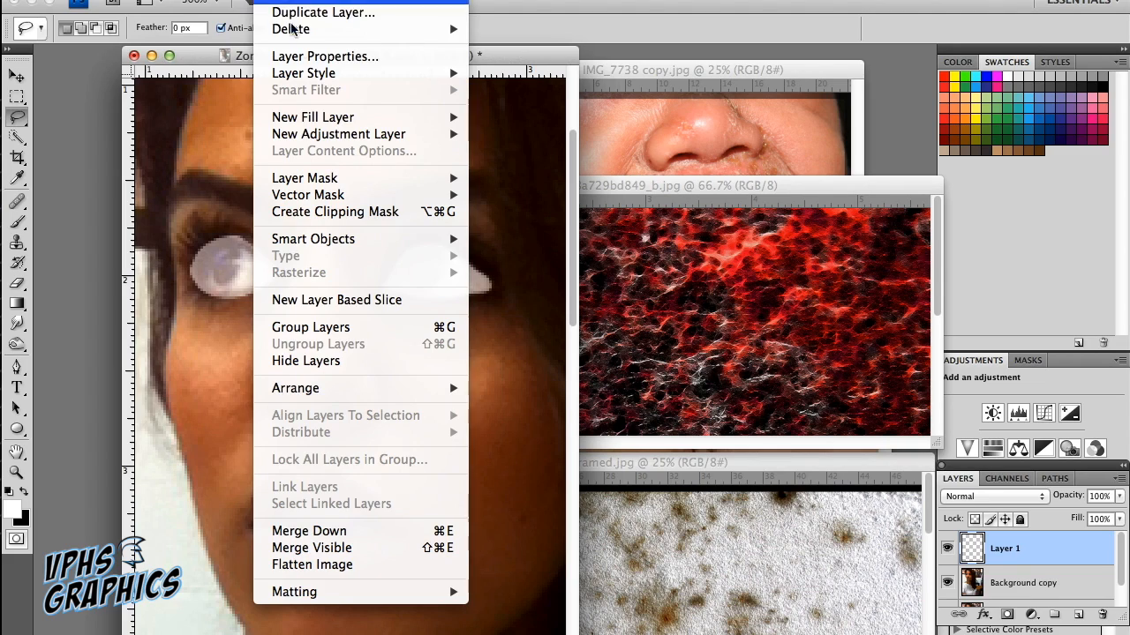
{"action": "mouse_move", "coordinate": [340, 179]}
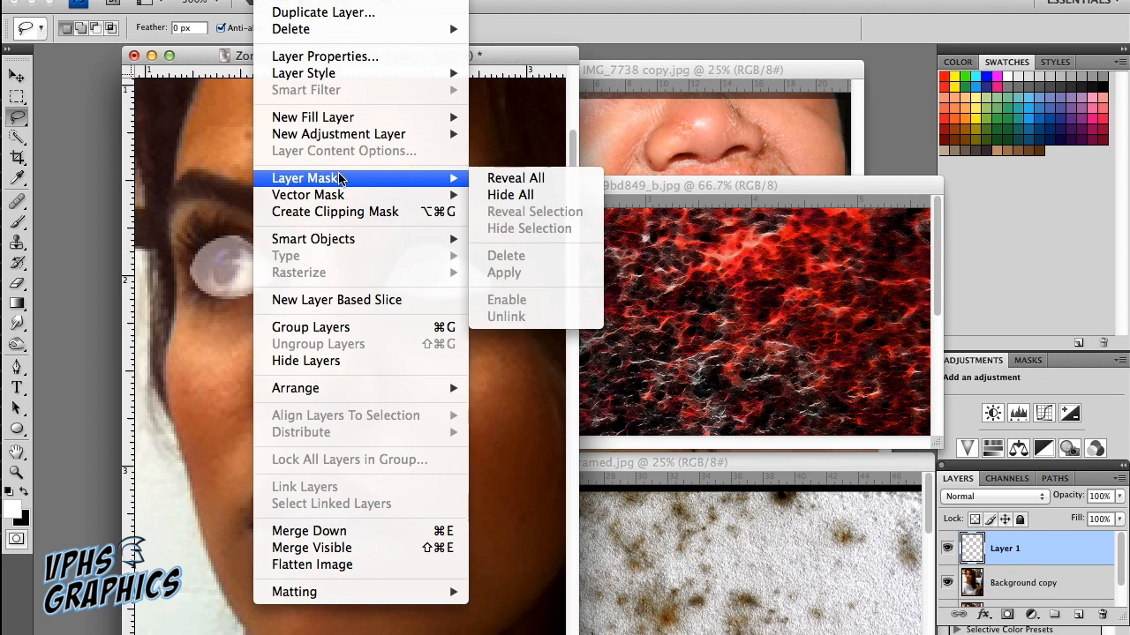
{"action": "left_click", "coordinate": [512, 195]}
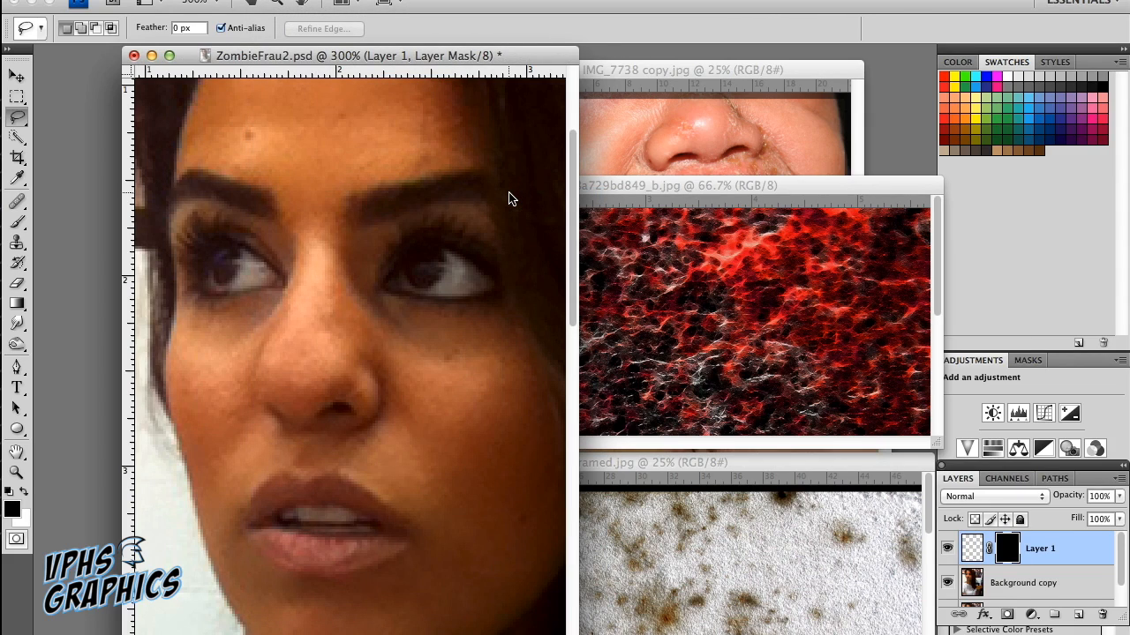
Paint white on the layer mask with the Brush tool to reveal the whitened effect inside both eyes
{"action": "key", "text": "b"}
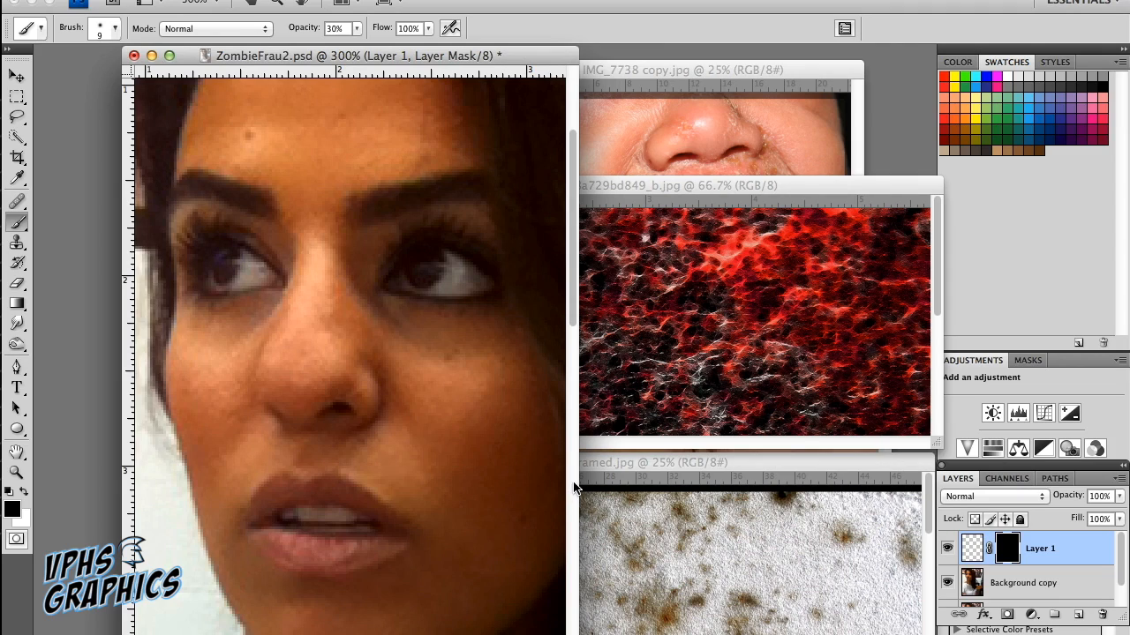
{"action": "key", "text": "x"}
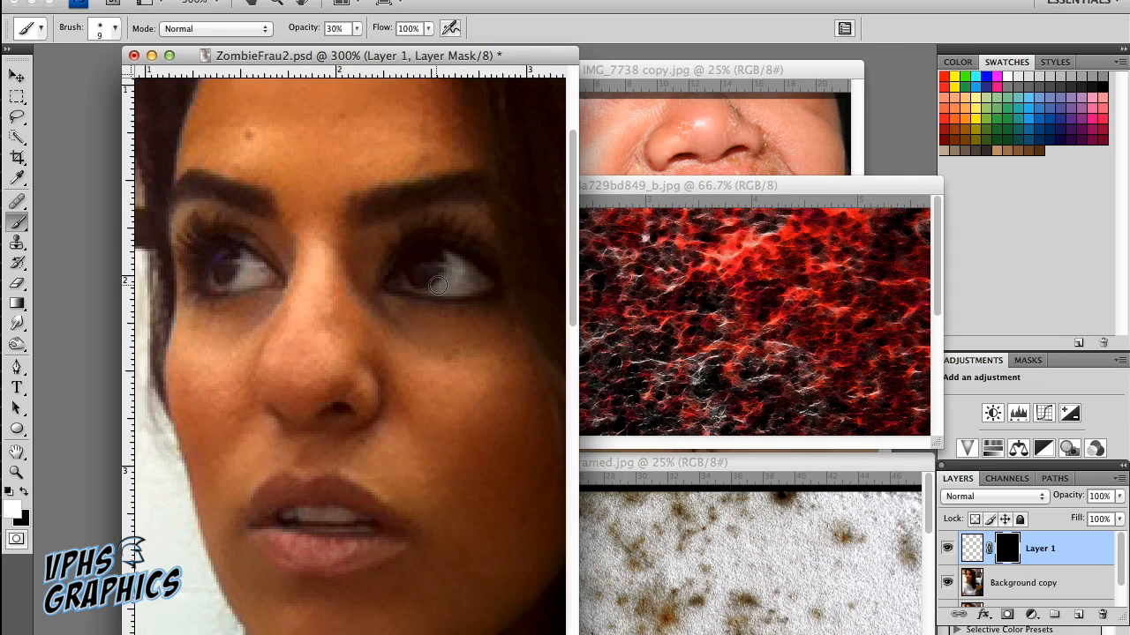
{"action": "mouse_move", "coordinate": [398, 264]}
{"action": "left_mouse_down"}
{"action": "mouse_move", "coordinate": [460, 287]}
{"action": "mouse_move", "coordinate": [457, 270]}
{"action": "mouse_move", "coordinate": [429, 257]}
{"action": "mouse_move", "coordinate": [464, 273]}
{"action": "mouse_move", "coordinate": [407, 272]}
{"action": "mouse_move", "coordinate": [430, 252]}
{"action": "mouse_move", "coordinate": [437, 263]}
{"action": "mouse_move", "coordinate": [423, 284]}
{"action": "mouse_move", "coordinate": [422, 255]}
{"action": "mouse_move", "coordinate": [487, 282]}
{"action": "mouse_move", "coordinate": [403, 280]}
{"action": "mouse_move", "coordinate": [422, 259]}
{"action": "mouse_move", "coordinate": [408, 266]}
{"action": "mouse_move", "coordinate": [465, 266]}
{"action": "mouse_move", "coordinate": [478, 279]}
{"action": "mouse_move", "coordinate": [470, 291]}
{"action": "mouse_move", "coordinate": [413, 279]}
{"action": "mouse_move", "coordinate": [432, 261]}
{"action": "mouse_move", "coordinate": [386, 287]}
{"action": "mouse_move", "coordinate": [442, 254]}
{"action": "mouse_move", "coordinate": [453, 267]}
{"action": "mouse_move", "coordinate": [430, 256]}
{"action": "mouse_move", "coordinate": [475, 280]}
{"action": "mouse_move", "coordinate": [421, 280]}
{"action": "mouse_move", "coordinate": [439, 259]}
{"action": "mouse_move", "coordinate": [428, 253]}
{"action": "mouse_move", "coordinate": [427, 263]}
{"action": "mouse_move", "coordinate": [461, 265]}
{"action": "mouse_move", "coordinate": [413, 267]}
{"action": "mouse_move", "coordinate": [393, 282]}
{"action": "mouse_move", "coordinate": [475, 283]}
{"action": "left_mouse_up"}
{"action": "mouse_move", "coordinate": [270, 273]}
{"action": "left_mouse_down"}
{"action": "mouse_move", "coordinate": [250, 262]}
{"action": "mouse_move", "coordinate": [250, 273]}
{"action": "mouse_move", "coordinate": [222, 277]}
{"action": "mouse_move", "coordinate": [232, 257]}
{"action": "mouse_move", "coordinate": [252, 266]}
{"action": "mouse_move", "coordinate": [239, 252]}
{"action": "mouse_move", "coordinate": [233, 271]}
{"action": "left_mouse_up"}
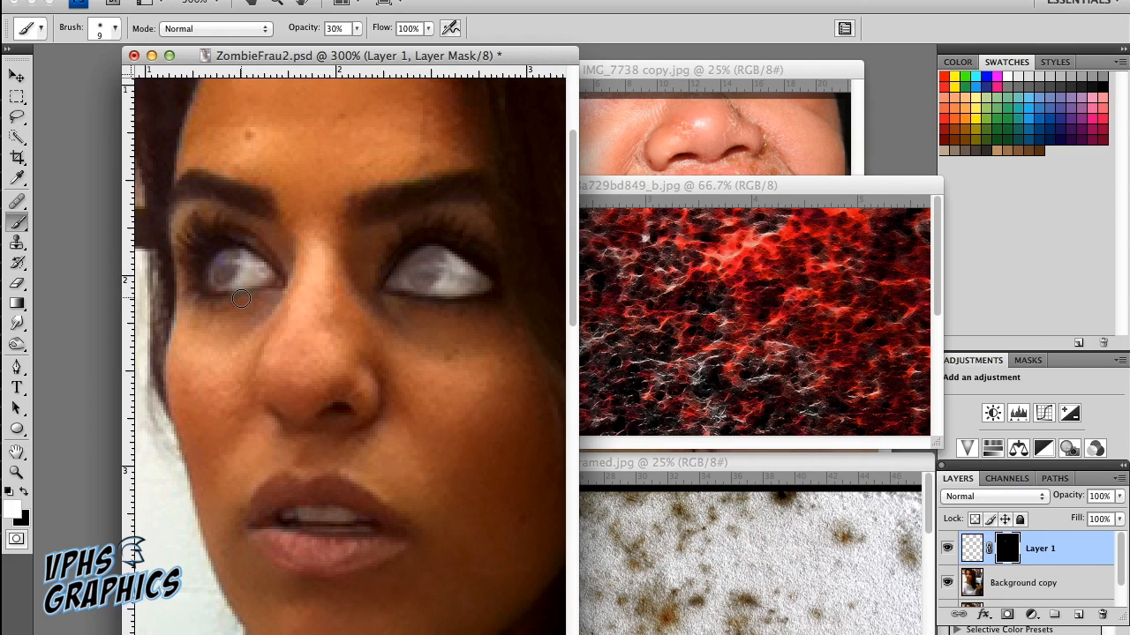
Enlarge the brush to 15 px and build up the white reveal across both eyes on the mask
{"action": "key", "text": "bracketright"}
{"action": "key", "text": "bracketright"}
{"action": "key", "text": "bracketright"}
{"action": "key", "text": "bracketright"}
{"action": "key", "text": "bracketleft"}
{"action": "key", "text": "bracketleft"}
{"action": "mouse_move", "coordinate": [235, 263]}
{"action": "left_mouse_down"}
{"action": "mouse_move", "coordinate": [217, 270]}
{"action": "mouse_move", "coordinate": [262, 267]}
{"action": "mouse_move", "coordinate": [222, 255]}
{"action": "mouse_move", "coordinate": [264, 279]}
{"action": "mouse_move", "coordinate": [415, 259]}
{"action": "mouse_move", "coordinate": [471, 276]}
{"action": "mouse_move", "coordinate": [409, 270]}
{"action": "mouse_move", "coordinate": [474, 283]}
{"action": "mouse_move", "coordinate": [434, 256]}
{"action": "mouse_move", "coordinate": [449, 292]}
{"action": "mouse_move", "coordinate": [481, 298]}
{"action": "mouse_move", "coordinate": [414, 255]}
{"action": "left_mouse_up"}
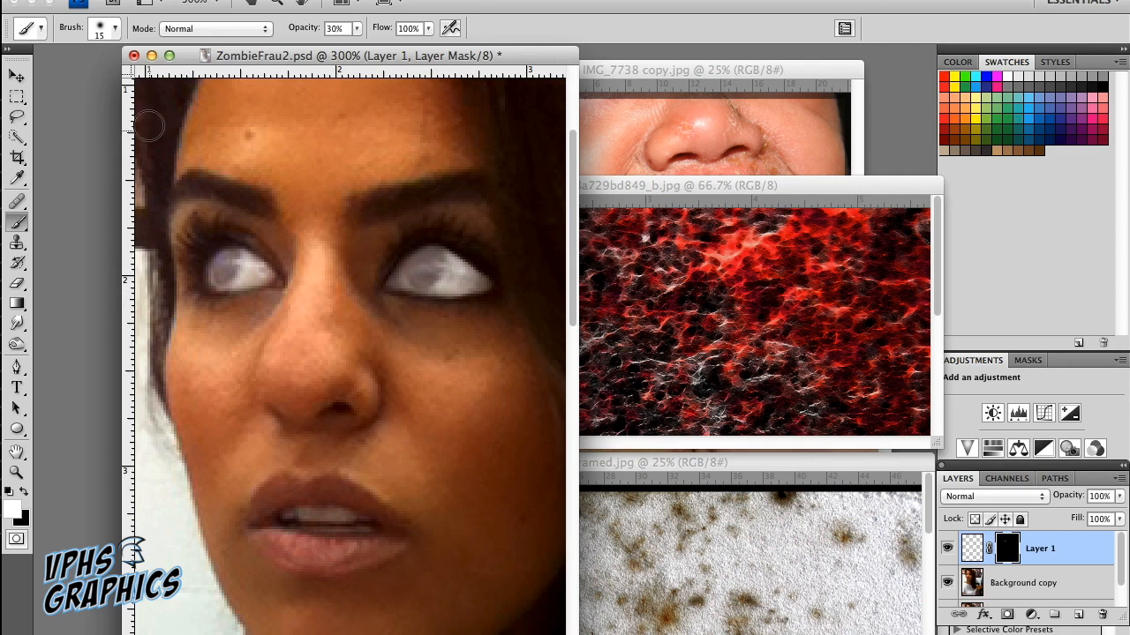
{"action": "left_click", "coordinate": [114, 28]}
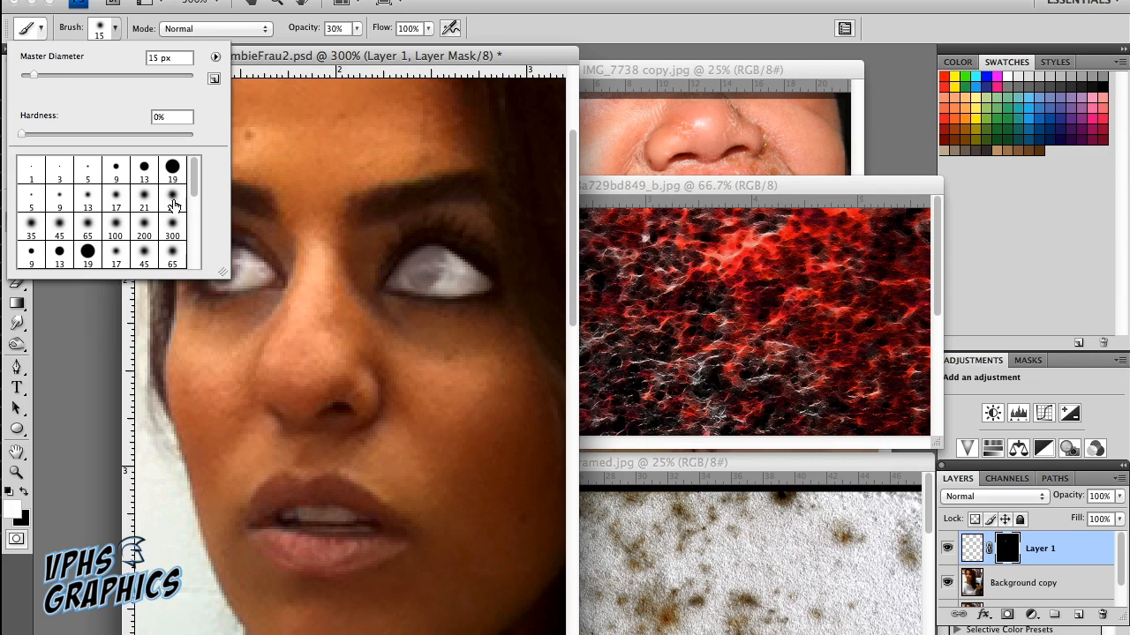
{"action": "left_click", "coordinate": [417, 256]}
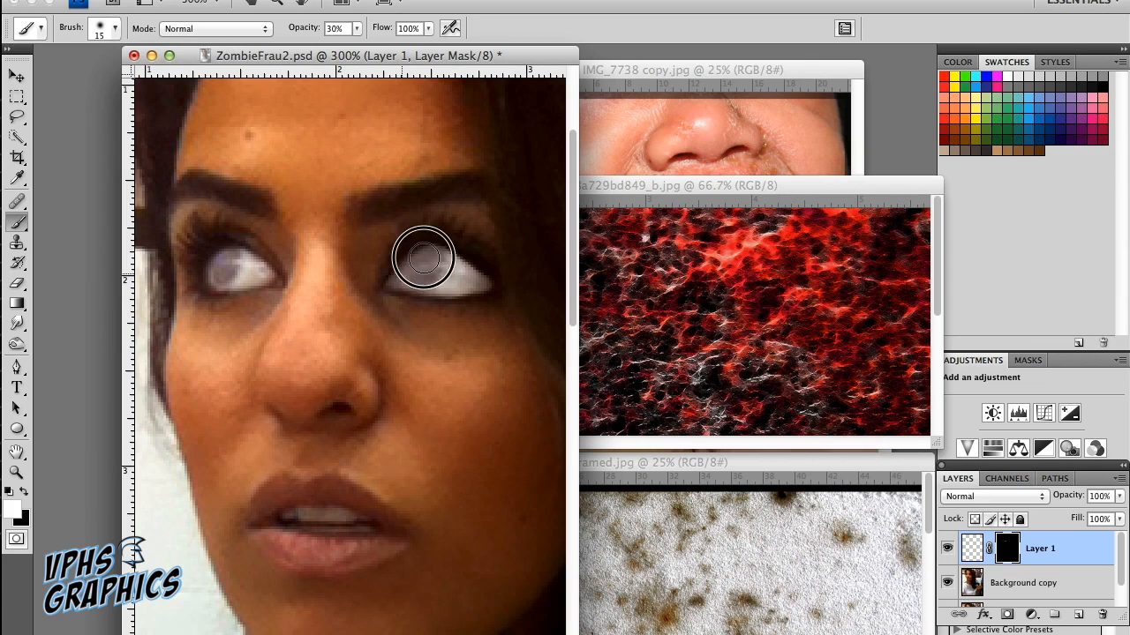
{"action": "mouse_move", "coordinate": [474, 284]}
{"action": "left_mouse_down"}
{"action": "mouse_move", "coordinate": [403, 275]}
{"action": "mouse_move", "coordinate": [433, 273]}
{"action": "mouse_move", "coordinate": [421, 259]}
{"action": "left_mouse_up"}
{"action": "mouse_move", "coordinate": [252, 261]}
{"action": "left_mouse_down"}
{"action": "mouse_move", "coordinate": [220, 267]}
{"action": "mouse_move", "coordinate": [267, 275]}
{"action": "mouse_move", "coordinate": [251, 276]}
{"action": "left_mouse_up"}
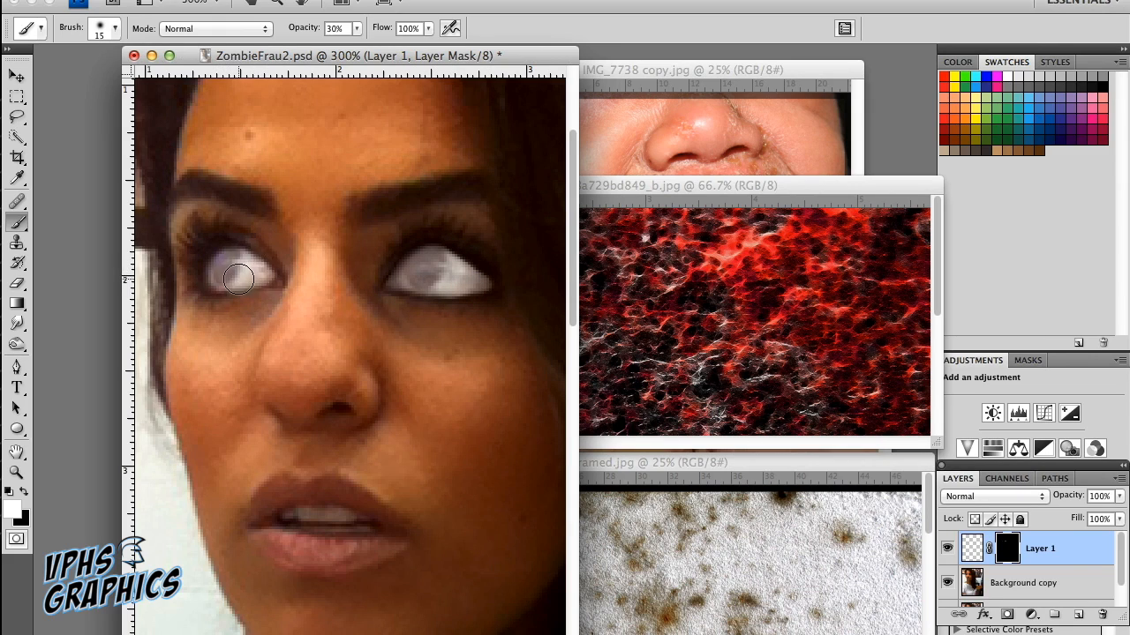
Reduce the brush to 8 px and paint white on the mask along the corners of the eye at image left
{"action": "key", "text": "bracketleft"}
{"action": "key", "text": "bracketleft"}
{"action": "key", "text": "bracketleft"}
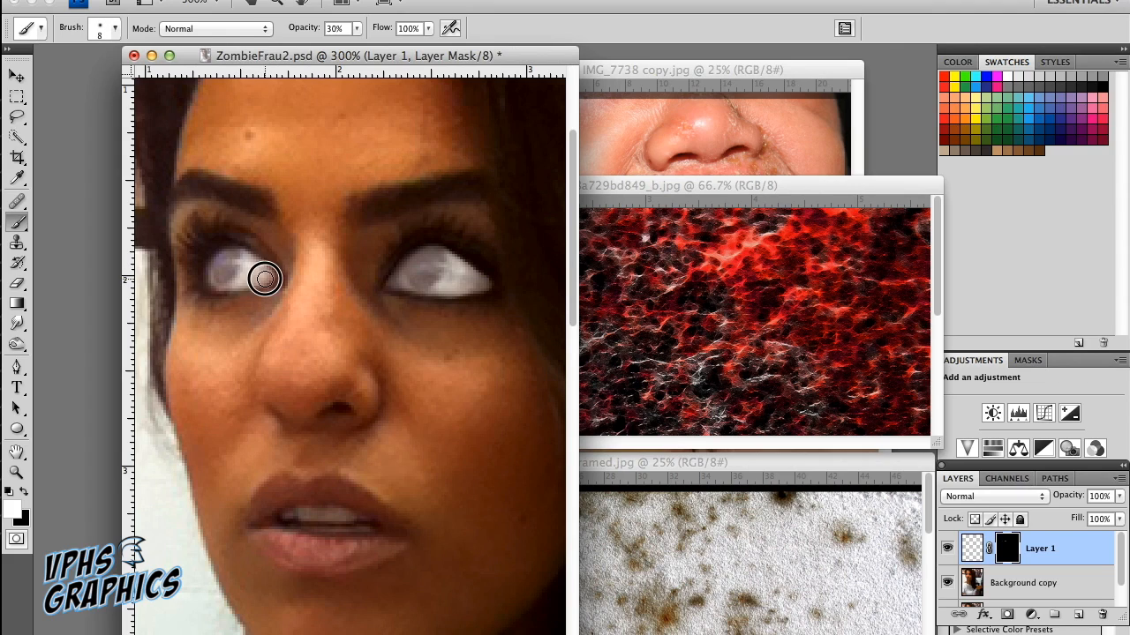
{"action": "mouse_move", "coordinate": [273, 276]}
{"action": "left_mouse_down"}
{"action": "mouse_move", "coordinate": [202, 266]}
{"action": "mouse_move", "coordinate": [221, 244]}
{"action": "mouse_move", "coordinate": [208, 255]}
{"action": "mouse_move", "coordinate": [268, 260]}
{"action": "mouse_move", "coordinate": [277, 278]}
{"action": "mouse_move", "coordinate": [210, 294]}
{"action": "mouse_move", "coordinate": [271, 289]}
{"action": "mouse_move", "coordinate": [214, 297]}
{"action": "mouse_move", "coordinate": [200, 283]}
{"action": "mouse_move", "coordinate": [211, 243]}
{"action": "mouse_move", "coordinate": [200, 284]}
{"action": "left_mouse_up"}
Paint black on the layer mask to clean up the whitened edges around both eyes
{"action": "key", "text": "x"}
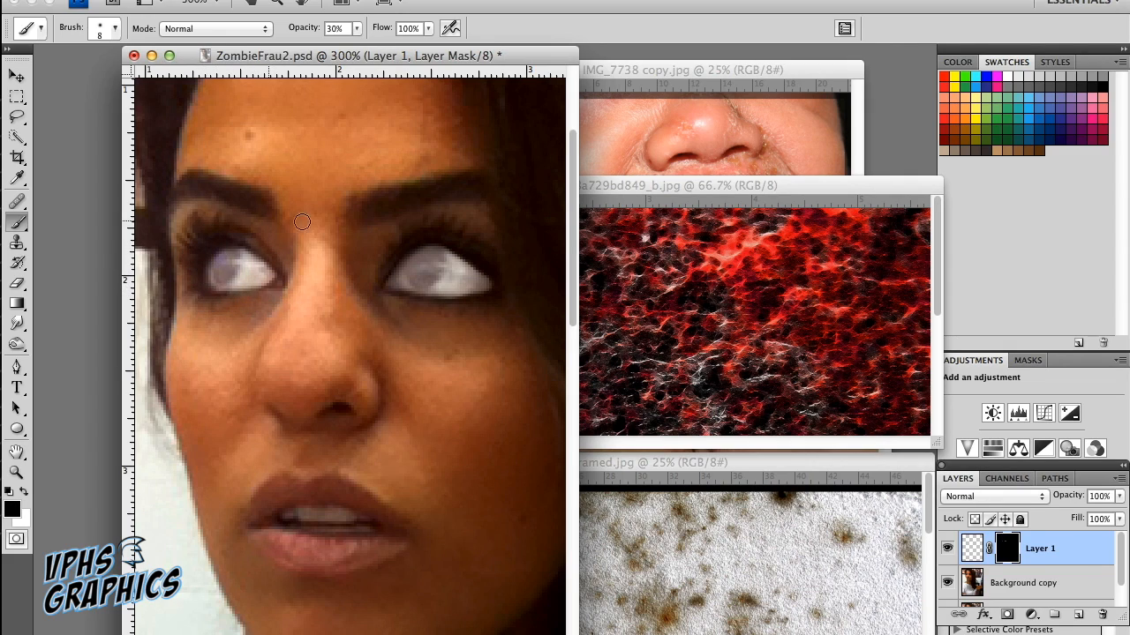
{"action": "mouse_move", "coordinate": [447, 249]}
{"action": "left_mouse_down"}
{"action": "mouse_move", "coordinate": [388, 267]}
{"action": "mouse_move", "coordinate": [451, 246]}
{"action": "mouse_move", "coordinate": [425, 240]}
{"action": "mouse_move", "coordinate": [461, 262]}
{"action": "left_mouse_up"}
{"action": "left_click_drag", "start_coordinate": [487, 275], "coordinate": [478, 266]}
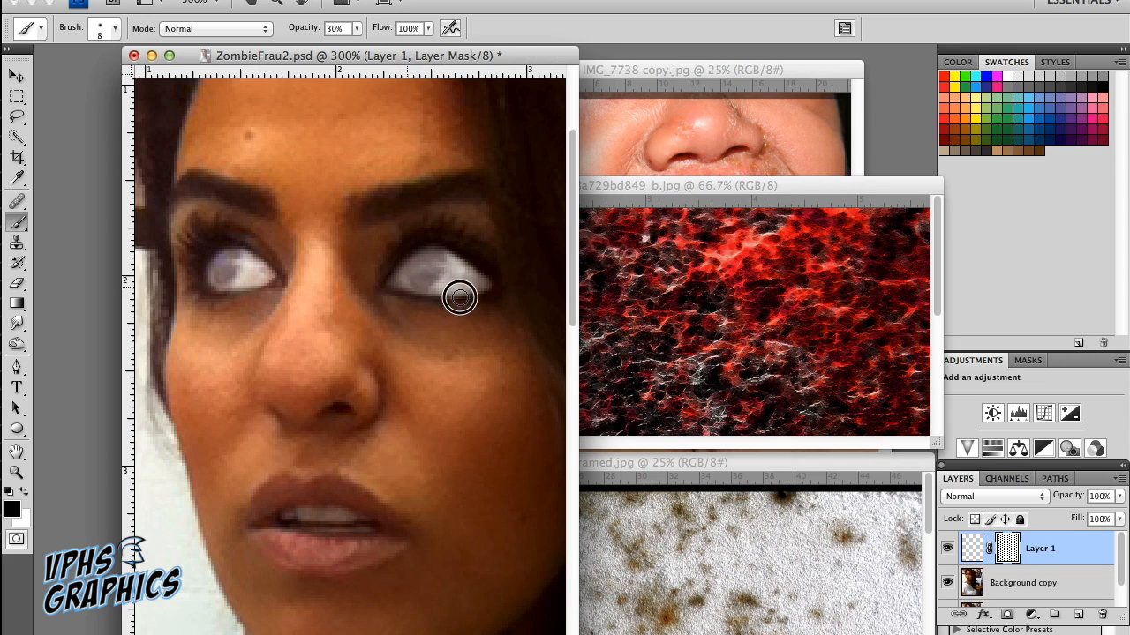
{"action": "mouse_move", "coordinate": [393, 262]}
{"action": "left_mouse_down"}
{"action": "mouse_move", "coordinate": [433, 250]}
{"action": "mouse_move", "coordinate": [485, 268]}
{"action": "mouse_move", "coordinate": [487, 290]}
{"action": "left_mouse_up"}
{"action": "mouse_move", "coordinate": [235, 291]}
{"action": "left_mouse_down"}
{"action": "mouse_move", "coordinate": [277, 279]}
{"action": "mouse_move", "coordinate": [230, 248]}
{"action": "mouse_move", "coordinate": [275, 272]}
{"action": "mouse_move", "coordinate": [189, 257]}
{"action": "left_mouse_up"}
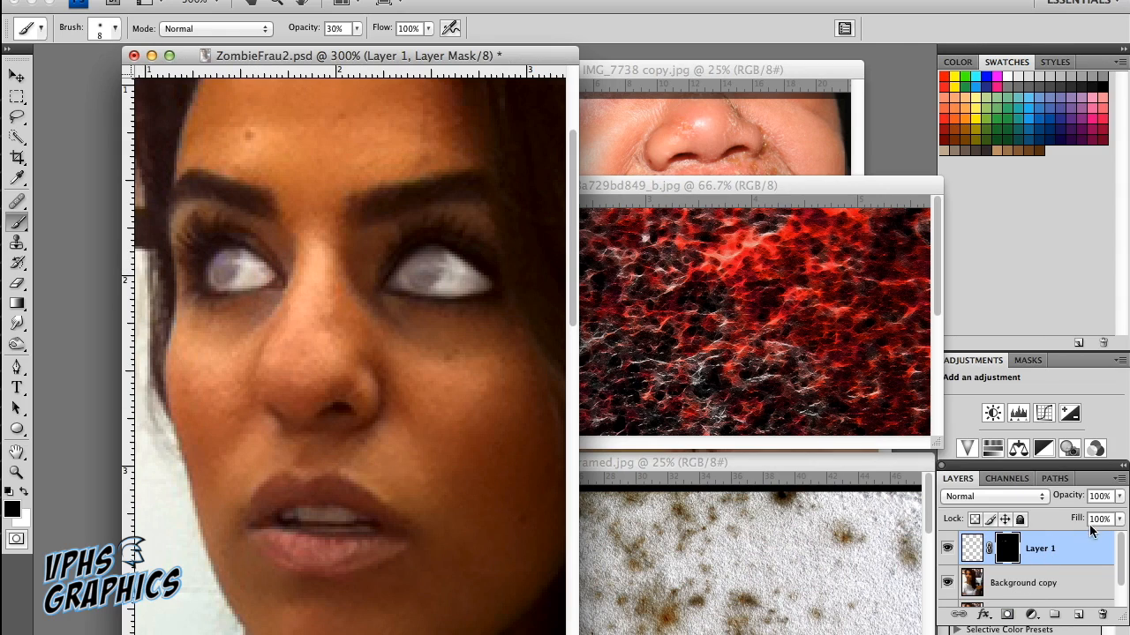
Merge the masked eye layer down into the Background copy layer
{"action": "key", "text": "Delete"}
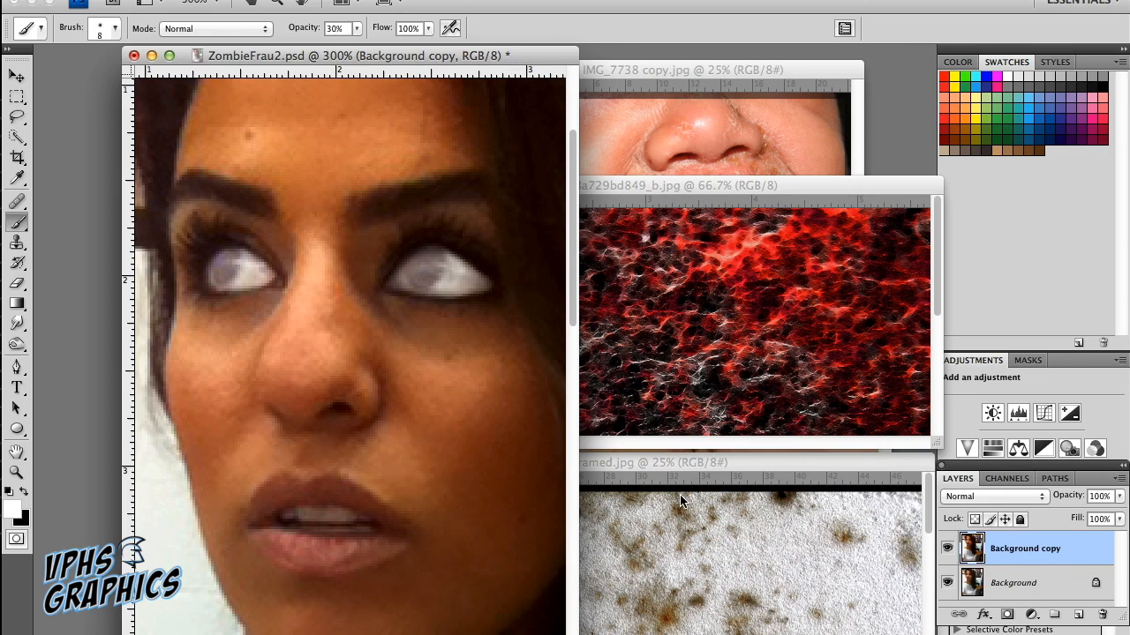
{"action": "key", "text": "super+0"}
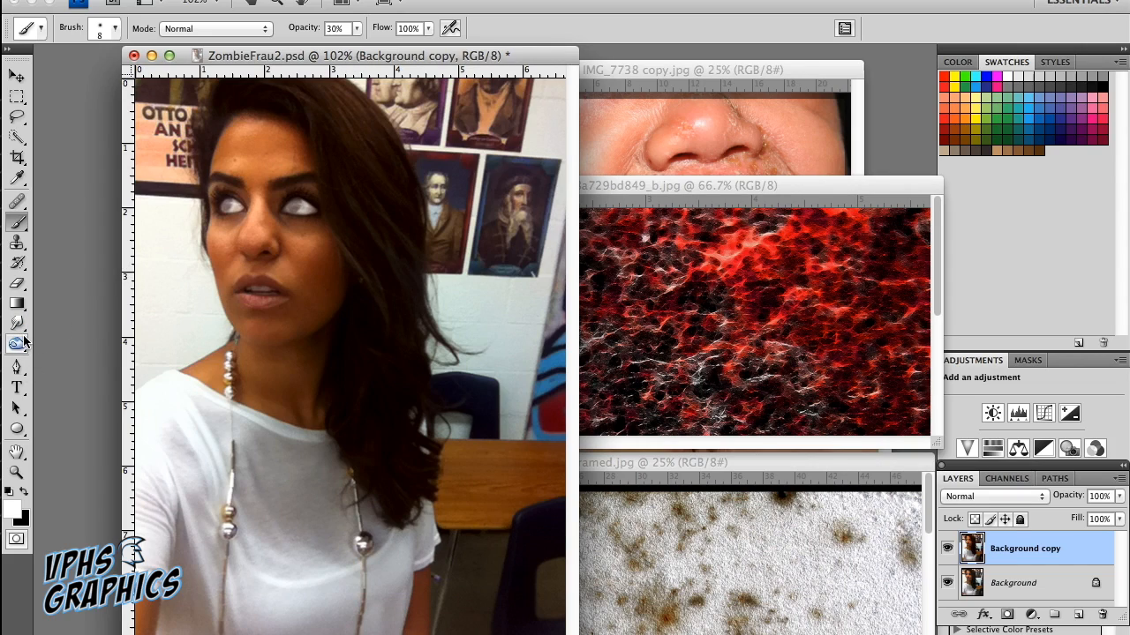
Burn the shadows around the eye, beside the nose and on the forehead with a 30 px brush at 30% exposure
{"action": "left_click_drag", "start_coordinate": [17, 344], "coordinate": [51, 345]}
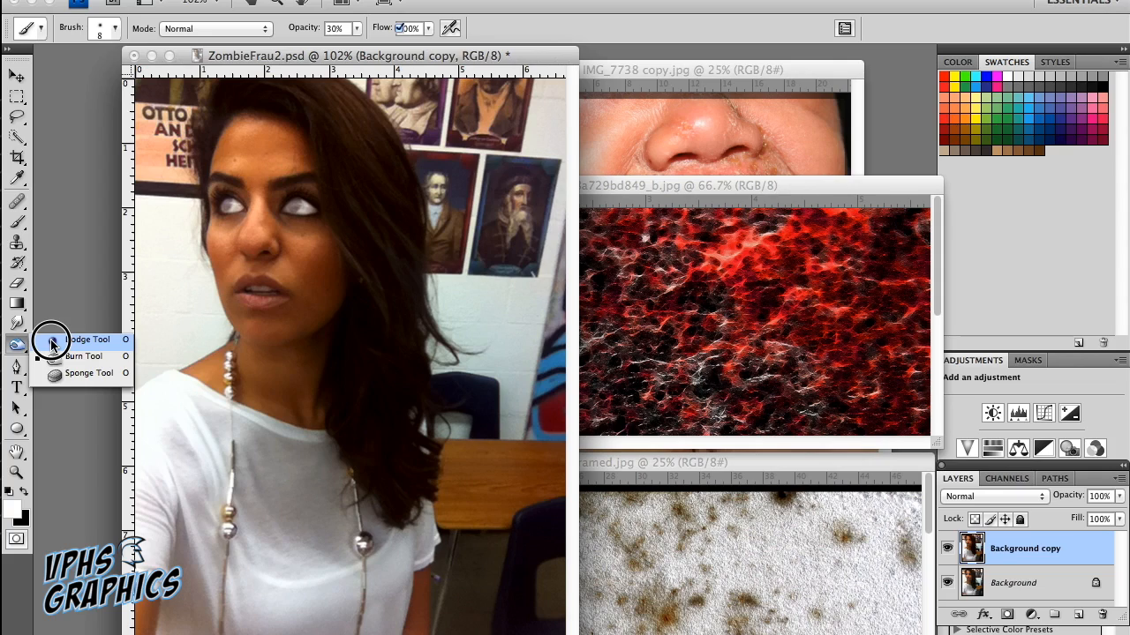
{"action": "left_click_drag", "start_coordinate": [51, 344], "coordinate": [72, 356]}
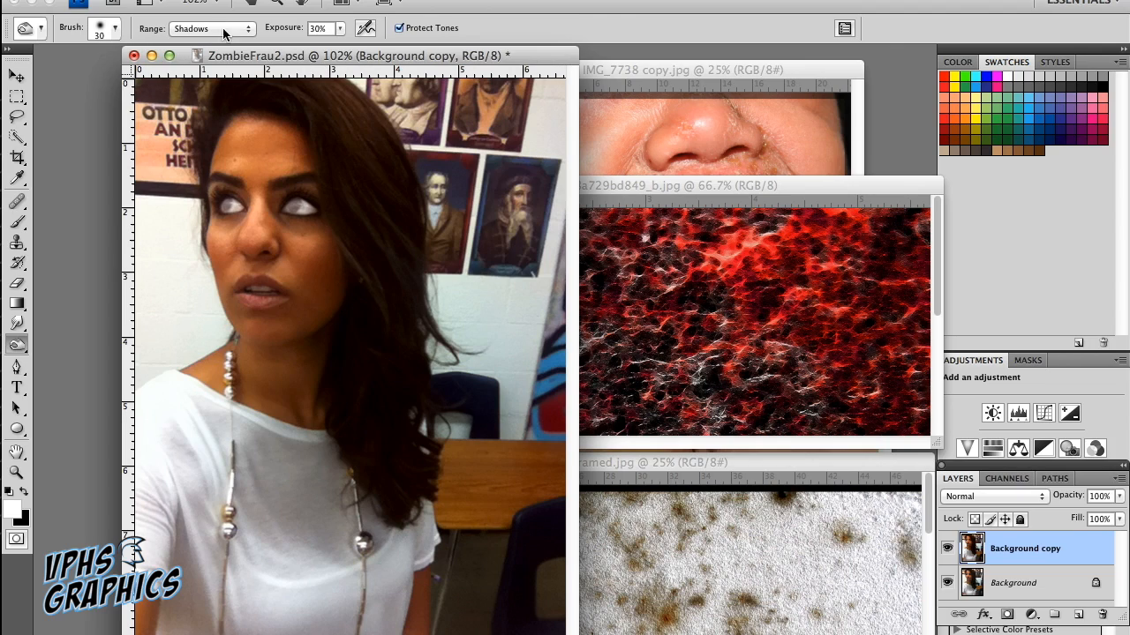
{"action": "left_click", "coordinate": [249, 30]}
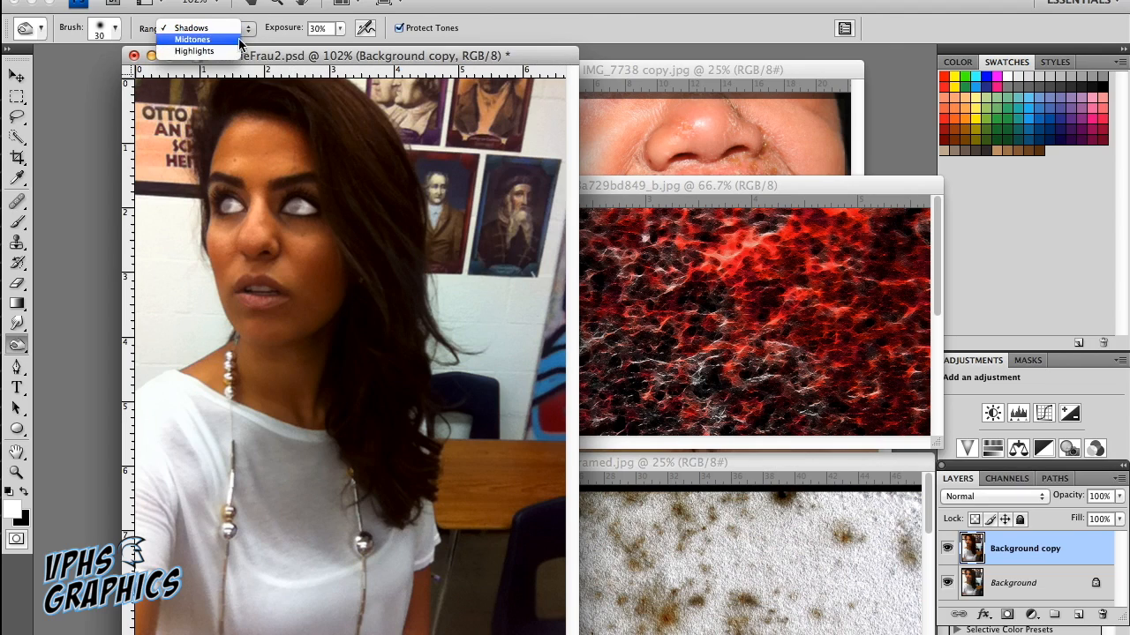
{"action": "left_click", "coordinate": [263, 31]}
{"action": "mouse_move", "coordinate": [283, 199]}
{"action": "left_mouse_down"}
{"action": "mouse_move", "coordinate": [318, 177]}
{"action": "mouse_move", "coordinate": [275, 193]}
{"action": "mouse_move", "coordinate": [327, 187]}
{"action": "mouse_move", "coordinate": [279, 187]}
{"action": "mouse_move", "coordinate": [279, 218]}
{"action": "mouse_move", "coordinate": [319, 227]}
{"action": "mouse_move", "coordinate": [277, 237]}
{"action": "left_mouse_up"}
{"action": "left_click", "coordinate": [277, 179]}
{"action": "left_click_drag", "start_coordinate": [293, 129], "coordinate": [288, 139]}
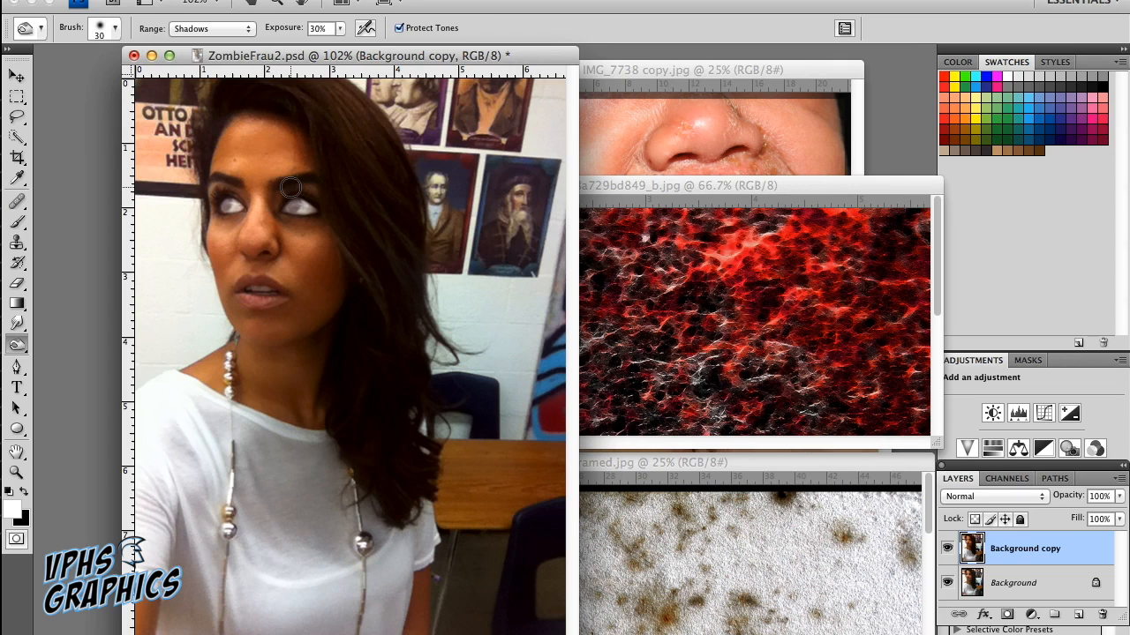
Set the Burn brush to 35 px and darken the shadows along the forehead, brows, cheeks and jawline
{"action": "key", "text": "bracketright"}
{"action": "key", "text": "bracketright"}
{"action": "mouse_move", "coordinate": [227, 151]}
{"action": "left_mouse_down"}
{"action": "mouse_move", "coordinate": [215, 182]}
{"action": "mouse_move", "coordinate": [225, 177]}
{"action": "mouse_move", "coordinate": [244, 197]}
{"action": "mouse_move", "coordinate": [210, 185]}
{"action": "mouse_move", "coordinate": [206, 200]}
{"action": "mouse_move", "coordinate": [217, 220]}
{"action": "mouse_move", "coordinate": [207, 220]}
{"action": "mouse_move", "coordinate": [241, 215]}
{"action": "mouse_move", "coordinate": [233, 241]}
{"action": "mouse_move", "coordinate": [247, 208]}
{"action": "mouse_move", "coordinate": [217, 162]}
{"action": "left_mouse_up"}
{"action": "key", "text": "bracketleft"}
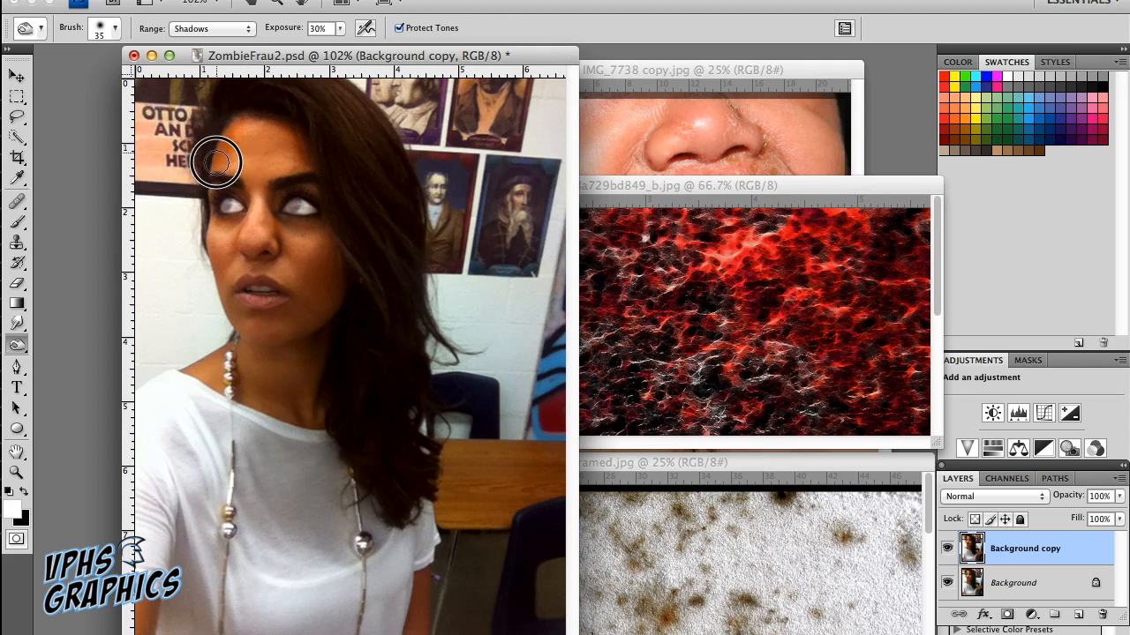
{"action": "left_click_drag", "start_coordinate": [291, 129], "coordinate": [254, 119]}
{"action": "mouse_move", "coordinate": [306, 154]}
{"action": "left_mouse_down"}
{"action": "mouse_move", "coordinate": [313, 182]}
{"action": "mouse_move", "coordinate": [254, 191]}
{"action": "left_mouse_up"}
{"action": "mouse_move", "coordinate": [274, 233]}
{"action": "left_mouse_down"}
{"action": "mouse_move", "coordinate": [254, 262]}
{"action": "mouse_move", "coordinate": [263, 270]}
{"action": "mouse_move", "coordinate": [233, 285]}
{"action": "mouse_move", "coordinate": [280, 280]}
{"action": "mouse_move", "coordinate": [292, 299]}
{"action": "mouse_move", "coordinate": [239, 298]}
{"action": "mouse_move", "coordinate": [261, 311]}
{"action": "mouse_move", "coordinate": [246, 306]}
{"action": "mouse_move", "coordinate": [274, 304]}
{"action": "mouse_move", "coordinate": [215, 240]}
{"action": "mouse_move", "coordinate": [213, 220]}
{"action": "mouse_move", "coordinate": [227, 223]}
{"action": "mouse_move", "coordinate": [211, 232]}
{"action": "mouse_move", "coordinate": [230, 227]}
{"action": "mouse_move", "coordinate": [237, 243]}
{"action": "mouse_move", "coordinate": [207, 245]}
{"action": "left_mouse_up"}
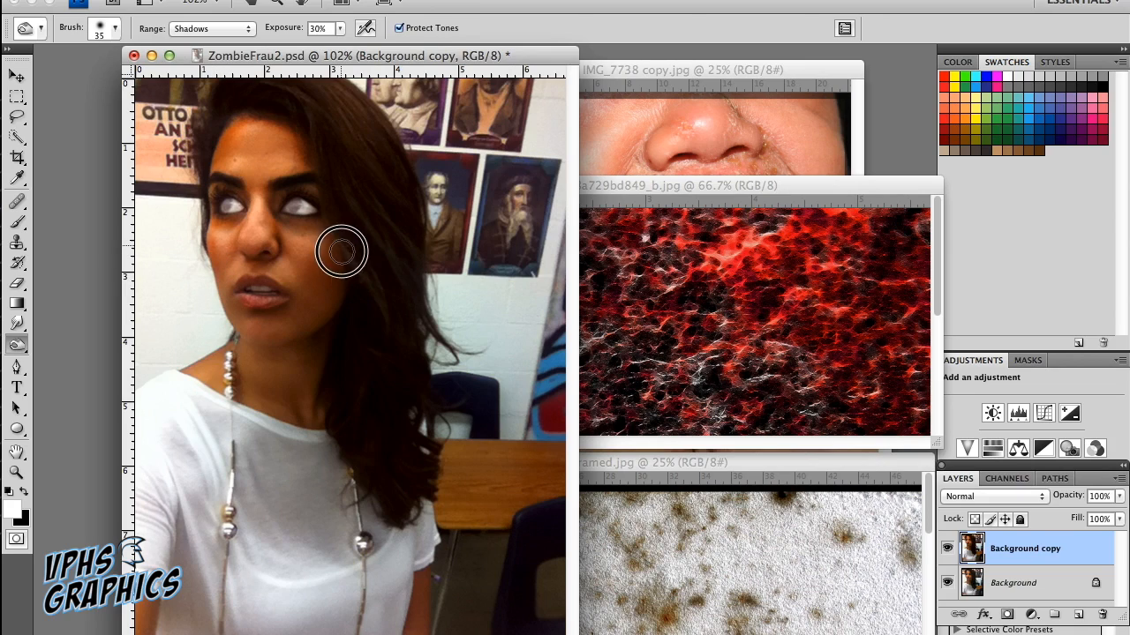
{"action": "left_click_drag", "start_coordinate": [267, 349], "coordinate": [338, 273]}
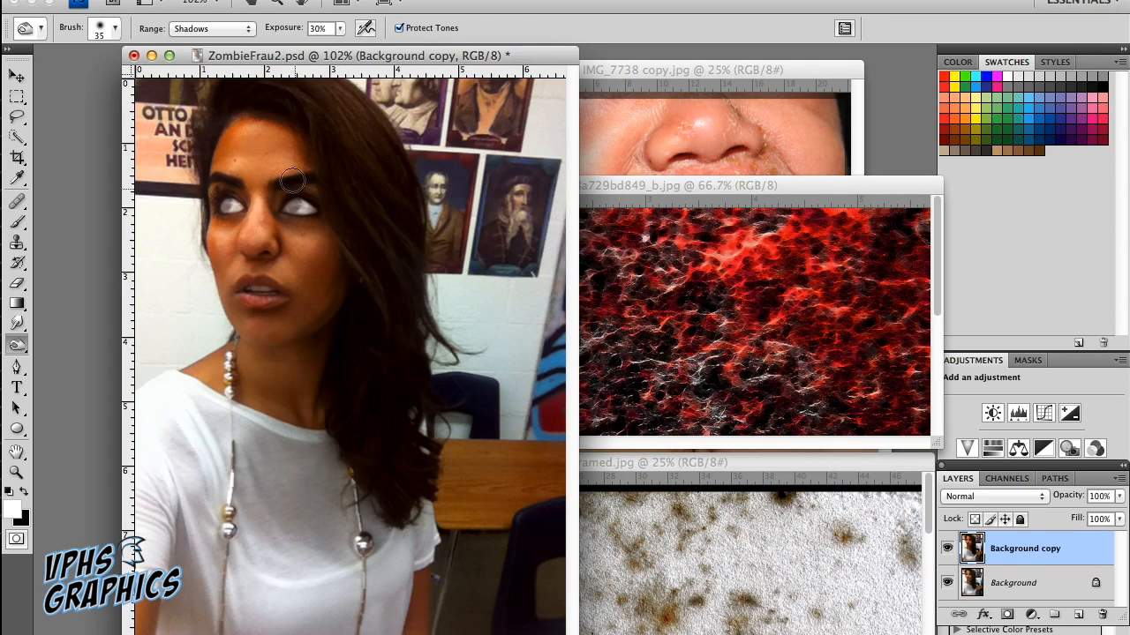
Set the Burn range to Midtones, enlarge the brush to 60 px and darken the cheek, jaw and neck
{"action": "left_click", "coordinate": [250, 30]}
{"action": "left_click", "coordinate": [237, 42]}
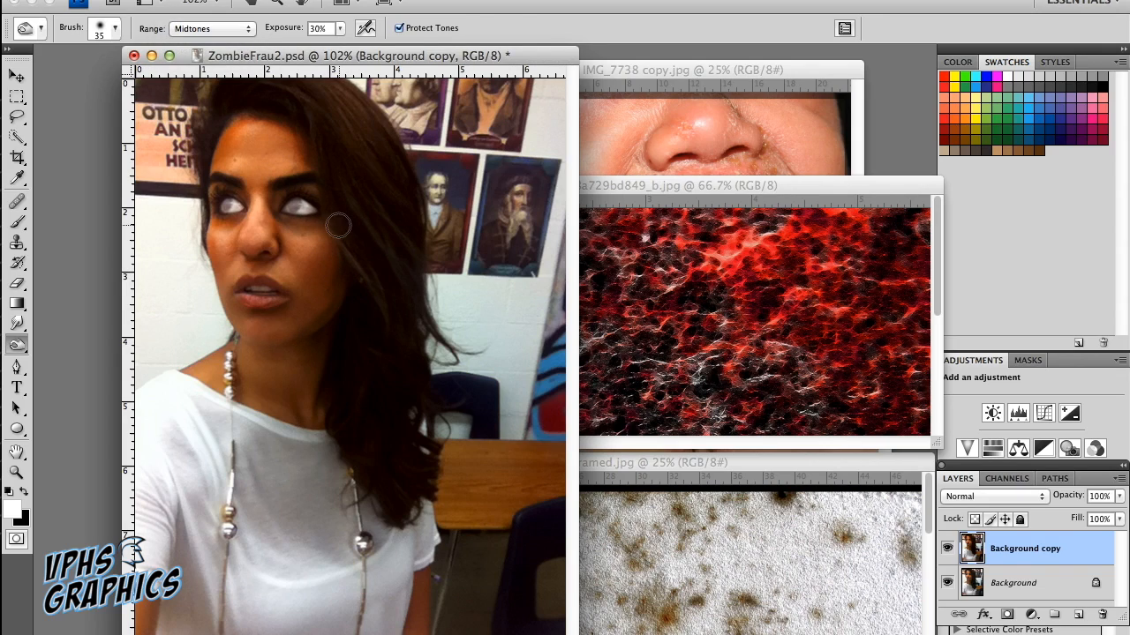
{"action": "left_click", "coordinate": [293, 229]}
{"action": "mouse_move", "coordinate": [293, 228]}
{"action": "left_mouse_down"}
{"action": "mouse_move", "coordinate": [318, 189]}
{"action": "mouse_move", "coordinate": [255, 187]}
{"action": "mouse_move", "coordinate": [273, 228]}
{"action": "mouse_move", "coordinate": [268, 216]}
{"action": "mouse_move", "coordinate": [270, 229]}
{"action": "mouse_move", "coordinate": [240, 221]}
{"action": "mouse_move", "coordinate": [209, 186]}
{"action": "mouse_move", "coordinate": [229, 180]}
{"action": "mouse_move", "coordinate": [223, 124]}
{"action": "mouse_move", "coordinate": [218, 164]}
{"action": "mouse_move", "coordinate": [289, 135]}
{"action": "mouse_move", "coordinate": [277, 131]}
{"action": "mouse_move", "coordinate": [304, 141]}
{"action": "mouse_move", "coordinate": [320, 127]}
{"action": "mouse_move", "coordinate": [355, 133]}
{"action": "mouse_move", "coordinate": [376, 121]}
{"action": "mouse_move", "coordinate": [321, 166]}
{"action": "mouse_move", "coordinate": [361, 267]}
{"action": "mouse_move", "coordinate": [341, 248]}
{"action": "left_mouse_up"}
{"action": "key", "text": "bracketright"}
{"action": "key", "text": "bracketright"}
{"action": "mouse_move", "coordinate": [340, 290]}
{"action": "left_mouse_down"}
{"action": "mouse_move", "coordinate": [336, 250]}
{"action": "mouse_move", "coordinate": [346, 244]}
{"action": "mouse_move", "coordinate": [318, 310]}
{"action": "mouse_move", "coordinate": [325, 286]}
{"action": "left_mouse_up"}
{"action": "left_click_drag", "start_coordinate": [284, 342], "coordinate": [318, 314]}
{"action": "mouse_move", "coordinate": [306, 404]}
{"action": "left_mouse_down"}
{"action": "mouse_move", "coordinate": [311, 390]}
{"action": "mouse_move", "coordinate": [303, 415]}
{"action": "mouse_move", "coordinate": [288, 418]}
{"action": "mouse_move", "coordinate": [206, 374]}
{"action": "mouse_move", "coordinate": [223, 404]}
{"action": "left_mouse_up"}
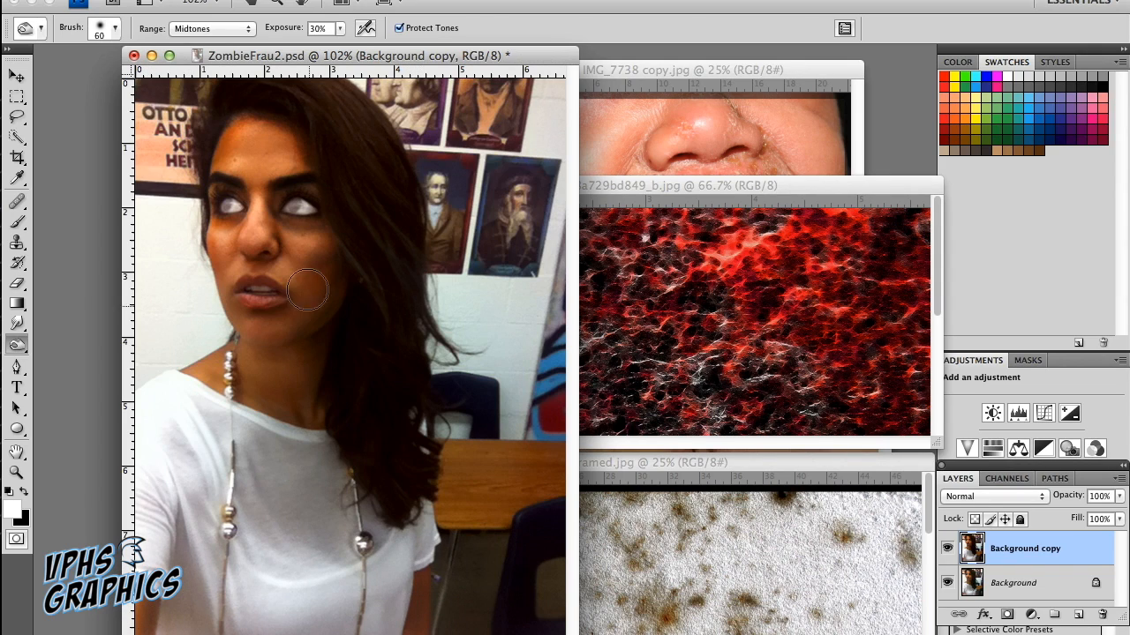
Burn the midtones from the cheek down to the neck, reducing the brush to 35 px for the neck
{"action": "mouse_move", "coordinate": [300, 244]}
{"action": "left_mouse_down"}
{"action": "mouse_move", "coordinate": [280, 221]}
{"action": "mouse_move", "coordinate": [313, 191]}
{"action": "mouse_move", "coordinate": [244, 187]}
{"action": "mouse_move", "coordinate": [259, 189]}
{"action": "mouse_move", "coordinate": [240, 146]}
{"action": "mouse_move", "coordinate": [253, 135]}
{"action": "mouse_move", "coordinate": [304, 153]}
{"action": "mouse_move", "coordinate": [236, 145]}
{"action": "mouse_move", "coordinate": [282, 129]}
{"action": "mouse_move", "coordinate": [241, 120]}
{"action": "mouse_move", "coordinate": [280, 121]}
{"action": "mouse_move", "coordinate": [230, 139]}
{"action": "mouse_move", "coordinate": [236, 173]}
{"action": "mouse_move", "coordinate": [296, 169]}
{"action": "mouse_move", "coordinate": [237, 184]}
{"action": "mouse_move", "coordinate": [251, 209]}
{"action": "mouse_move", "coordinate": [226, 226]}
{"action": "mouse_move", "coordinate": [222, 256]}
{"action": "mouse_move", "coordinate": [236, 285]}
{"action": "mouse_move", "coordinate": [255, 271]}
{"action": "mouse_move", "coordinate": [288, 279]}
{"action": "mouse_move", "coordinate": [288, 302]}
{"action": "mouse_move", "coordinate": [232, 297]}
{"action": "mouse_move", "coordinate": [237, 320]}
{"action": "mouse_move", "coordinate": [279, 344]}
{"action": "mouse_move", "coordinate": [296, 332]}
{"action": "mouse_move", "coordinate": [245, 331]}
{"action": "mouse_move", "coordinate": [327, 325]}
{"action": "mouse_move", "coordinate": [278, 353]}
{"action": "mouse_move", "coordinate": [303, 387]}
{"action": "mouse_move", "coordinate": [302, 423]}
{"action": "mouse_move", "coordinate": [315, 365]}
{"action": "mouse_move", "coordinate": [302, 405]}
{"action": "mouse_move", "coordinate": [296, 358]}
{"action": "mouse_move", "coordinate": [290, 407]}
{"action": "left_mouse_up"}
{"action": "key", "text": "bracketleft"}
{"action": "key", "text": "bracketleft"}
{"action": "key", "text": "bracketright"}
{"action": "key", "text": "bracketleft"}
{"action": "key", "text": "bracketleft"}
{"action": "left_click", "coordinate": [315, 366]}
{"action": "left_click", "coordinate": [311, 409]}
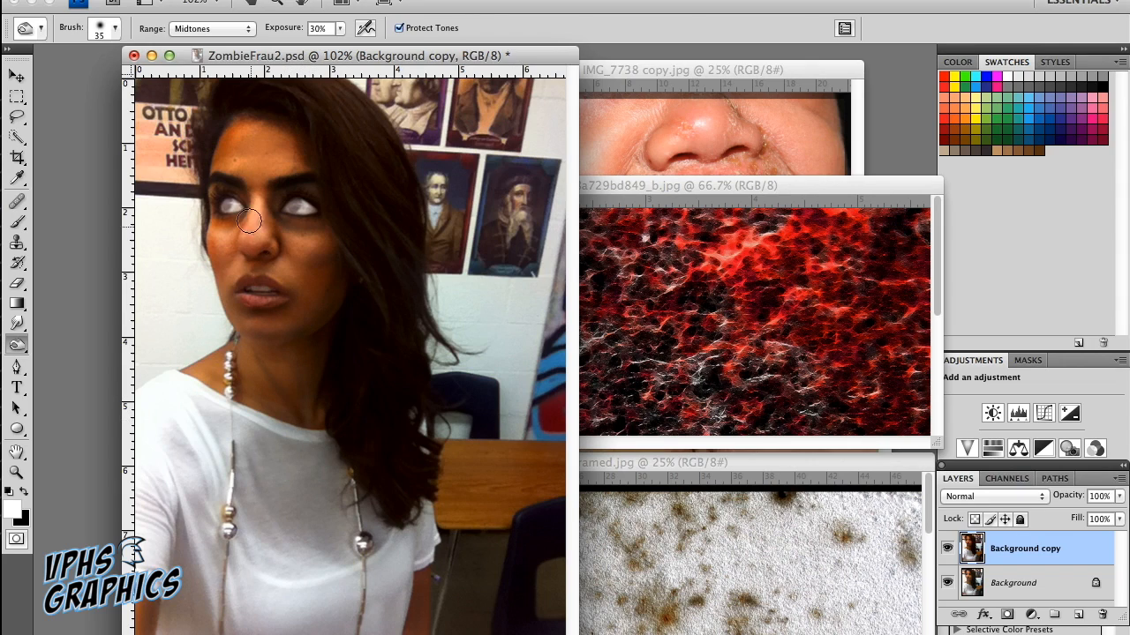
Set the Burn range to Highlights and darken the neck, under-eye area, forehead and chin with the 35 px brush
{"action": "left_click", "coordinate": [241, 29]}
{"action": "left_click", "coordinate": [225, 42]}
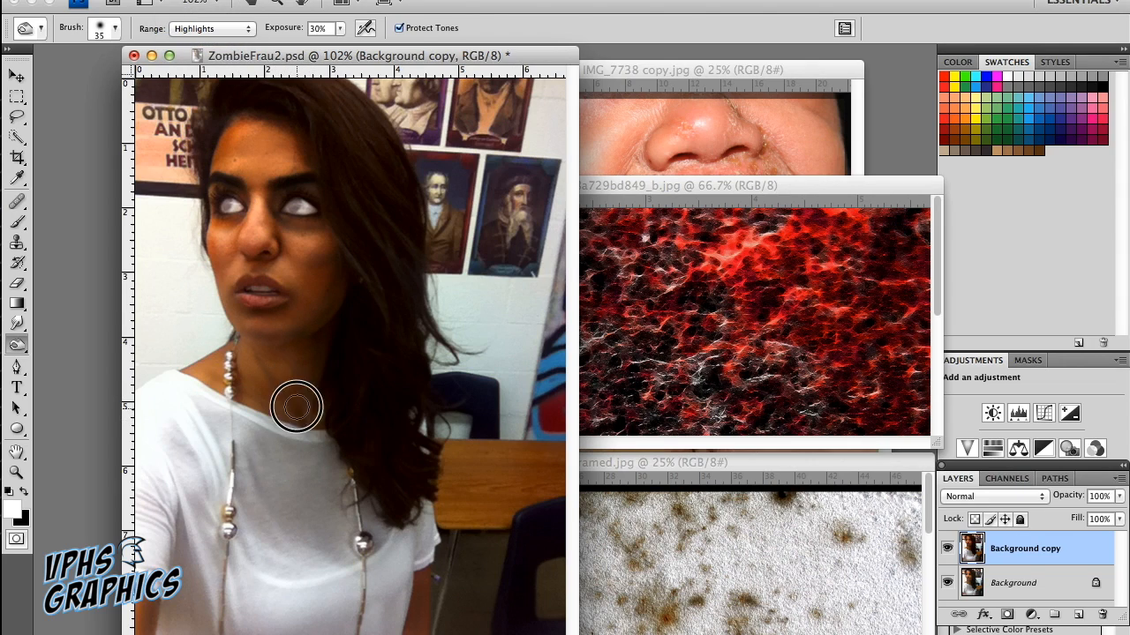
{"action": "left_click_drag", "start_coordinate": [249, 358], "coordinate": [292, 399]}
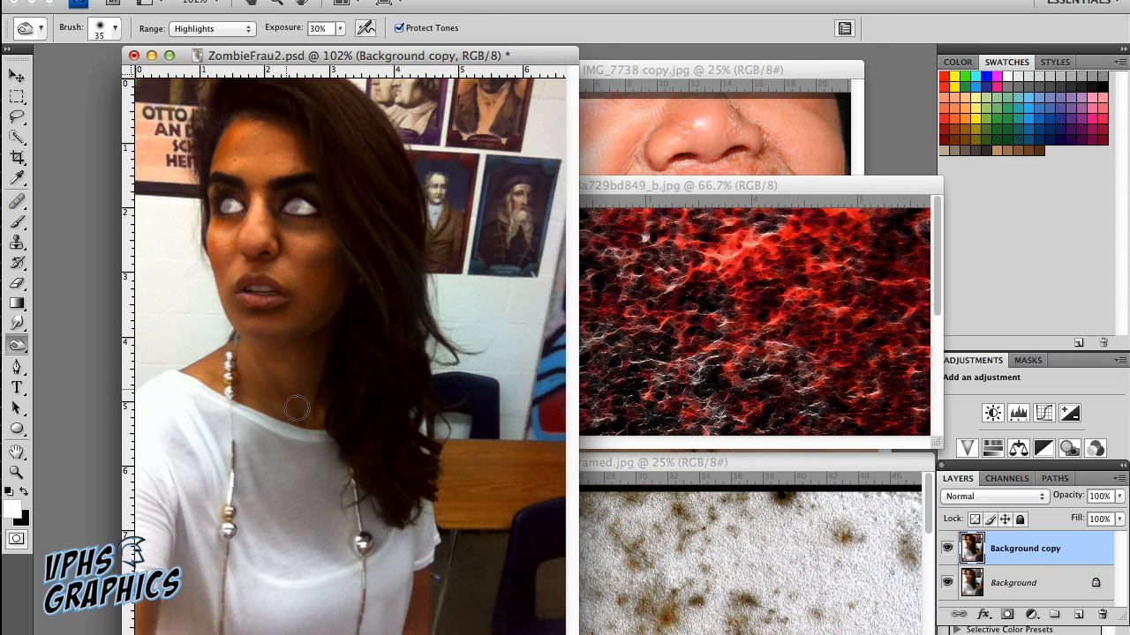
{"action": "mouse_move", "coordinate": [328, 252]}
{"action": "left_mouse_down"}
{"action": "mouse_move", "coordinate": [307, 256]}
{"action": "mouse_move", "coordinate": [282, 227]}
{"action": "left_mouse_up"}
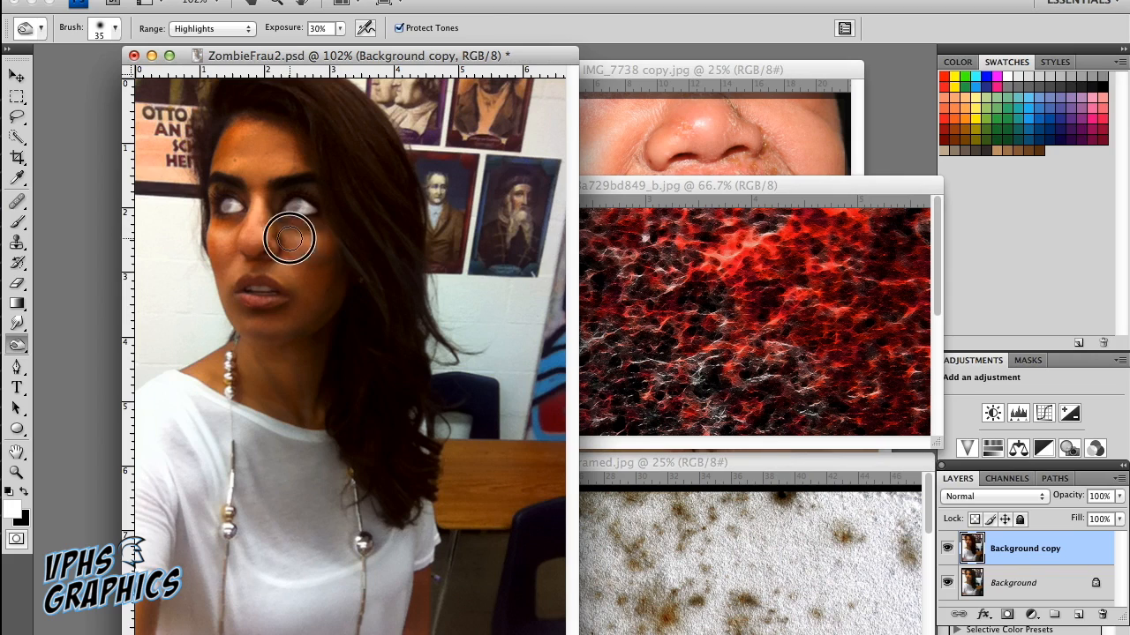
{"action": "mouse_move", "coordinate": [300, 130]}
{"action": "left_mouse_down"}
{"action": "mouse_move", "coordinate": [296, 165]}
{"action": "mouse_move", "coordinate": [290, 135]}
{"action": "mouse_move", "coordinate": [256, 113]}
{"action": "mouse_move", "coordinate": [215, 167]}
{"action": "mouse_move", "coordinate": [234, 180]}
{"action": "mouse_move", "coordinate": [219, 189]}
{"action": "mouse_move", "coordinate": [238, 187]}
{"action": "mouse_move", "coordinate": [214, 194]}
{"action": "mouse_move", "coordinate": [212, 221]}
{"action": "mouse_move", "coordinate": [238, 224]}
{"action": "mouse_move", "coordinate": [218, 226]}
{"action": "mouse_move", "coordinate": [214, 193]}
{"action": "mouse_move", "coordinate": [256, 194]}
{"action": "mouse_move", "coordinate": [235, 240]}
{"action": "mouse_move", "coordinate": [267, 197]}
{"action": "mouse_move", "coordinate": [275, 228]}
{"action": "mouse_move", "coordinate": [273, 199]}
{"action": "mouse_move", "coordinate": [276, 233]}
{"action": "mouse_move", "coordinate": [234, 285]}
{"action": "mouse_move", "coordinate": [274, 278]}
{"action": "mouse_move", "coordinate": [298, 304]}
{"action": "mouse_move", "coordinate": [251, 301]}
{"action": "mouse_move", "coordinate": [274, 309]}
{"action": "mouse_move", "coordinate": [287, 336]}
{"action": "left_mouse_up"}
Burn the highlights across the cheeks with an 80 px brush and on the lower neck with a 70 px brush
{"action": "key", "text": "bracketright"}
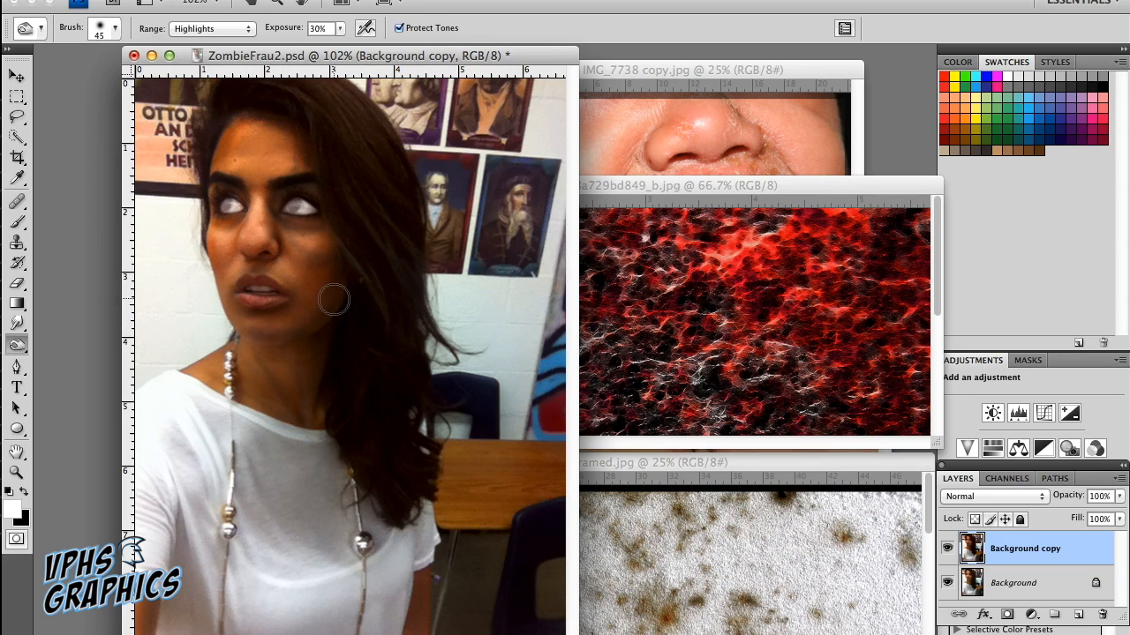
{"action": "key", "text": "bracketright"}
{"action": "key", "text": "bracketright"}
{"action": "key", "text": "bracketright"}
{"action": "key", "text": "bracketright"}
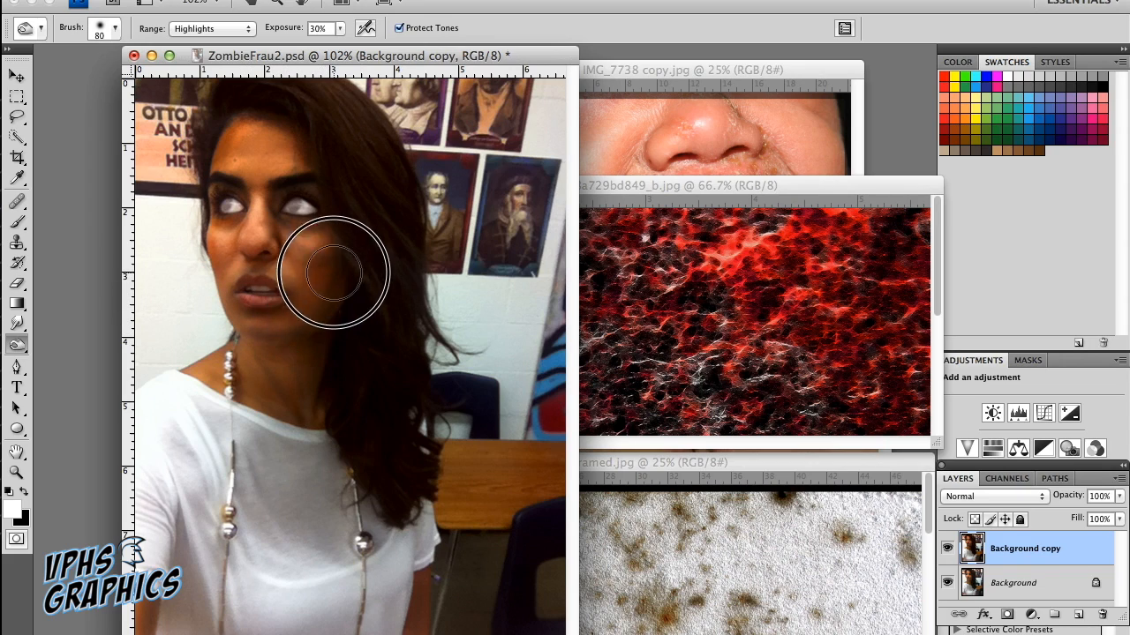
{"action": "mouse_move", "coordinate": [327, 244]}
{"action": "left_mouse_down"}
{"action": "mouse_move", "coordinate": [333, 213]}
{"action": "mouse_move", "coordinate": [297, 156]}
{"action": "mouse_move", "coordinate": [239, 134]}
{"action": "mouse_move", "coordinate": [218, 224]}
{"action": "left_mouse_up"}
{"action": "key", "text": "bracketleft"}
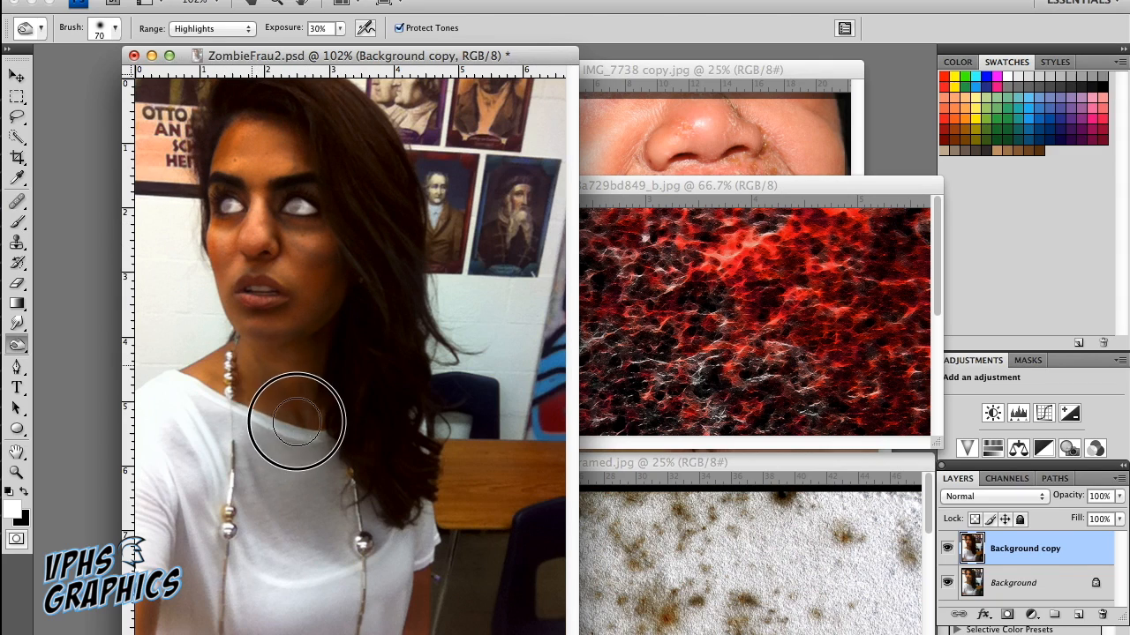
{"action": "left_click_drag", "start_coordinate": [309, 424], "coordinate": [329, 421]}
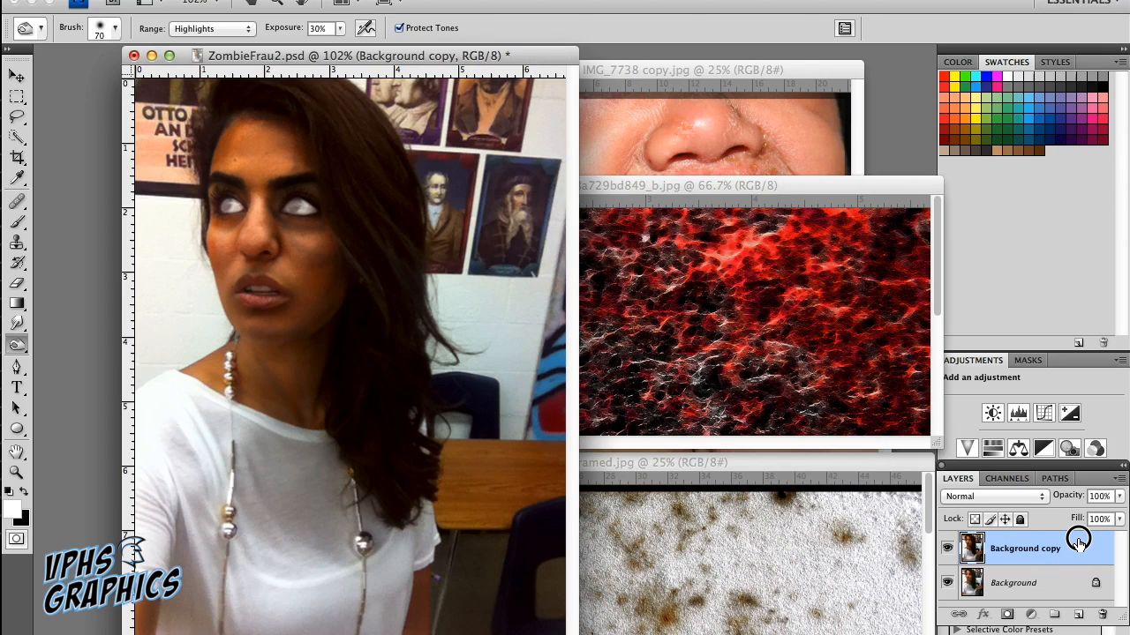
Duplicate the Background copy layer and darken the duplicate with Levels by raising the black input level
{"action": "left_click_drag", "start_coordinate": [1075, 607], "coordinate": [1076, 611]}
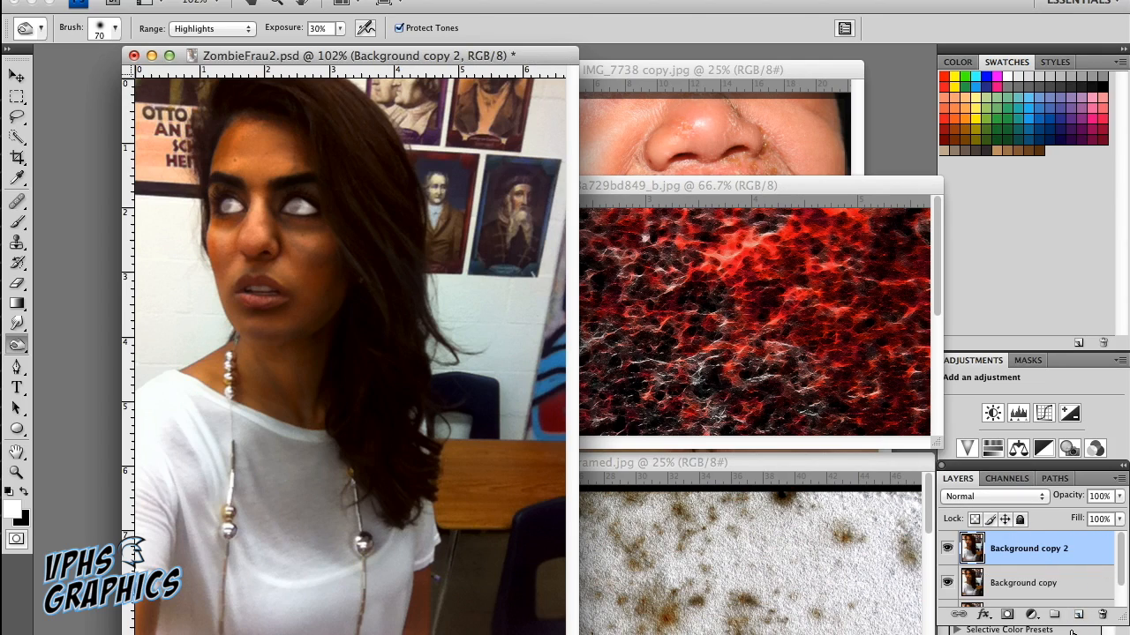
{"action": "left_click", "coordinate": [221, 1]}
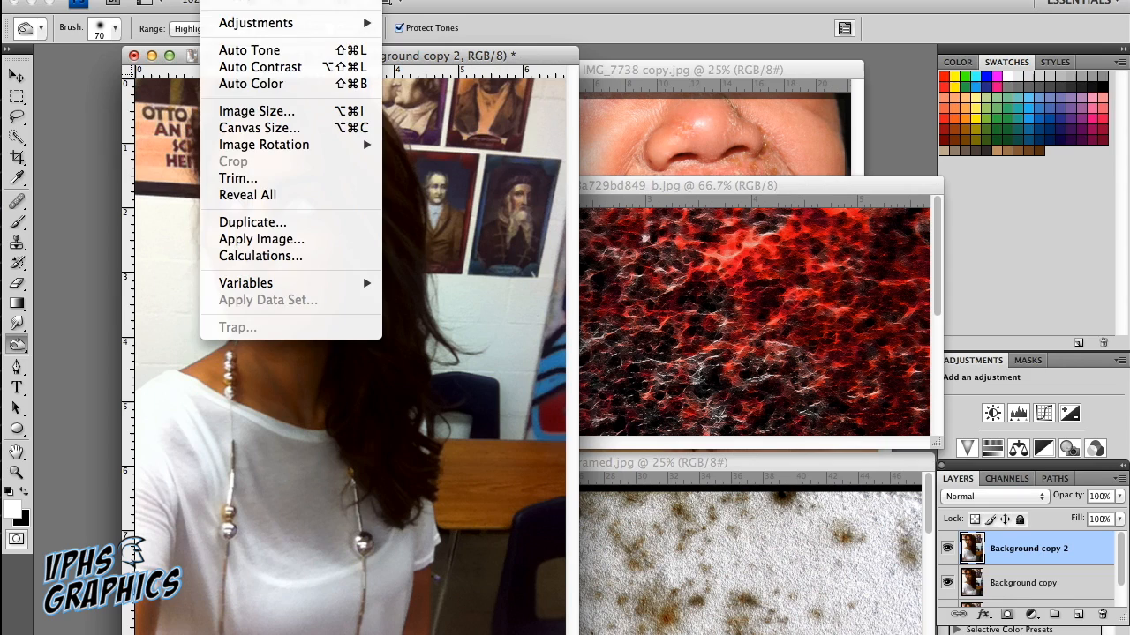
{"action": "mouse_move", "coordinate": [256, 23]}
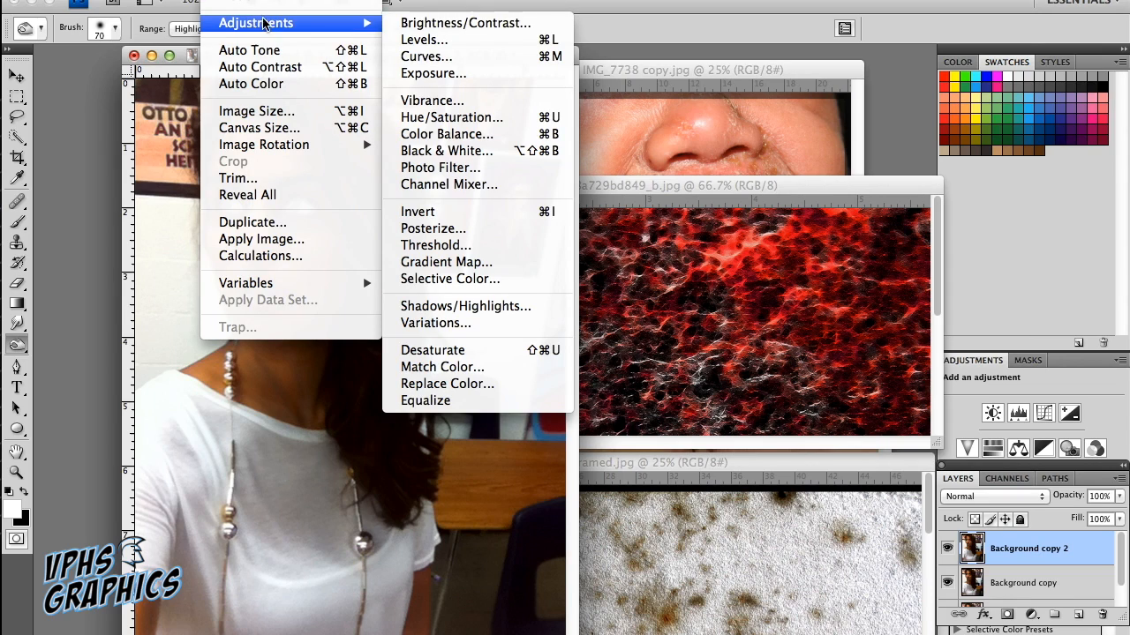
{"action": "left_click", "coordinate": [430, 42]}
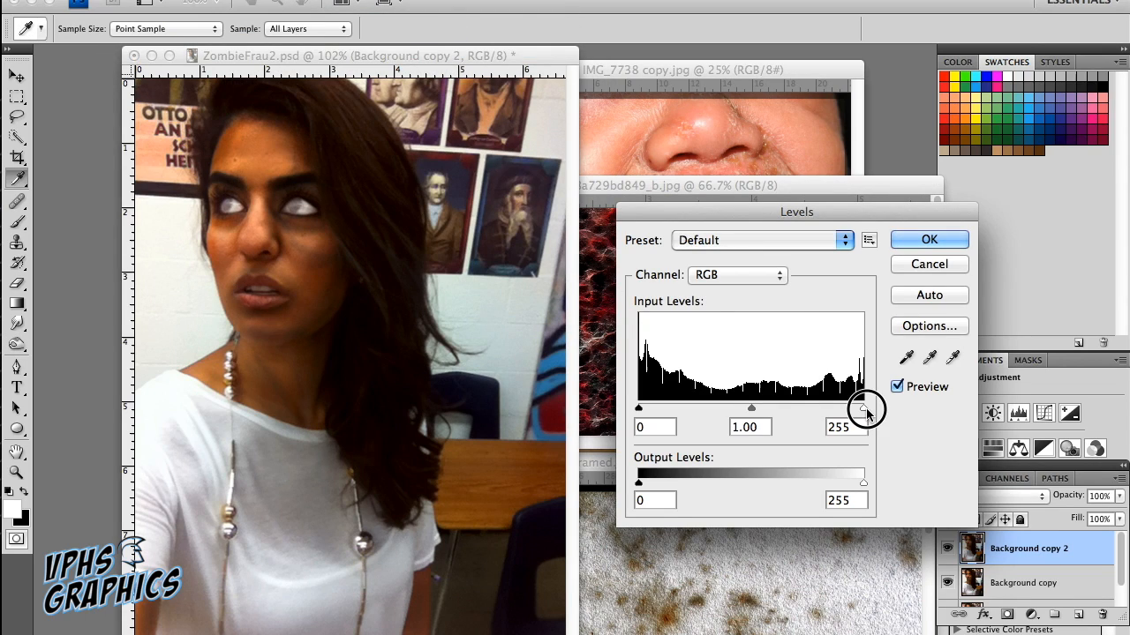
{"action": "mouse_move", "coordinate": [863, 408]}
{"action": "left_mouse_down"}
{"action": "mouse_move", "coordinate": [843, 412]}
{"action": "mouse_move", "coordinate": [863, 408]}
{"action": "left_mouse_up"}
{"action": "left_click_drag", "start_coordinate": [639, 413], "coordinate": [676, 416]}
{"action": "left_click", "coordinate": [928, 239]}
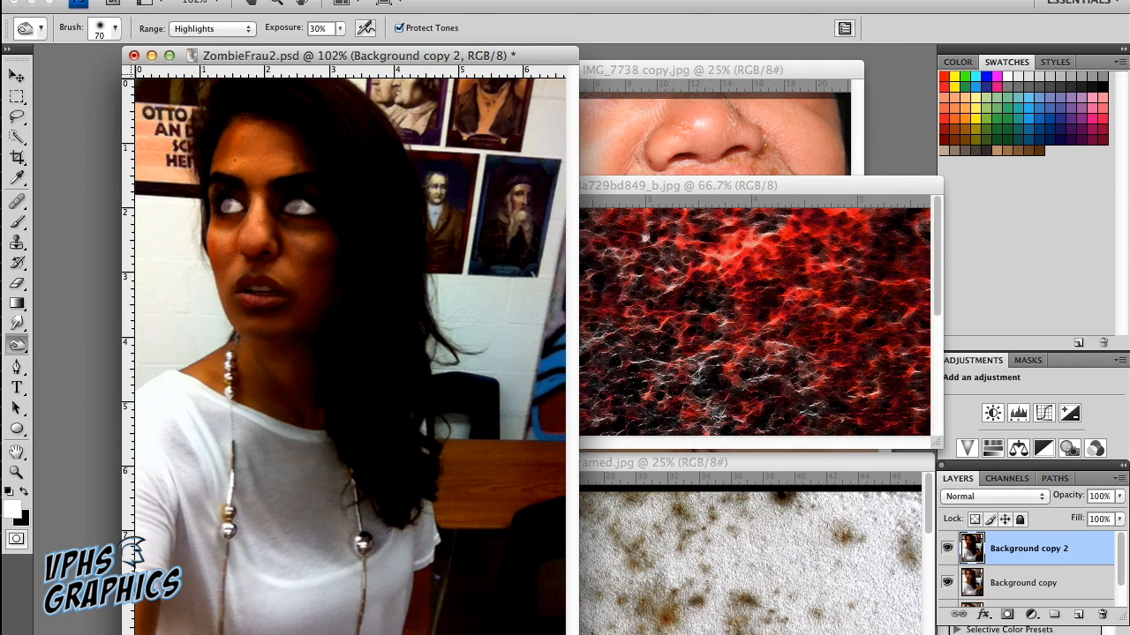
Add a layer mask that hides all of the darkened Background copy 2 layer
{"action": "left_click", "coordinate": [270, 1]}
{"action": "mouse_move", "coordinate": [345, 179]}
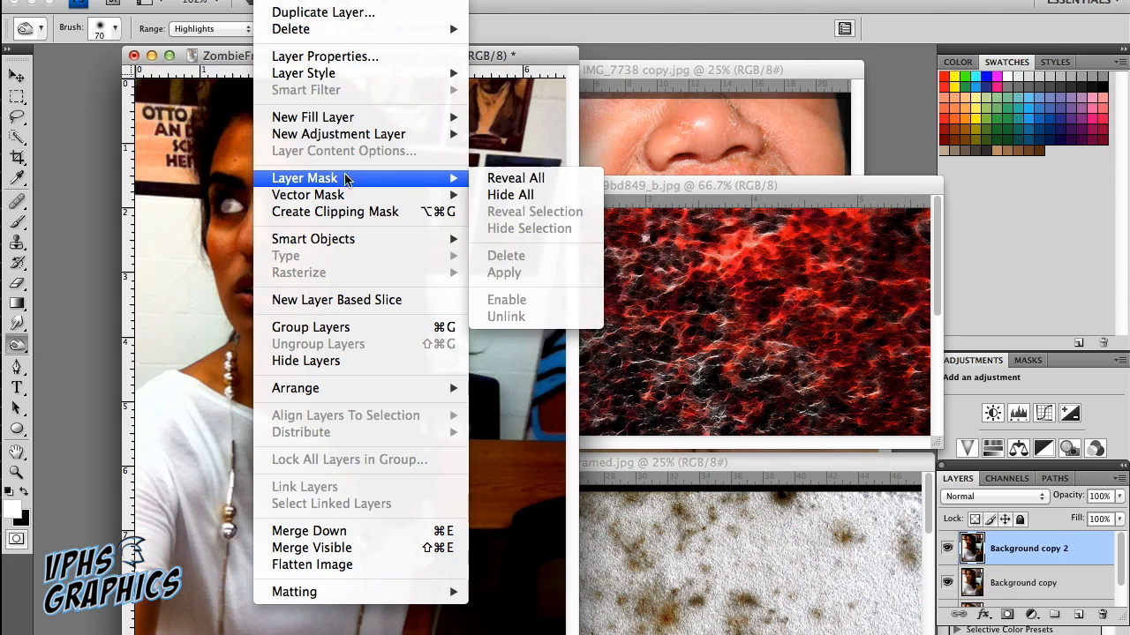
{"action": "left_click", "coordinate": [509, 195]}
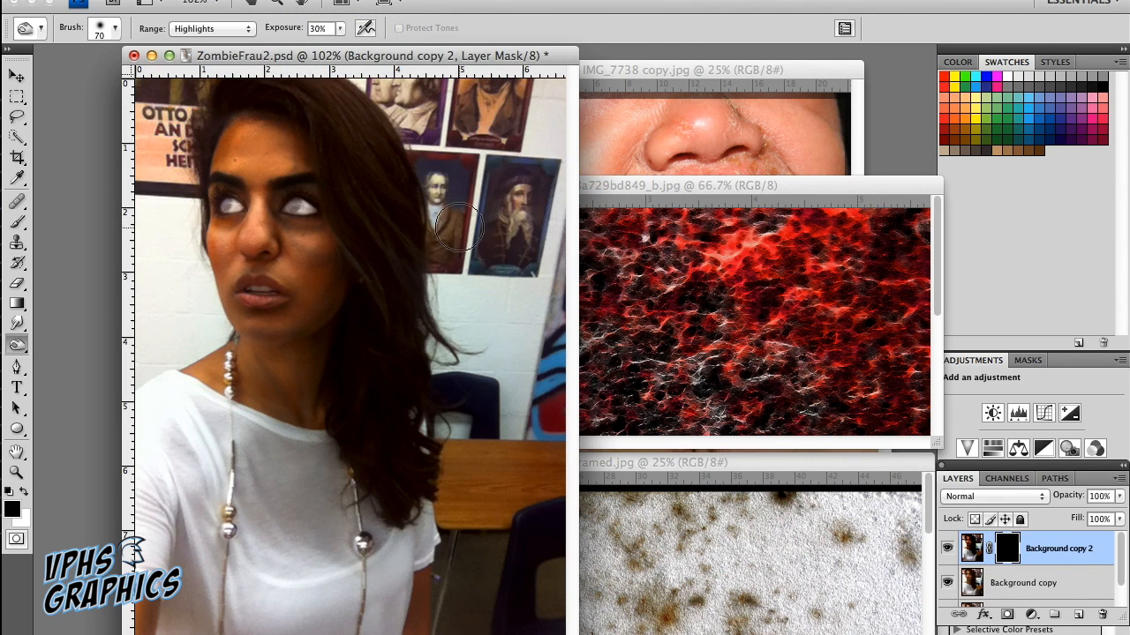
Paint white on the mask with an enlarged brush at 30% opacity to reveal the darkening on the face and neck
{"action": "key", "text": "b"}
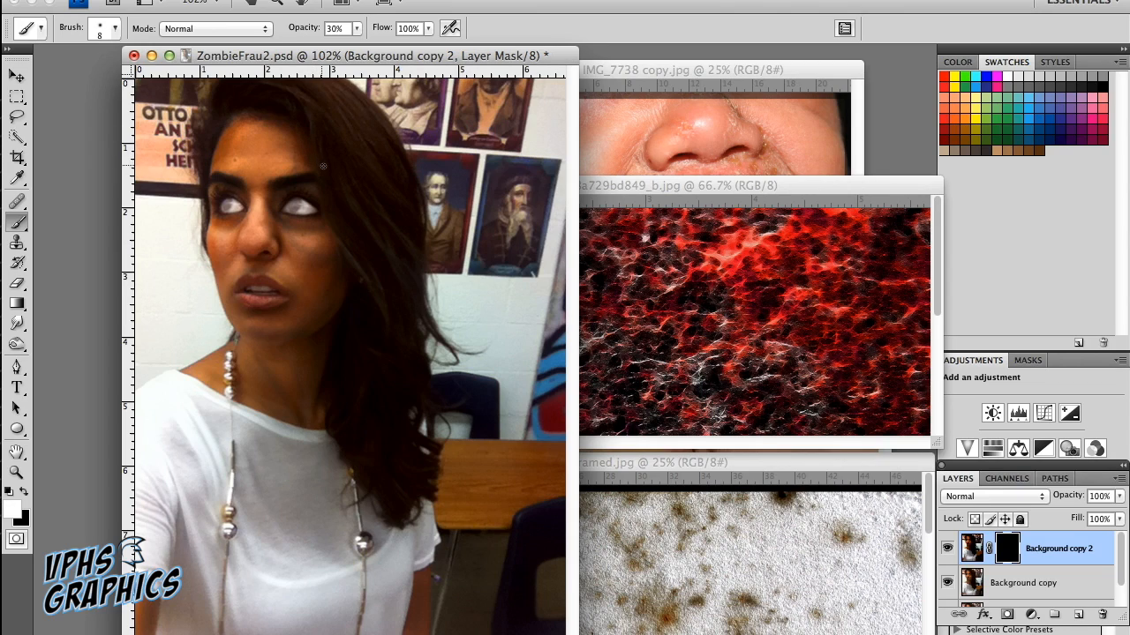
{"action": "mouse_move", "coordinate": [296, 157]}
{"action": "left_mouse_down"}
{"action": "mouse_move", "coordinate": [273, 194]}
{"action": "mouse_move", "coordinate": [286, 226]}
{"action": "mouse_move", "coordinate": [324, 247]}
{"action": "mouse_move", "coordinate": [321, 320]}
{"action": "mouse_move", "coordinate": [329, 307]}
{"action": "mouse_move", "coordinate": [318, 317]}
{"action": "mouse_move", "coordinate": [332, 277]}
{"action": "mouse_move", "coordinate": [268, 327]}
{"action": "left_mouse_up"}
{"action": "key", "text": "bracketright"}
{"action": "key", "text": "bracketright"}
{"action": "mouse_move", "coordinate": [311, 411]}
{"action": "left_mouse_down"}
{"action": "mouse_move", "coordinate": [313, 429]}
{"action": "mouse_move", "coordinate": [238, 386]}
{"action": "mouse_move", "coordinate": [179, 465]}
{"action": "mouse_move", "coordinate": [182, 421]}
{"action": "mouse_move", "coordinate": [202, 541]}
{"action": "mouse_move", "coordinate": [353, 504]}
{"action": "mouse_move", "coordinate": [393, 601]}
{"action": "mouse_move", "coordinate": [189, 421]}
{"action": "mouse_move", "coordinate": [202, 411]}
{"action": "mouse_move", "coordinate": [361, 447]}
{"action": "mouse_move", "coordinate": [340, 308]}
{"action": "mouse_move", "coordinate": [273, 370]}
{"action": "mouse_move", "coordinate": [334, 361]}
{"action": "left_mouse_up"}
Reduce the brush to 50 px and paint white on the mask over the forehead, nose, mouth and chin
{"action": "key", "text": "bracketleft"}
{"action": "key", "text": "bracketleft"}
{"action": "key", "text": "bracketleft"}
{"action": "key", "text": "bracketleft"}
{"action": "key", "text": "bracketleft"}
{"action": "key", "text": "bracketleft"}
{"action": "left_click", "coordinate": [256, 127]}
{"action": "mouse_move", "coordinate": [256, 128]}
{"action": "left_mouse_down"}
{"action": "mouse_move", "coordinate": [291, 124]}
{"action": "mouse_move", "coordinate": [238, 119]}
{"action": "mouse_move", "coordinate": [230, 153]}
{"action": "mouse_move", "coordinate": [253, 132]}
{"action": "left_mouse_up"}
{"action": "key", "text": "bracketleft"}
{"action": "key", "text": "bracketleft"}
{"action": "mouse_move", "coordinate": [253, 229]}
{"action": "left_mouse_down"}
{"action": "mouse_move", "coordinate": [255, 200]}
{"action": "mouse_move", "coordinate": [220, 228]}
{"action": "mouse_move", "coordinate": [224, 239]}
{"action": "mouse_move", "coordinate": [218, 232]}
{"action": "mouse_move", "coordinate": [236, 225]}
{"action": "mouse_move", "coordinate": [302, 232]}
{"action": "mouse_move", "coordinate": [283, 242]}
{"action": "mouse_move", "coordinate": [306, 284]}
{"action": "mouse_move", "coordinate": [300, 301]}
{"action": "mouse_move", "coordinate": [244, 276]}
{"action": "mouse_move", "coordinate": [273, 281]}
{"action": "mouse_move", "coordinate": [245, 304]}
{"action": "mouse_move", "coordinate": [279, 323]}
{"action": "left_mouse_up"}
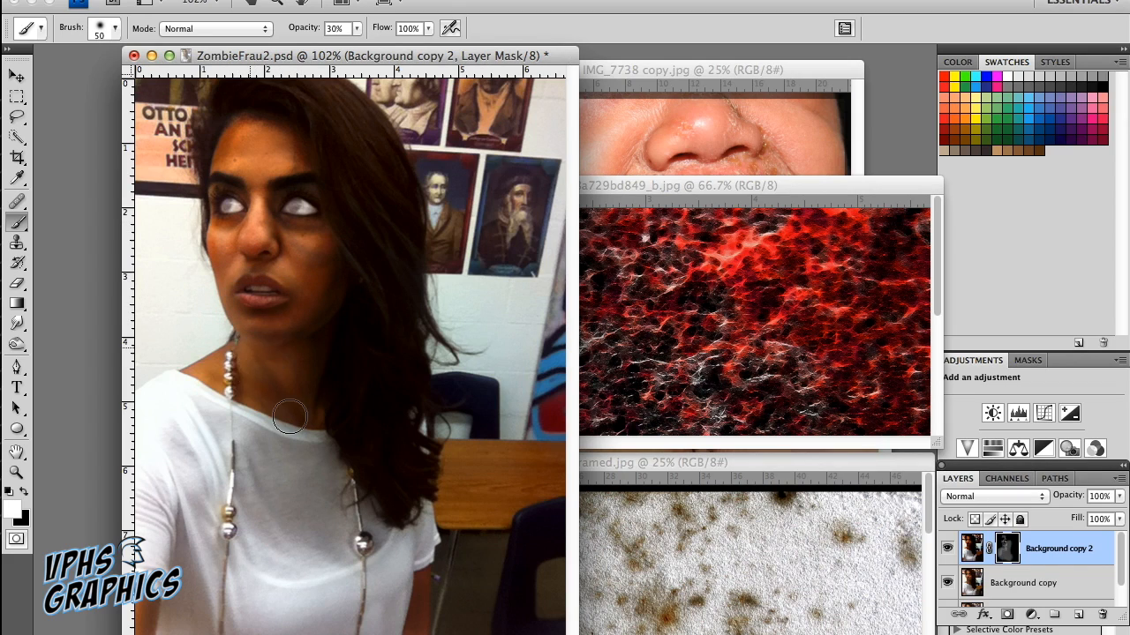
Paint white on the mask along the forehead, around both eyes and over the hair with a 40 px brush
{"action": "left_click", "coordinate": [293, 129]}
{"action": "mouse_move", "coordinate": [293, 129]}
{"action": "left_mouse_down"}
{"action": "mouse_move", "coordinate": [253, 106]}
{"action": "mouse_move", "coordinate": [293, 141]}
{"action": "mouse_move", "coordinate": [238, 128]}
{"action": "mouse_move", "coordinate": [288, 128]}
{"action": "mouse_move", "coordinate": [236, 112]}
{"action": "left_mouse_up"}
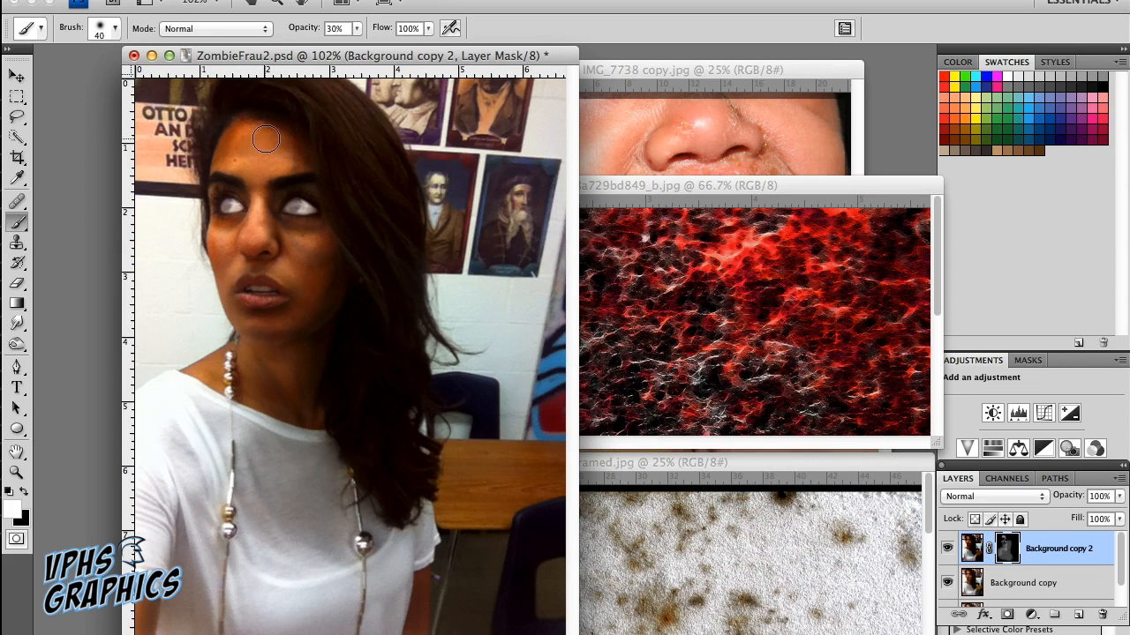
{"action": "mouse_move", "coordinate": [226, 131]}
{"action": "left_mouse_down"}
{"action": "mouse_move", "coordinate": [291, 132]}
{"action": "mouse_move", "coordinate": [234, 127]}
{"action": "mouse_move", "coordinate": [274, 133]}
{"action": "mouse_move", "coordinate": [214, 158]}
{"action": "mouse_move", "coordinate": [229, 174]}
{"action": "mouse_move", "coordinate": [215, 180]}
{"action": "mouse_move", "coordinate": [232, 207]}
{"action": "left_mouse_up"}
{"action": "mouse_move", "coordinate": [304, 207]}
{"action": "left_mouse_down"}
{"action": "mouse_move", "coordinate": [303, 176]}
{"action": "mouse_move", "coordinate": [279, 220]}
{"action": "mouse_move", "coordinate": [271, 208]}
{"action": "mouse_move", "coordinate": [283, 221]}
{"action": "left_mouse_up"}
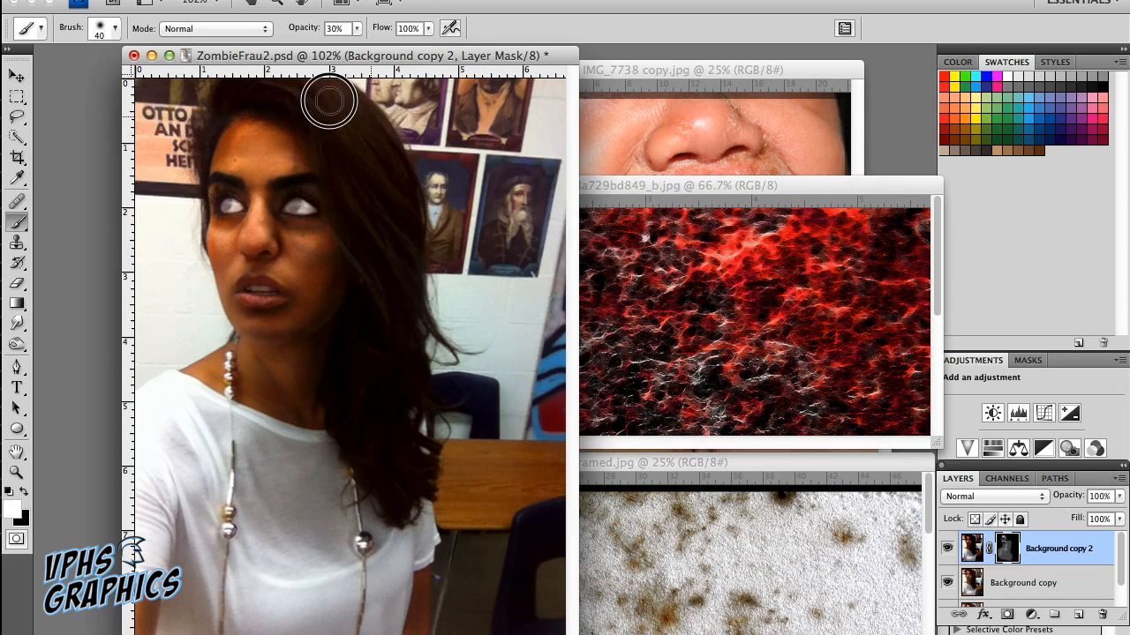
{"action": "mouse_move", "coordinate": [363, 186]}
{"action": "left_mouse_down"}
{"action": "mouse_move", "coordinate": [325, 134]}
{"action": "mouse_move", "coordinate": [292, 153]}
{"action": "mouse_move", "coordinate": [281, 135]}
{"action": "mouse_move", "coordinate": [308, 155]}
{"action": "mouse_move", "coordinate": [282, 122]}
{"action": "left_mouse_up"}
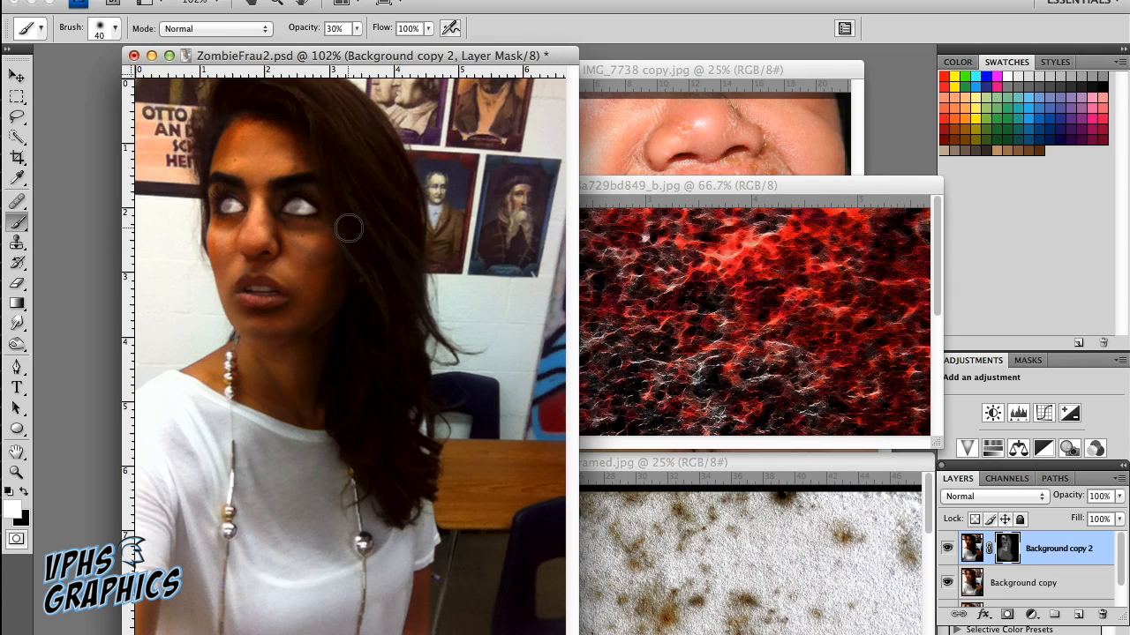
Copy the Bryn_metal_decay_texture_31_by_enframed.jpg image into ZombieFrau2.psd as a new layer above the portrait
{"action": "left_click", "coordinate": [842, 586]}
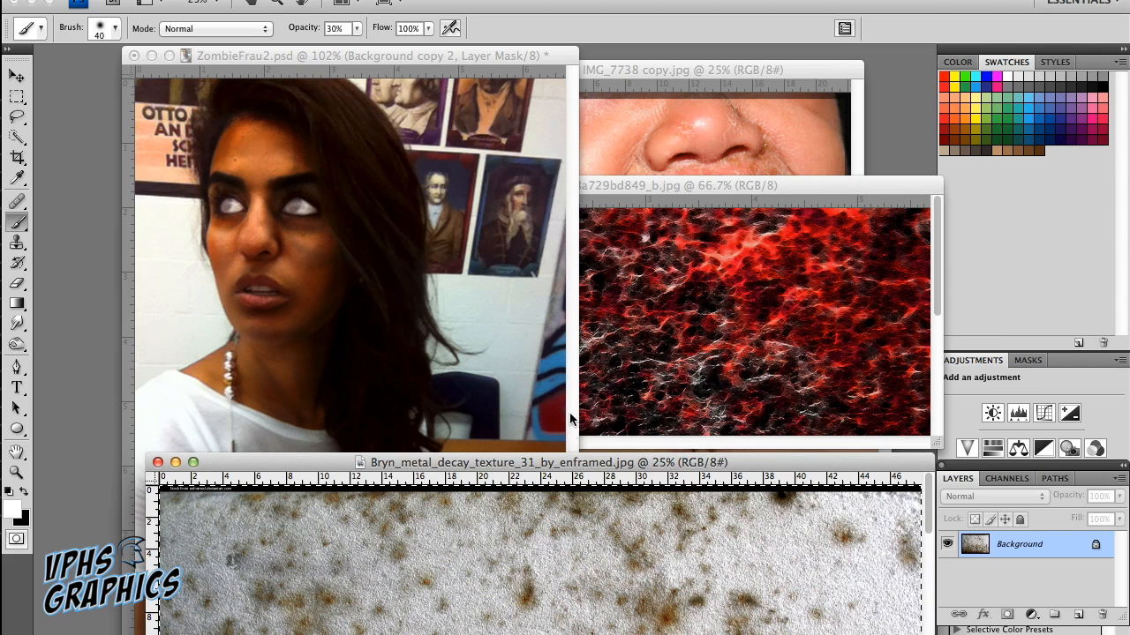
{"action": "left_click", "coordinate": [439, 179]}
{"action": "key", "text": "ctrl+v"}
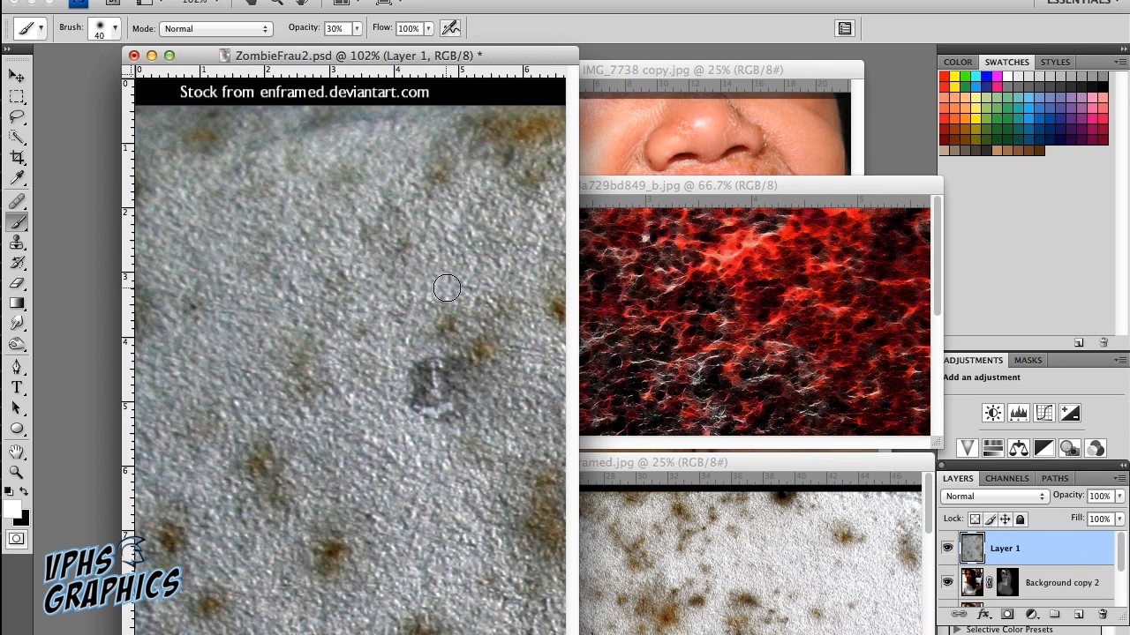
Lower the rust texture layer's opacity to 44% and move the layer to place its rust stains over the face
{"action": "key", "text": "v"}
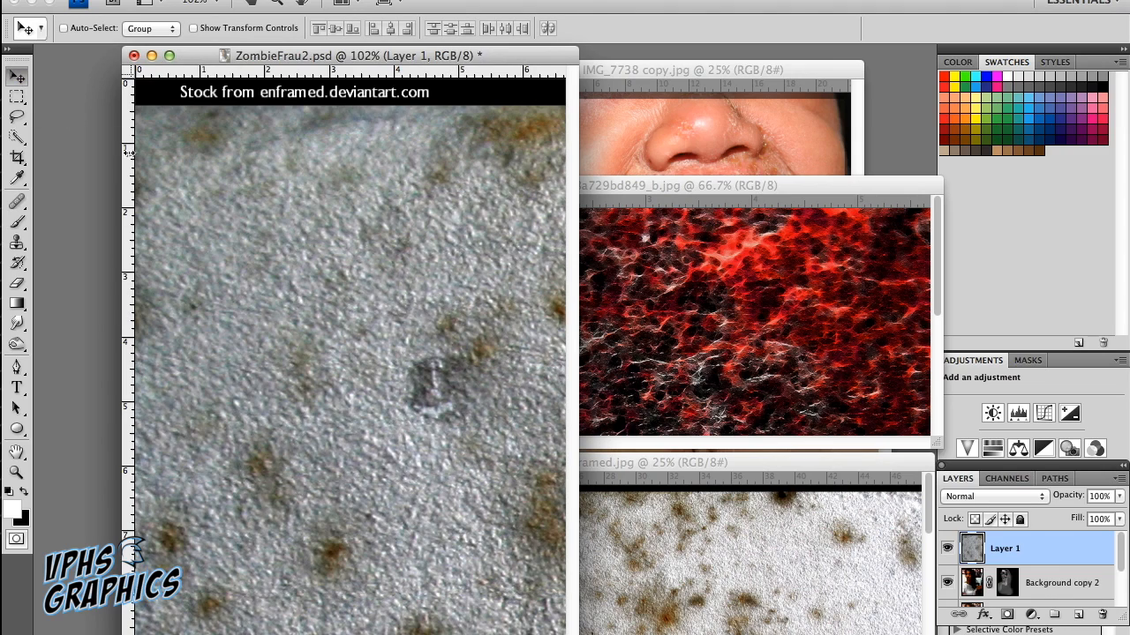
{"action": "left_click_drag", "start_coordinate": [434, 361], "coordinate": [375, 239]}
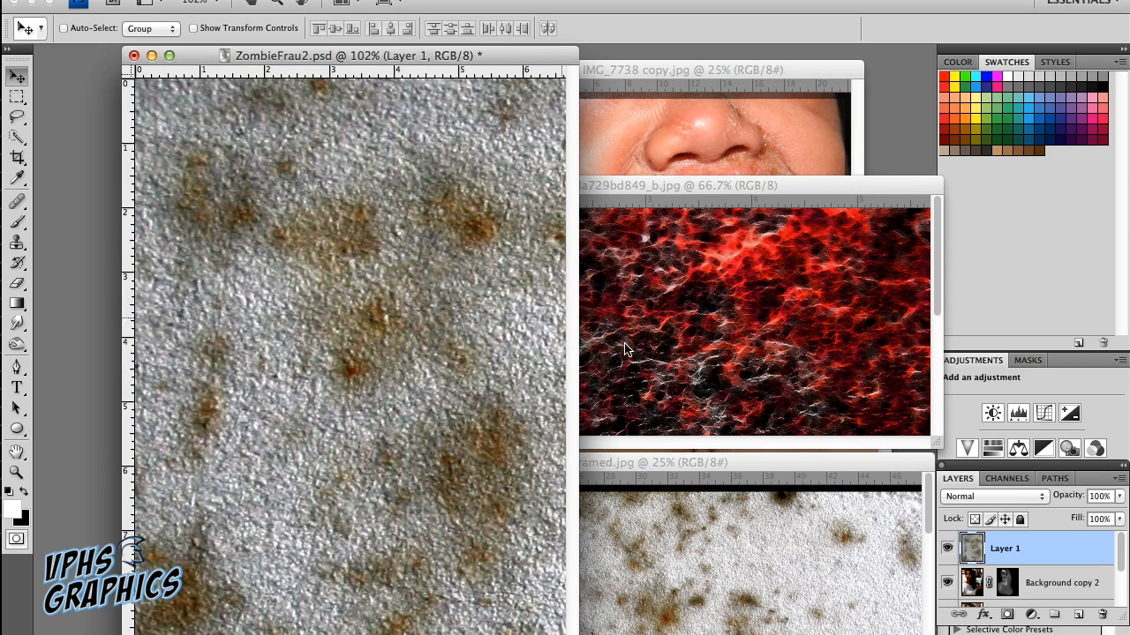
{"action": "left_click", "coordinate": [1119, 497]}
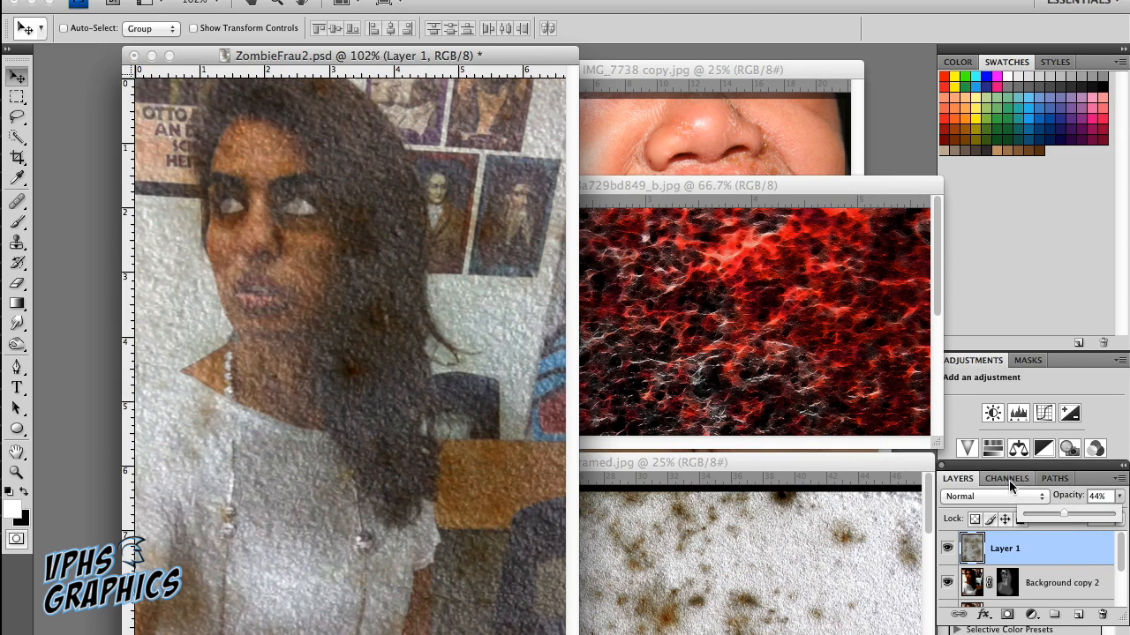
{"action": "left_click_drag", "start_coordinate": [435, 311], "coordinate": [360, 237]}
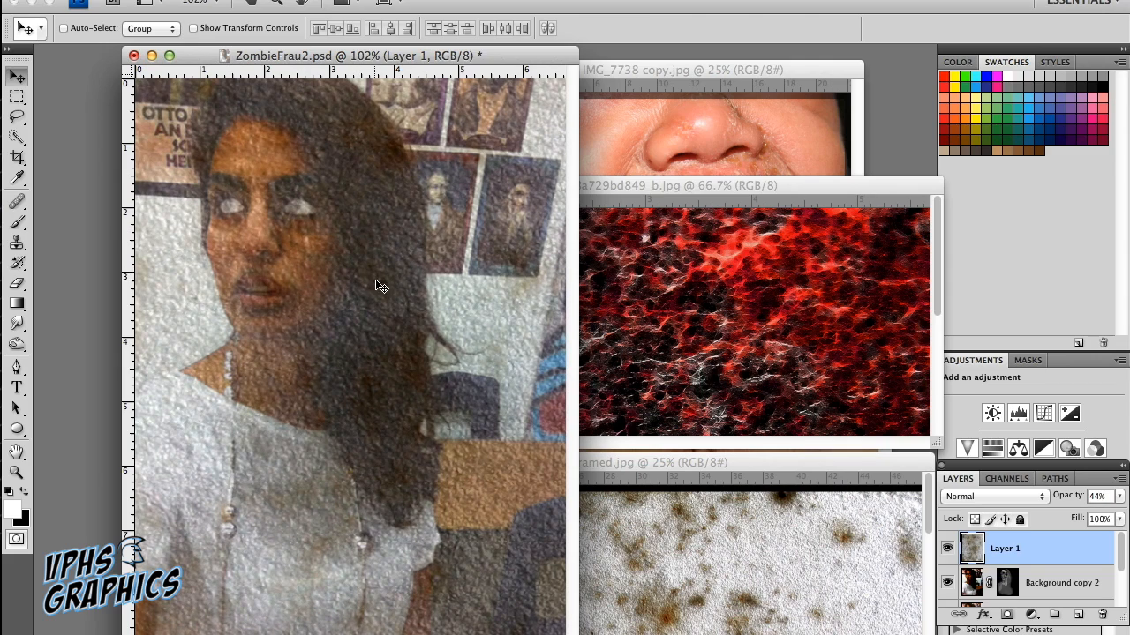
Raise the rust texture layer's opacity to 100% and try the Multiply, Color Burn and Color Dodge blend modes
{"action": "left_click", "coordinate": [1119, 497]}
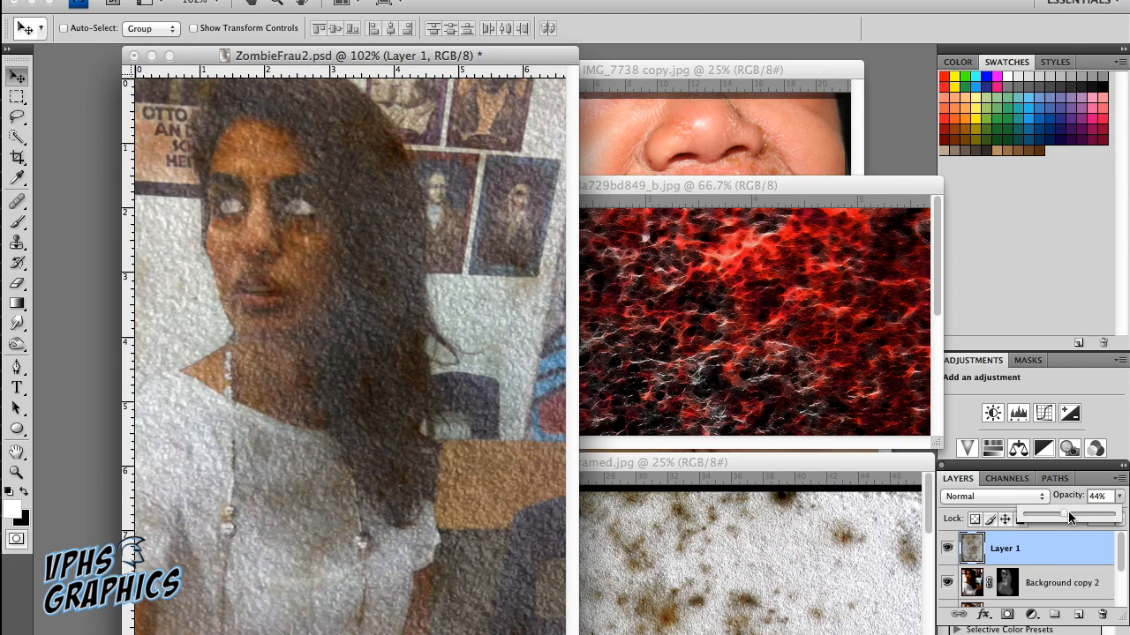
{"action": "left_click_drag", "start_coordinate": [1105, 520], "coordinate": [1122, 526]}
{"action": "left_click", "coordinate": [1043, 497]}
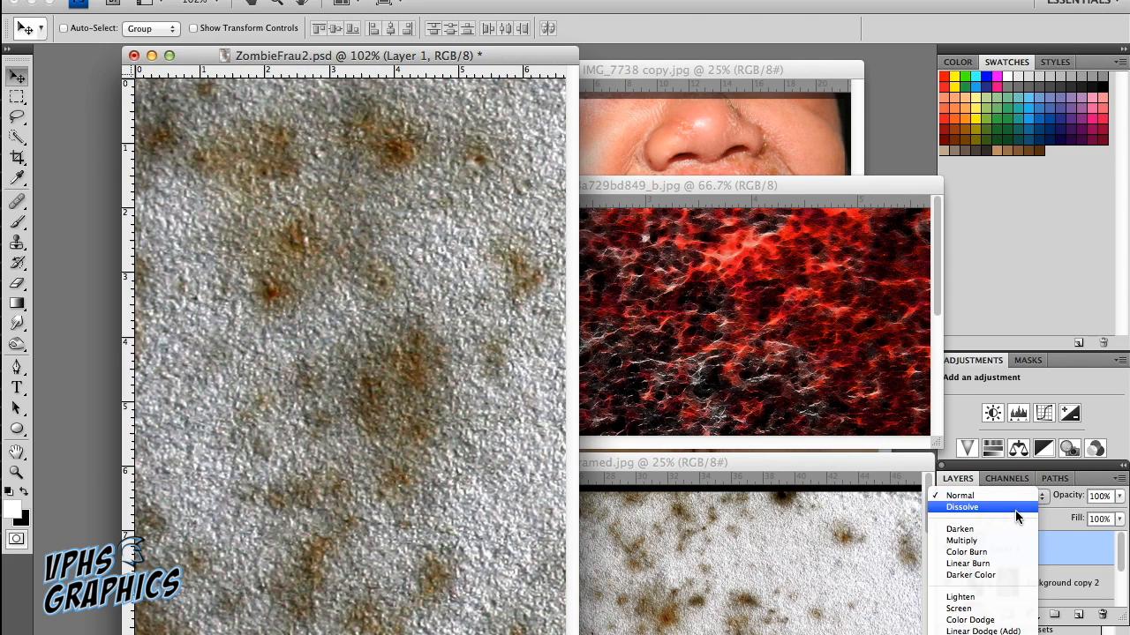
{"action": "left_click", "coordinate": [978, 541]}
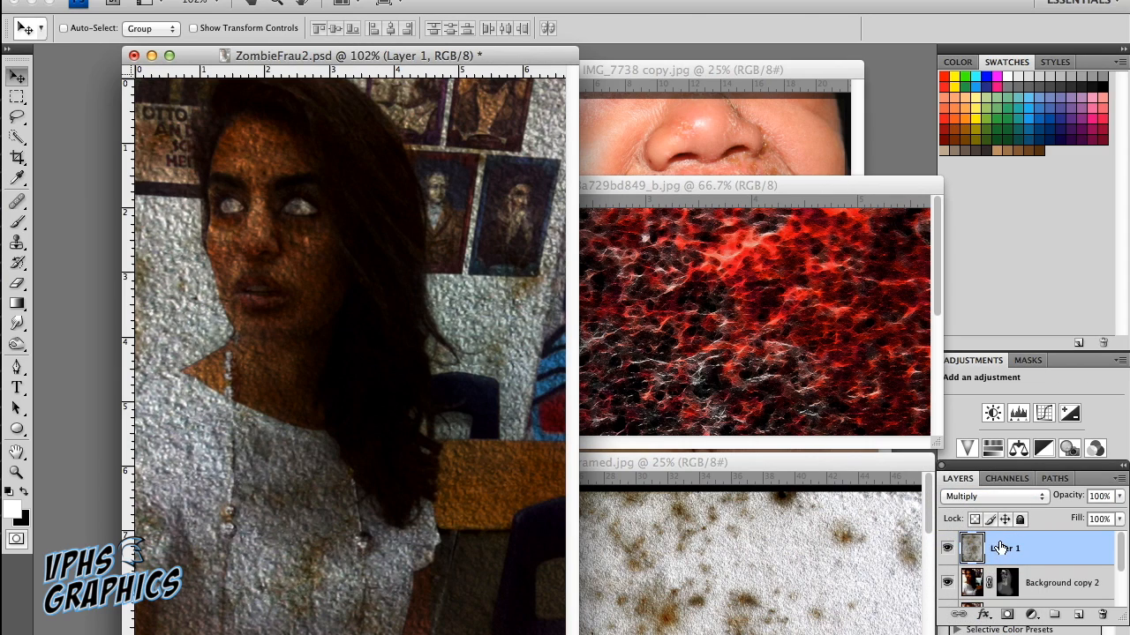
{"action": "left_click", "coordinate": [1023, 502]}
{"action": "left_click", "coordinate": [1008, 510]}
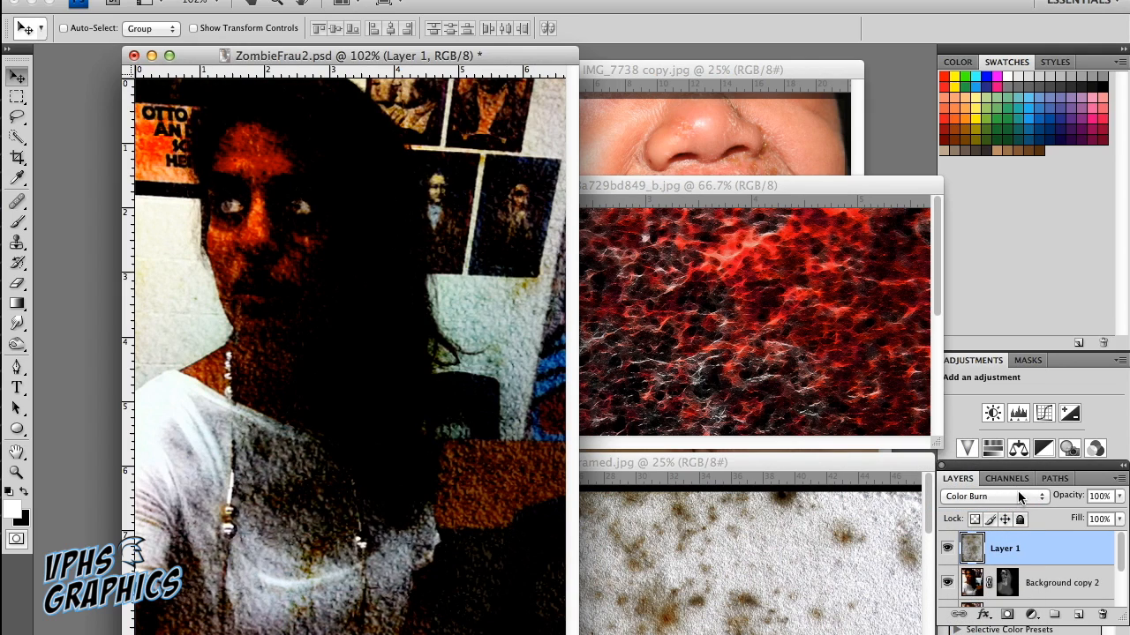
{"action": "left_click", "coordinate": [1039, 494]}
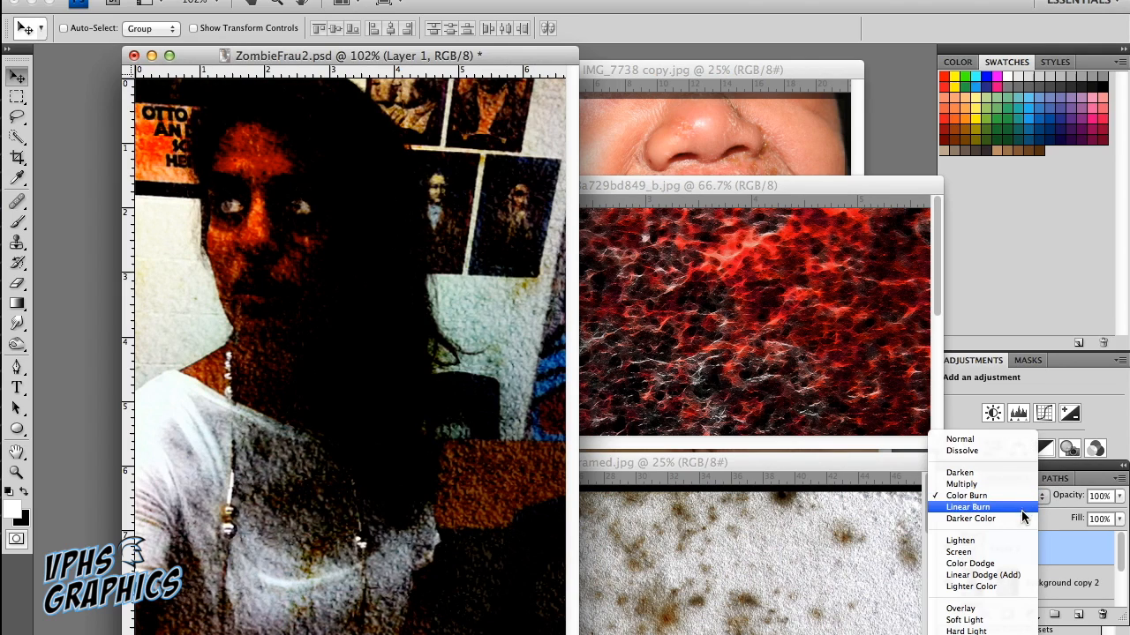
{"action": "left_click", "coordinate": [1007, 563]}
Set the rust texture layer's blend mode to Overlay and its opacity to 48%
{"action": "left_click", "coordinate": [1028, 499]}
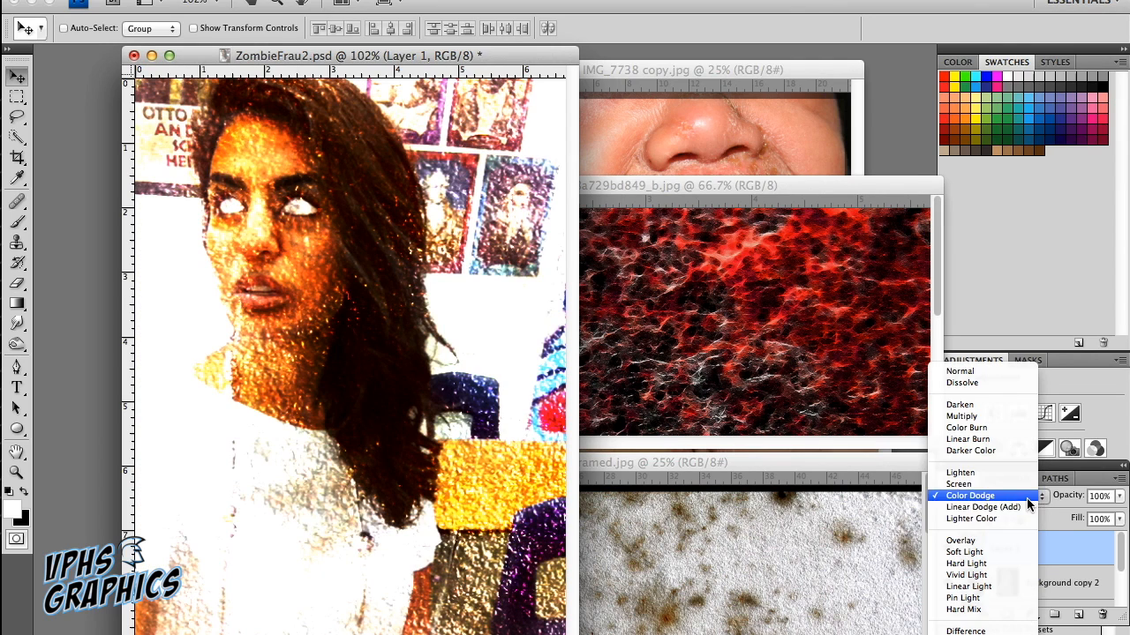
{"action": "left_click", "coordinate": [1008, 542]}
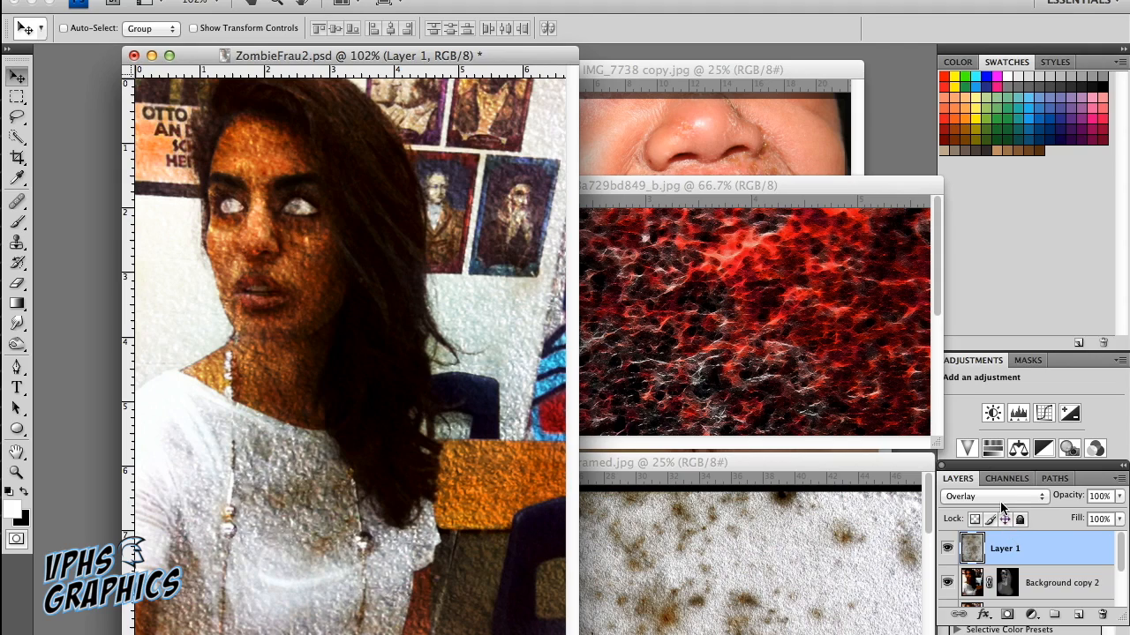
{"action": "left_click", "coordinate": [1119, 497]}
{"action": "left_click_drag", "start_coordinate": [1089, 517], "coordinate": [1075, 514]}
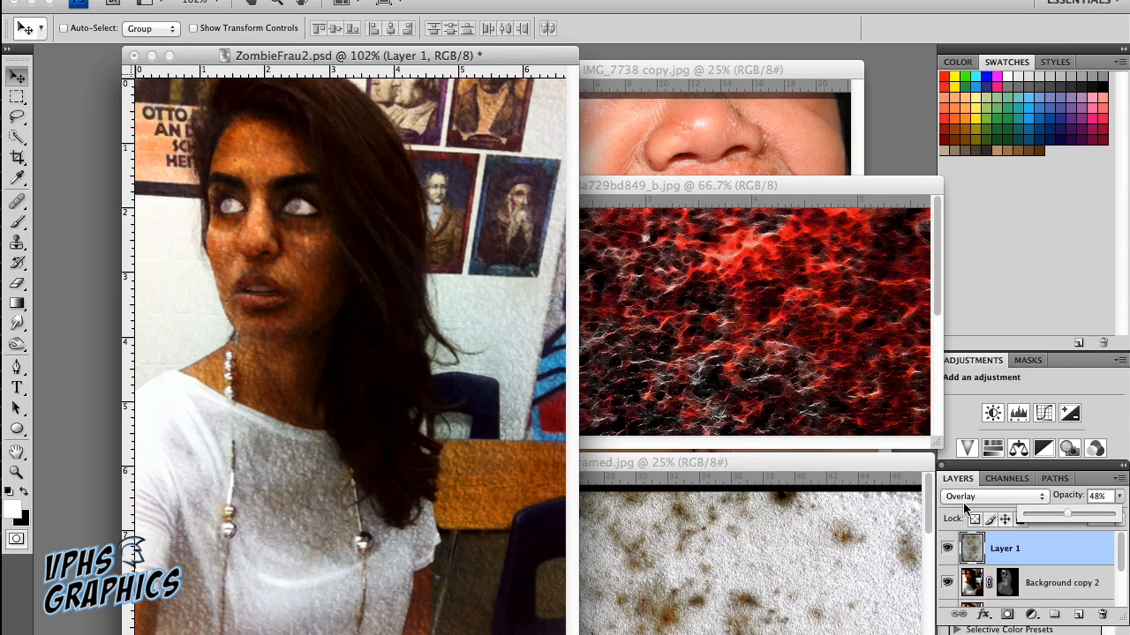
{"action": "left_click", "coordinate": [1072, 556]}
Add a layer mask to the rust texture layer that hides all of it
{"action": "left_click", "coordinate": [303, 2]}
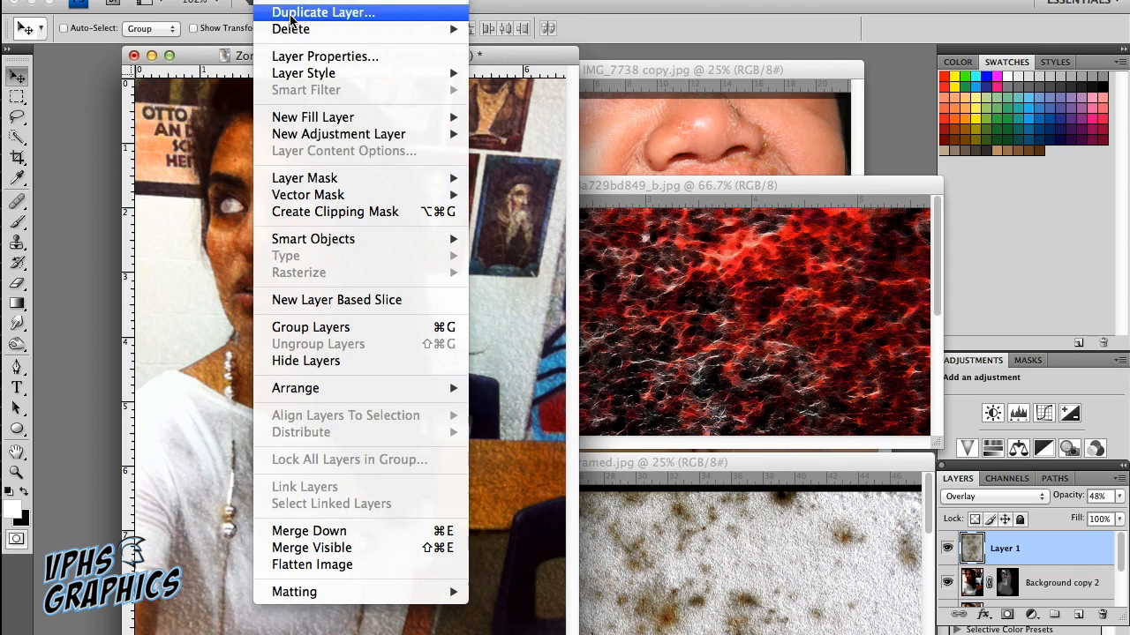
{"action": "mouse_move", "coordinate": [329, 181]}
{"action": "left_click", "coordinate": [510, 195]}
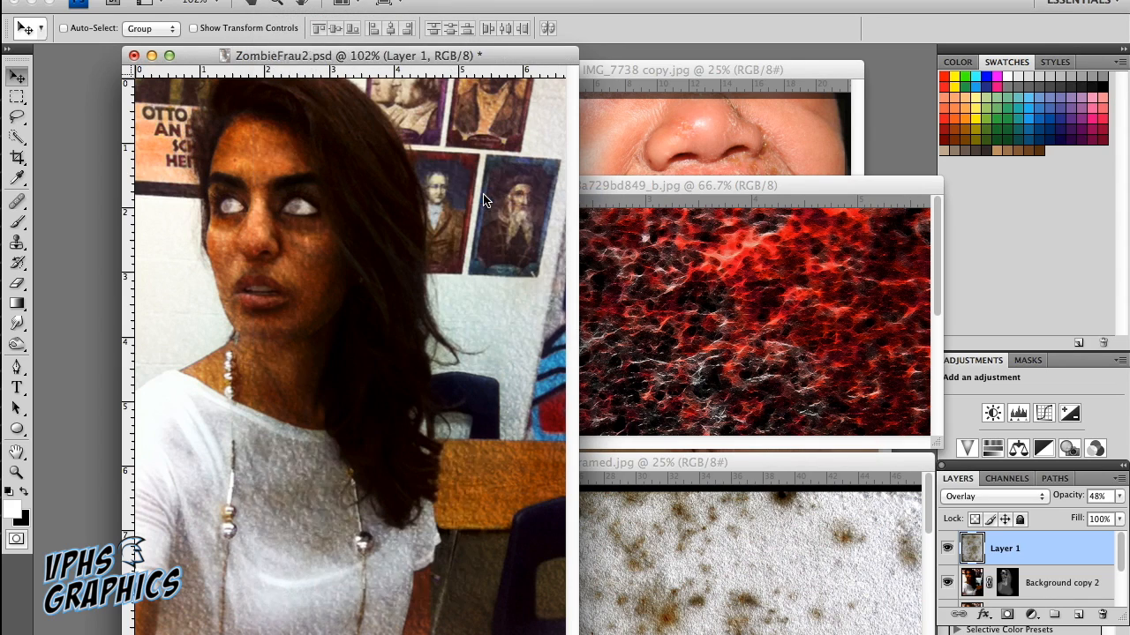
Paint white on the rust layer's mask over the forehead, nose and cheek with a 40 px brush at 30% opacity
{"action": "key", "text": "b"}
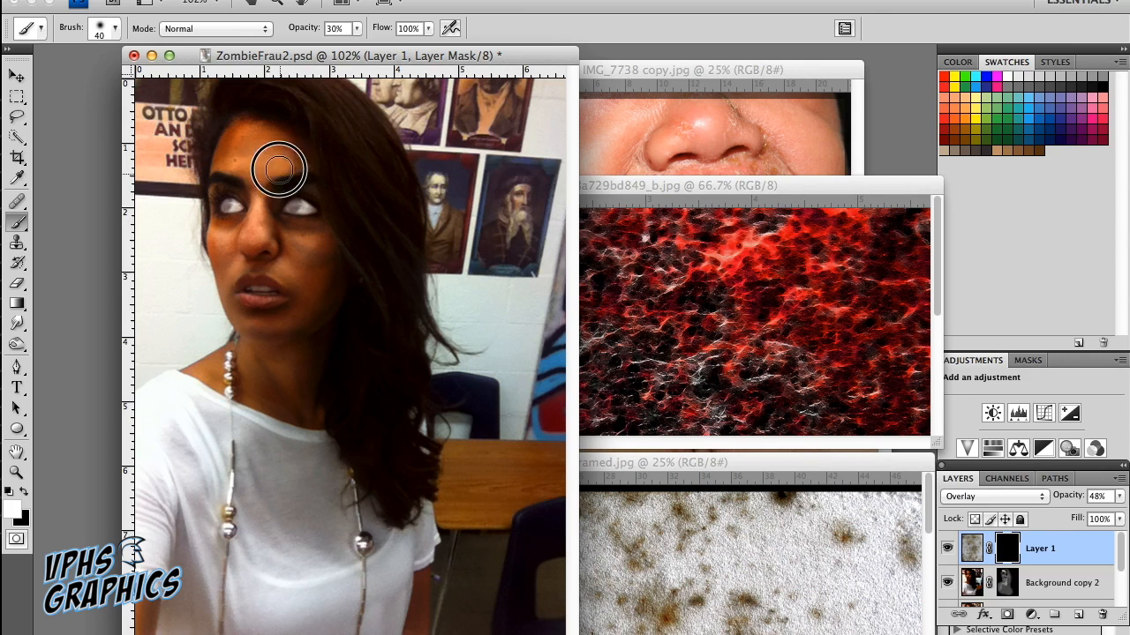
{"action": "mouse_move", "coordinate": [292, 155]}
{"action": "left_mouse_down"}
{"action": "mouse_move", "coordinate": [277, 176]}
{"action": "mouse_move", "coordinate": [299, 148]}
{"action": "left_mouse_up"}
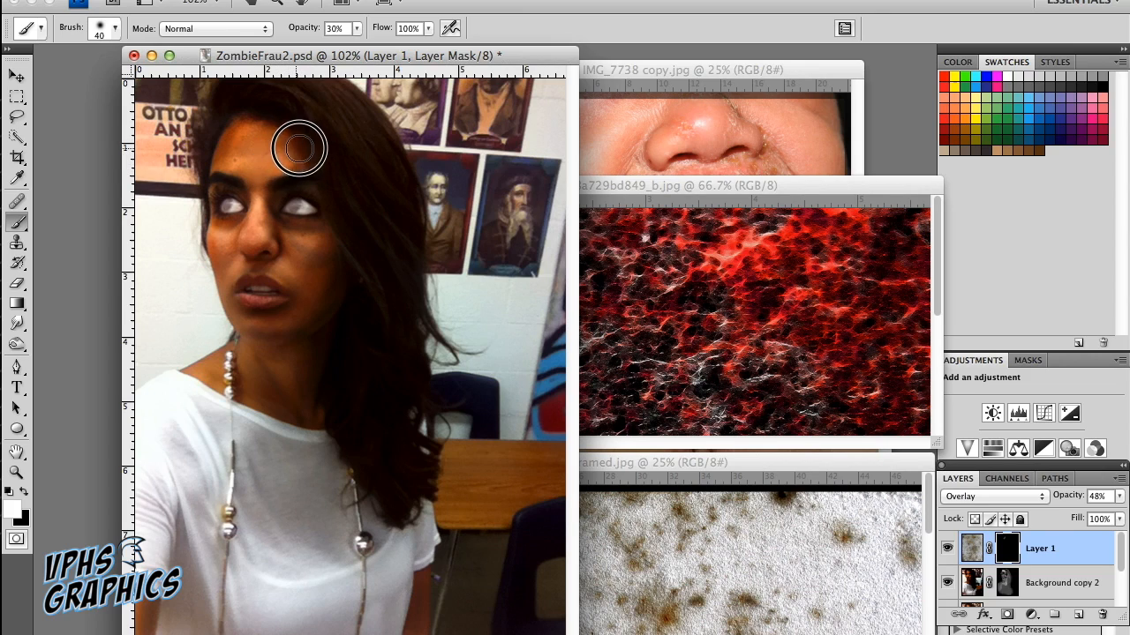
{"action": "mouse_move", "coordinate": [300, 224]}
{"action": "left_mouse_down"}
{"action": "mouse_move", "coordinate": [251, 235]}
{"action": "mouse_move", "coordinate": [260, 218]}
{"action": "mouse_move", "coordinate": [251, 247]}
{"action": "mouse_move", "coordinate": [266, 241]}
{"action": "mouse_move", "coordinate": [261, 194]}
{"action": "mouse_move", "coordinate": [249, 227]}
{"action": "mouse_move", "coordinate": [219, 239]}
{"action": "mouse_move", "coordinate": [232, 128]}
{"action": "mouse_move", "coordinate": [232, 161]}
{"action": "mouse_move", "coordinate": [245, 150]}
{"action": "mouse_move", "coordinate": [239, 168]}
{"action": "mouse_move", "coordinate": [257, 131]}
{"action": "mouse_move", "coordinate": [243, 123]}
{"action": "mouse_move", "coordinate": [295, 159]}
{"action": "mouse_move", "coordinate": [272, 180]}
{"action": "mouse_move", "coordinate": [281, 220]}
{"action": "mouse_move", "coordinate": [314, 255]}
{"action": "mouse_move", "coordinate": [299, 284]}
{"action": "mouse_move", "coordinate": [274, 267]}
{"action": "left_mouse_up"}
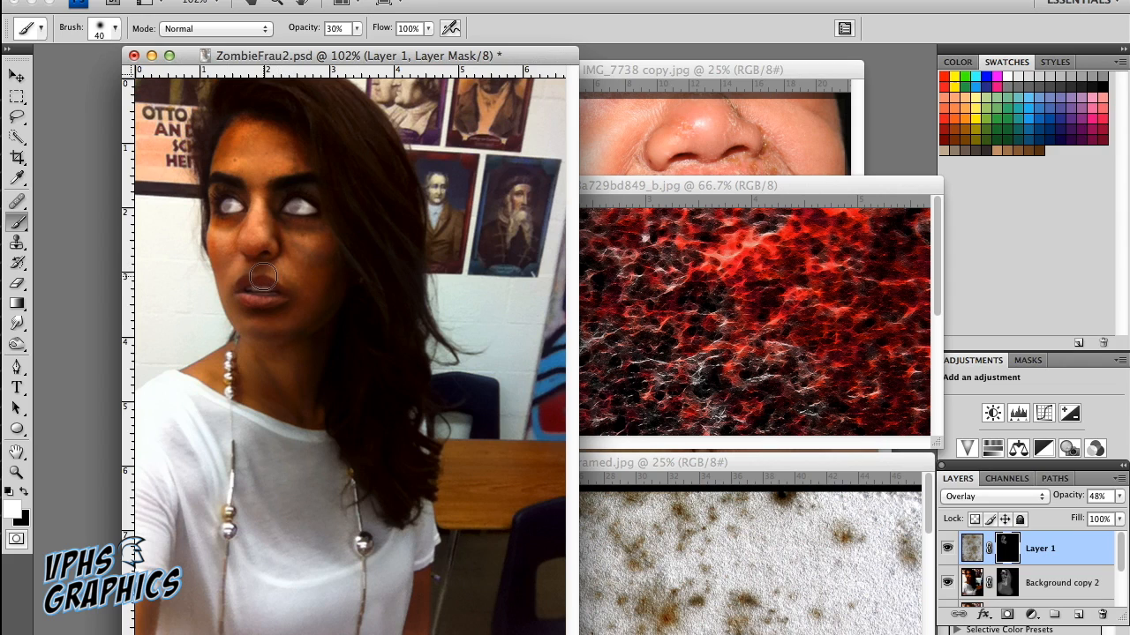
{"action": "key", "text": "super+equal"}
{"action": "left_click_drag", "start_coordinate": [291, 203], "coordinate": [366, 345]}
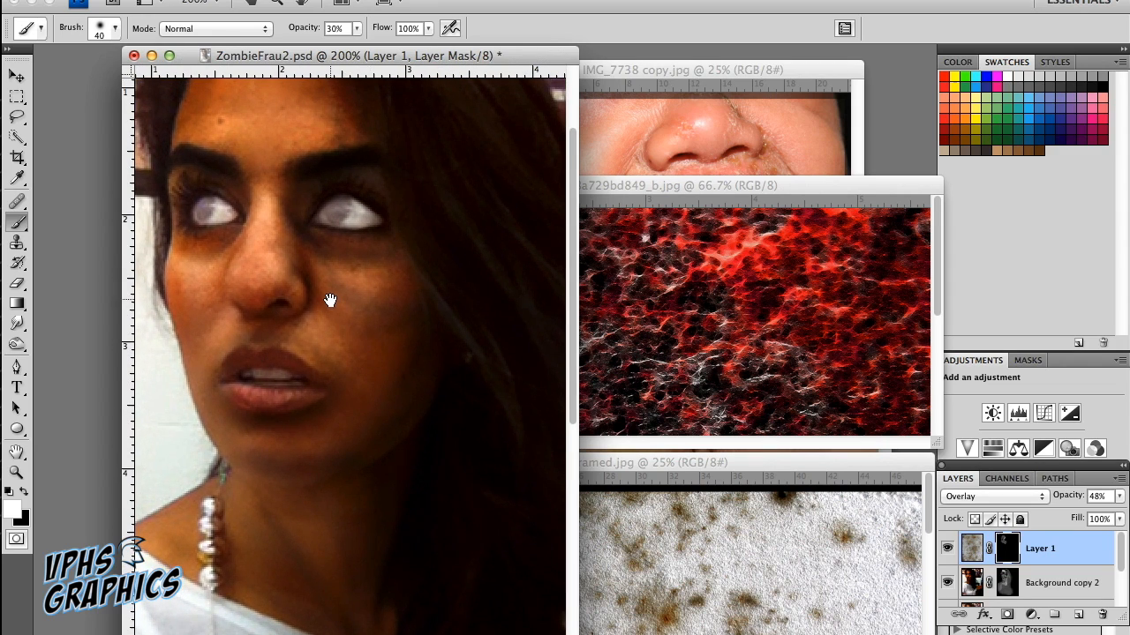
{"action": "left_click_drag", "start_coordinate": [329, 300], "coordinate": [346, 335]}
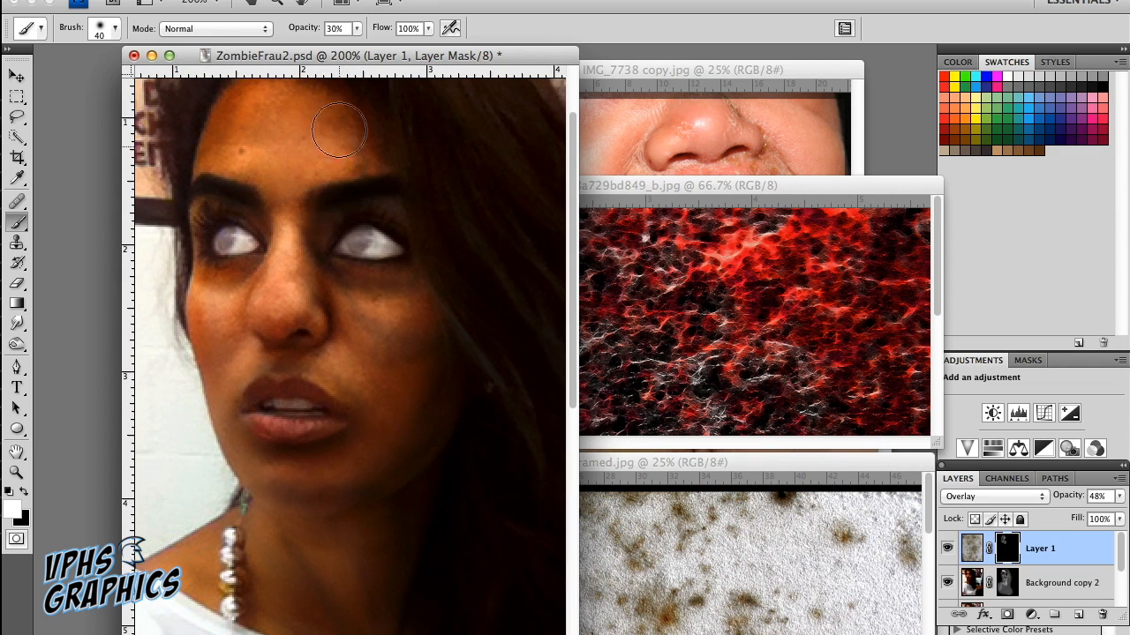
{"action": "mouse_move", "coordinate": [333, 263]}
{"action": "left_mouse_down"}
{"action": "mouse_move", "coordinate": [347, 144]}
{"action": "mouse_move", "coordinate": [339, 174]}
{"action": "mouse_move", "coordinate": [360, 128]}
{"action": "mouse_move", "coordinate": [318, 188]}
{"action": "mouse_move", "coordinate": [294, 279]}
{"action": "mouse_move", "coordinate": [267, 302]}
{"action": "mouse_move", "coordinate": [373, 292]}
{"action": "mouse_move", "coordinate": [402, 324]}
{"action": "mouse_move", "coordinate": [378, 303]}
{"action": "mouse_move", "coordinate": [392, 350]}
{"action": "mouse_move", "coordinate": [422, 333]}
{"action": "mouse_move", "coordinate": [340, 302]}
{"action": "mouse_move", "coordinate": [429, 369]}
{"action": "mouse_move", "coordinate": [406, 409]}
{"action": "mouse_move", "coordinate": [376, 372]}
{"action": "mouse_move", "coordinate": [355, 252]}
{"action": "left_mouse_up"}
{"action": "mouse_move", "coordinate": [353, 416]}
{"action": "left_mouse_down"}
{"action": "mouse_move", "coordinate": [310, 414]}
{"action": "mouse_move", "coordinate": [305, 437]}
{"action": "mouse_move", "coordinate": [263, 369]}
{"action": "mouse_move", "coordinate": [369, 363]}
{"action": "mouse_move", "coordinate": [289, 375]}
{"action": "mouse_move", "coordinate": [403, 301]}
{"action": "mouse_move", "coordinate": [349, 513]}
{"action": "mouse_move", "coordinate": [258, 481]}
{"action": "mouse_move", "coordinate": [375, 477]}
{"action": "mouse_move", "coordinate": [342, 420]}
{"action": "mouse_move", "coordinate": [404, 254]}
{"action": "mouse_move", "coordinate": [384, 264]}
{"action": "mouse_move", "coordinate": [374, 228]}
{"action": "mouse_move", "coordinate": [367, 282]}
{"action": "mouse_move", "coordinate": [297, 328]}
{"action": "mouse_move", "coordinate": [363, 314]}
{"action": "left_mouse_up"}
Paint white on the mask around the eyes, nose, cheeks and mouth at 50% opacity, using 40 px and 20 px brushes
{"action": "key", "text": "space"}
{"action": "mouse_move", "coordinate": [268, 313]}
{"action": "left_mouse_down"}
{"action": "mouse_move", "coordinate": [341, 338]}
{"action": "mouse_move", "coordinate": [334, 328]}
{"action": "mouse_move", "coordinate": [385, 335]}
{"action": "mouse_move", "coordinate": [361, 336]}
{"action": "mouse_move", "coordinate": [383, 315]}
{"action": "mouse_move", "coordinate": [277, 298]}
{"action": "mouse_move", "coordinate": [335, 221]}
{"action": "mouse_move", "coordinate": [312, 165]}
{"action": "mouse_move", "coordinate": [256, 181]}
{"action": "mouse_move", "coordinate": [291, 410]}
{"action": "left_mouse_up"}
{"action": "key", "text": "space"}
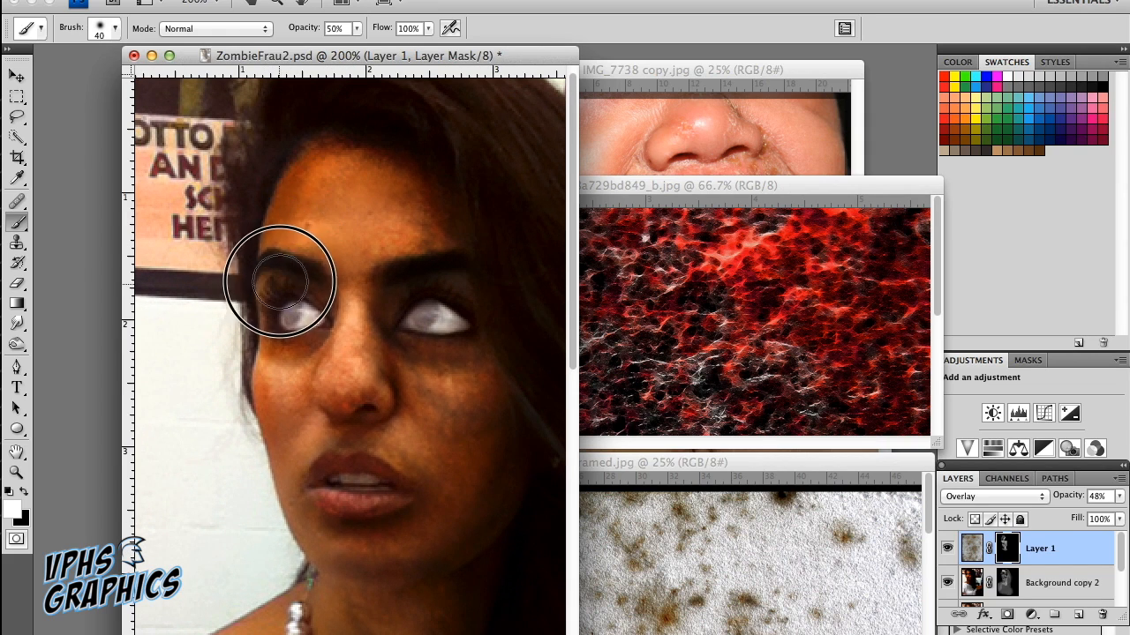
{"action": "mouse_move", "coordinate": [280, 282]}
{"action": "left_mouse_down"}
{"action": "mouse_move", "coordinate": [304, 191]}
{"action": "mouse_move", "coordinate": [338, 165]}
{"action": "mouse_move", "coordinate": [308, 172]}
{"action": "mouse_move", "coordinate": [279, 211]}
{"action": "mouse_move", "coordinate": [420, 180]}
{"action": "mouse_move", "coordinate": [403, 174]}
{"action": "mouse_move", "coordinate": [402, 191]}
{"action": "mouse_move", "coordinate": [411, 234]}
{"action": "mouse_move", "coordinate": [426, 233]}
{"action": "mouse_move", "coordinate": [422, 187]}
{"action": "mouse_move", "coordinate": [416, 241]}
{"action": "mouse_move", "coordinate": [398, 257]}
{"action": "mouse_move", "coordinate": [406, 241]}
{"action": "mouse_move", "coordinate": [477, 297]}
{"action": "mouse_move", "coordinate": [407, 280]}
{"action": "mouse_move", "coordinate": [386, 304]}
{"action": "mouse_move", "coordinate": [486, 359]}
{"action": "mouse_move", "coordinate": [503, 386]}
{"action": "mouse_move", "coordinate": [491, 402]}
{"action": "mouse_move", "coordinate": [428, 395]}
{"action": "mouse_move", "coordinate": [492, 402]}
{"action": "mouse_move", "coordinate": [439, 411]}
{"action": "mouse_move", "coordinate": [417, 443]}
{"action": "mouse_move", "coordinate": [391, 402]}
{"action": "mouse_move", "coordinate": [390, 413]}
{"action": "mouse_move", "coordinate": [388, 386]}
{"action": "mouse_move", "coordinate": [315, 404]}
{"action": "mouse_move", "coordinate": [361, 401]}
{"action": "left_mouse_up"}
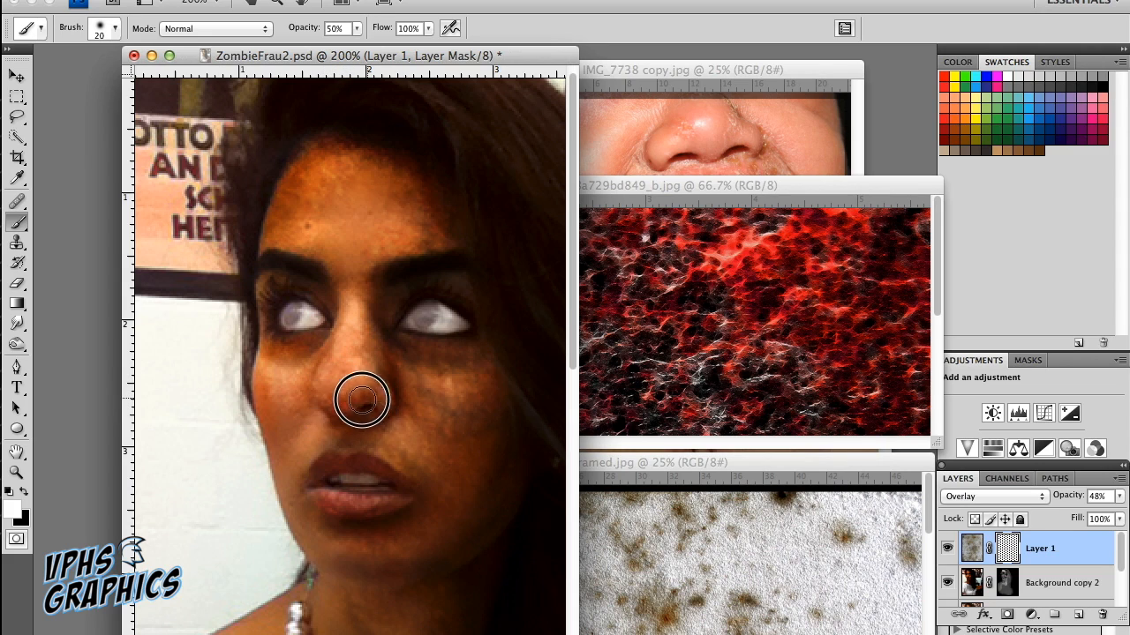
{"action": "mouse_move", "coordinate": [427, 336]}
{"action": "left_mouse_down"}
{"action": "mouse_move", "coordinate": [392, 319]}
{"action": "mouse_move", "coordinate": [304, 325]}
{"action": "left_mouse_up"}
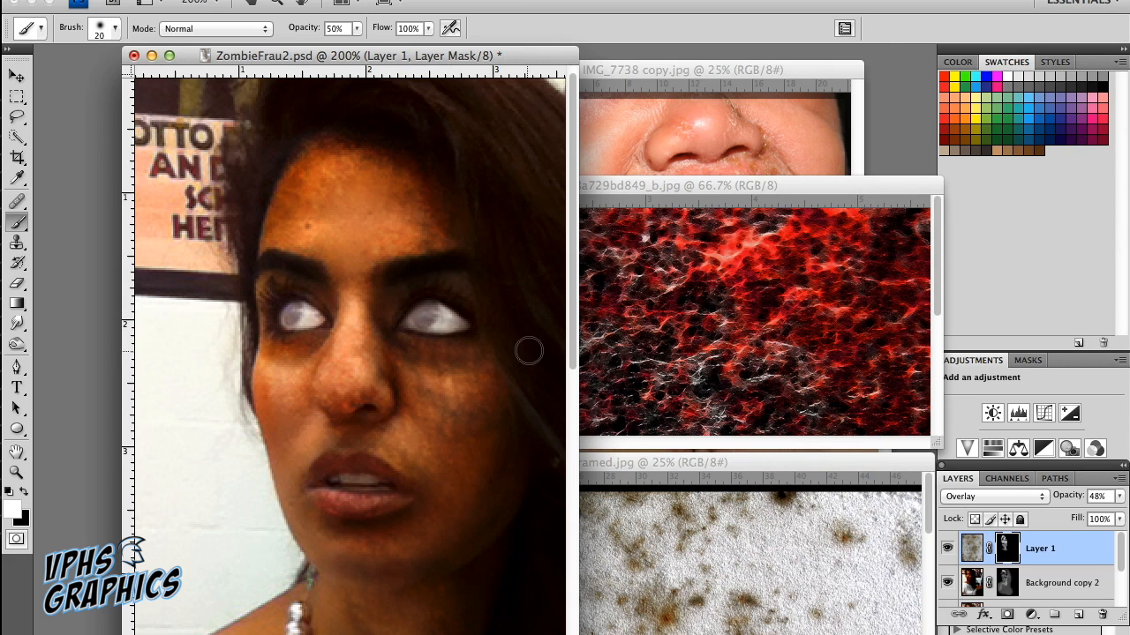
{"action": "mouse_move", "coordinate": [477, 367]}
{"action": "left_mouse_down"}
{"action": "mouse_move", "coordinate": [368, 257]}
{"action": "mouse_move", "coordinate": [430, 232]}
{"action": "left_mouse_up"}
{"action": "mouse_move", "coordinate": [339, 320]}
{"action": "left_mouse_down"}
{"action": "mouse_move", "coordinate": [245, 312]}
{"action": "mouse_move", "coordinate": [252, 295]}
{"action": "mouse_move", "coordinate": [246, 302]}
{"action": "mouse_move", "coordinate": [223, 347]}
{"action": "mouse_move", "coordinate": [275, 399]}
{"action": "left_mouse_up"}
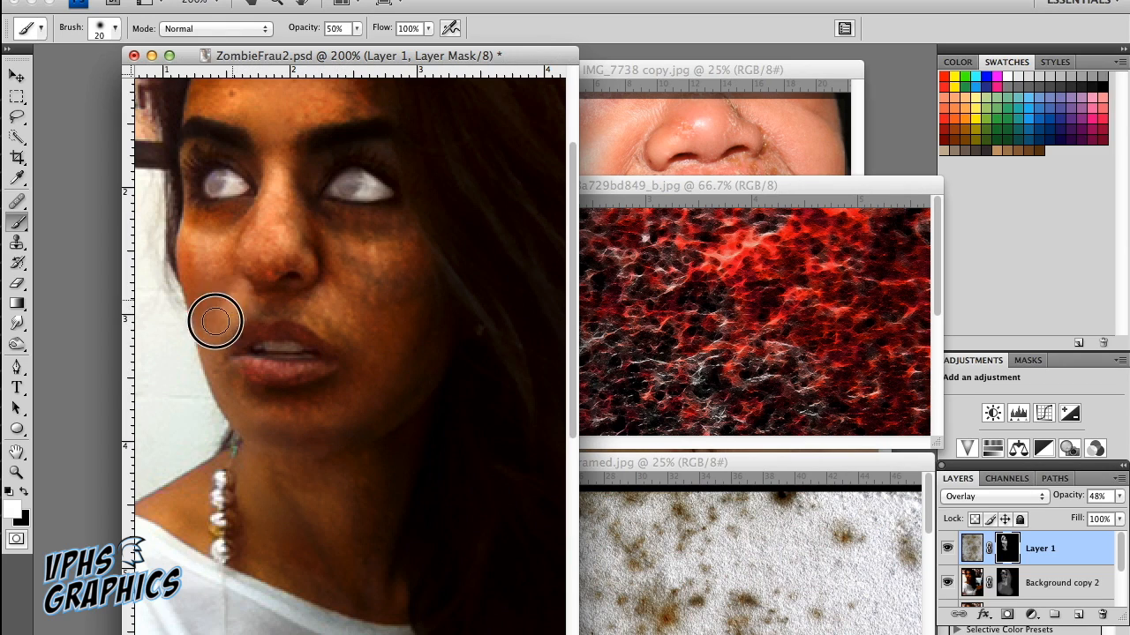
{"action": "key", "text": "bracketright"}
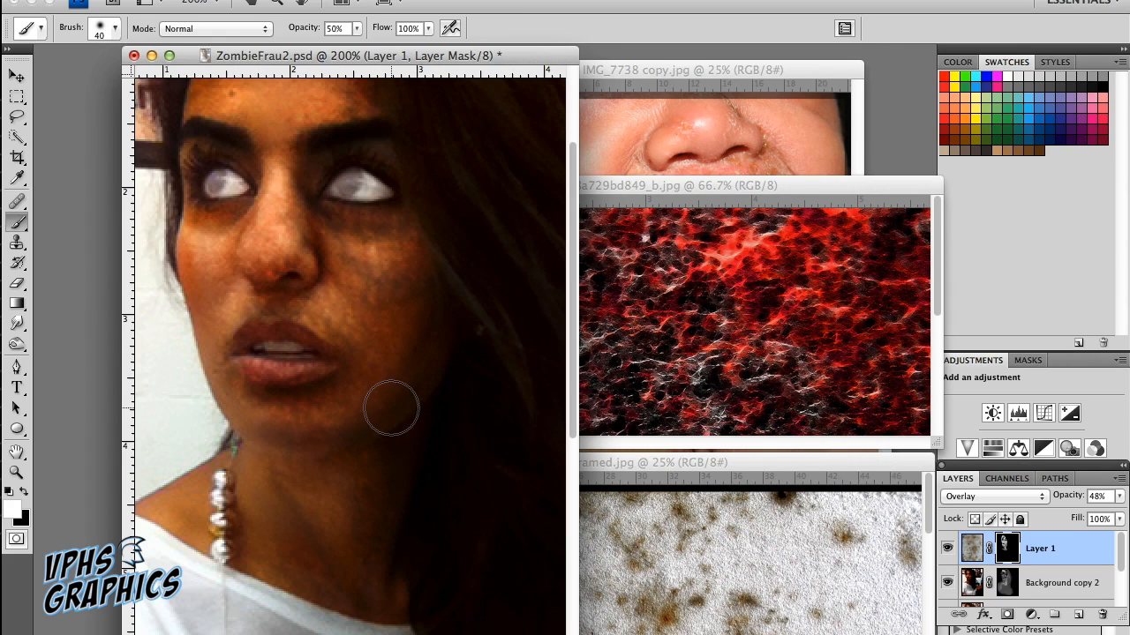
Paint black on the mask with the 40 px brush to soften the rust texture between the cheek and brow
{"action": "key", "text": "ctrl+minus"}
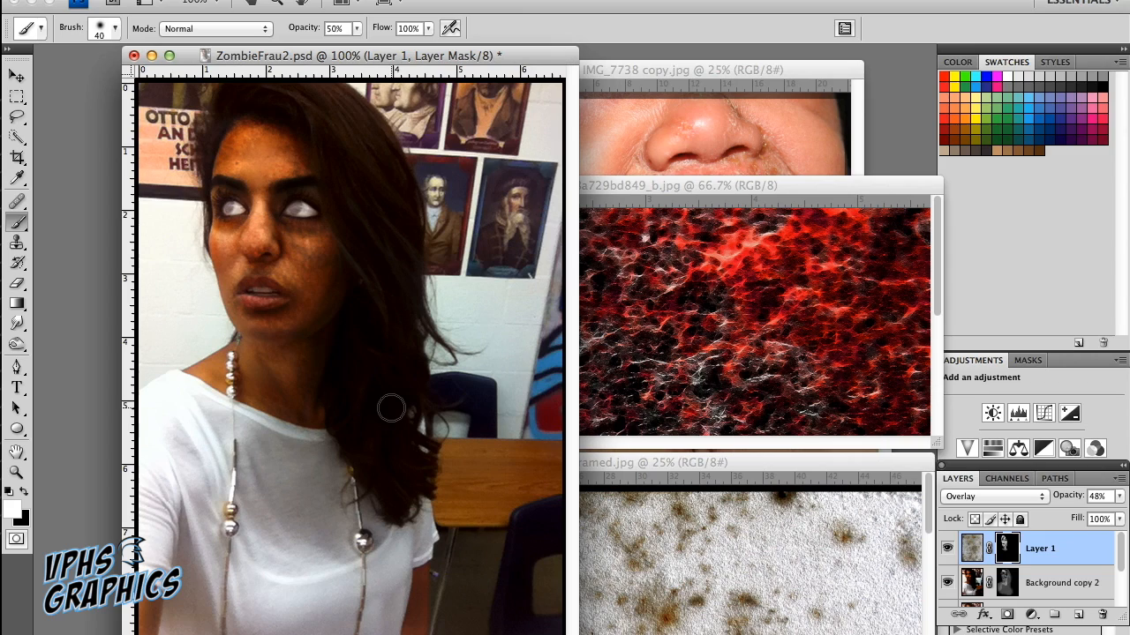
{"action": "key", "text": "x"}
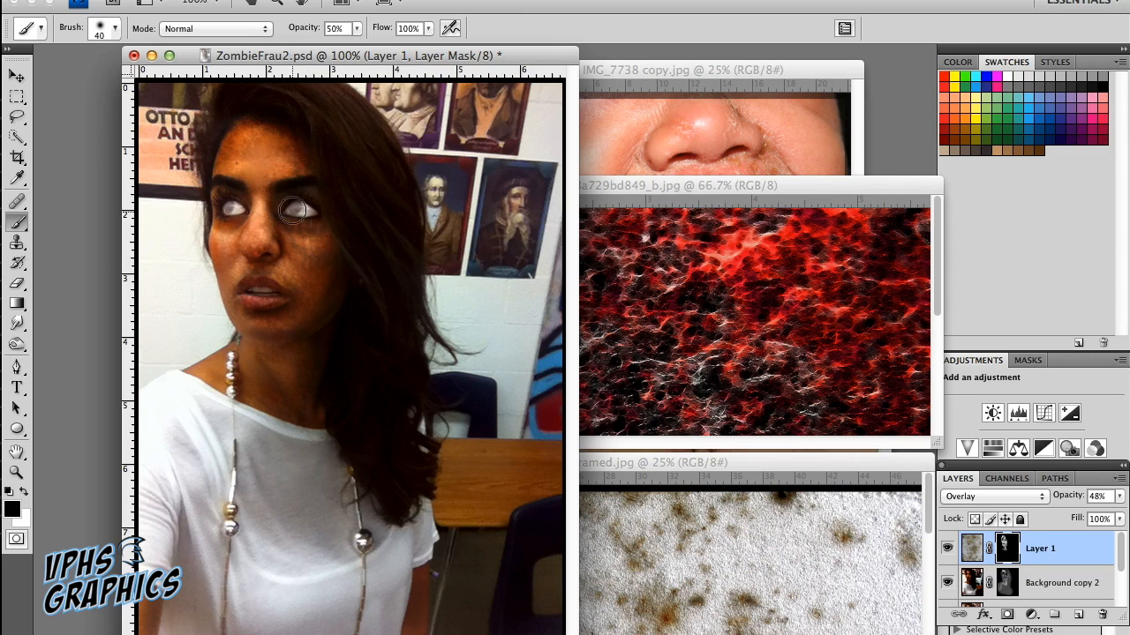
{"action": "mouse_move", "coordinate": [301, 258]}
{"action": "left_mouse_down"}
{"action": "mouse_move", "coordinate": [303, 234]}
{"action": "mouse_move", "coordinate": [306, 248]}
{"action": "mouse_move", "coordinate": [269, 225]}
{"action": "mouse_move", "coordinate": [252, 146]}
{"action": "mouse_move", "coordinate": [266, 156]}
{"action": "mouse_move", "coordinate": [242, 150]}
{"action": "mouse_move", "coordinate": [259, 139]}
{"action": "mouse_move", "coordinate": [289, 190]}
{"action": "mouse_move", "coordinate": [229, 265]}
{"action": "mouse_move", "coordinate": [252, 245]}
{"action": "mouse_move", "coordinate": [263, 180]}
{"action": "left_mouse_up"}
Copy the whole IMG_7738 copy.jpg image into ZombieFrau2.psd as a new layer above the rust texture
{"action": "left_click", "coordinate": [660, 356]}
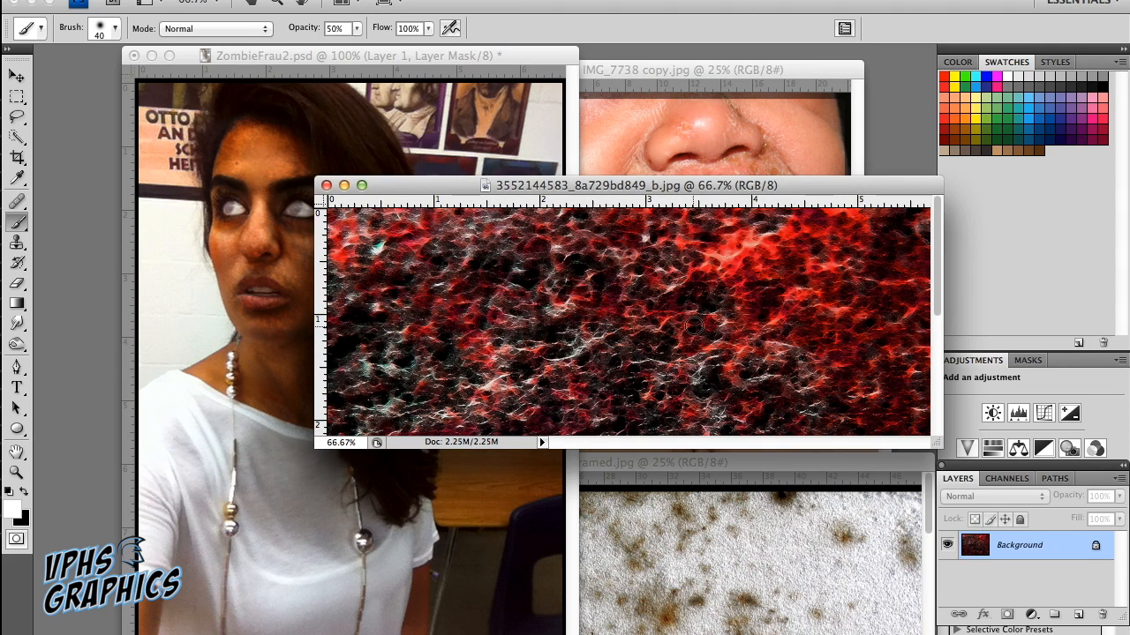
{"action": "left_click", "coordinate": [776, 94]}
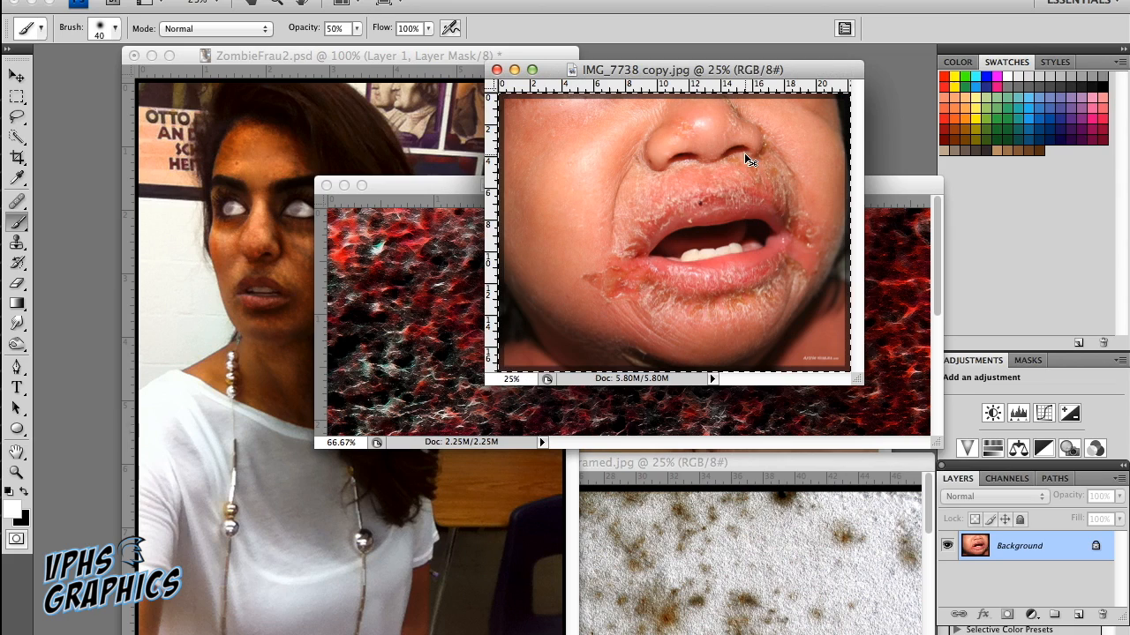
{"action": "left_click", "coordinate": [329, 152]}
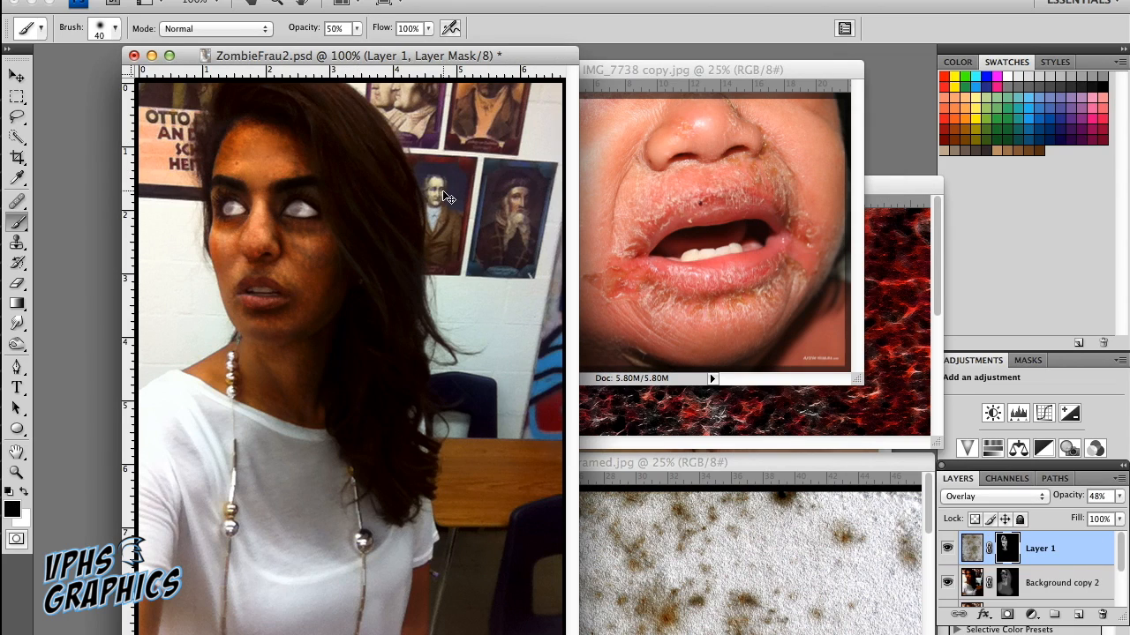
{"action": "key", "text": "super+v"}
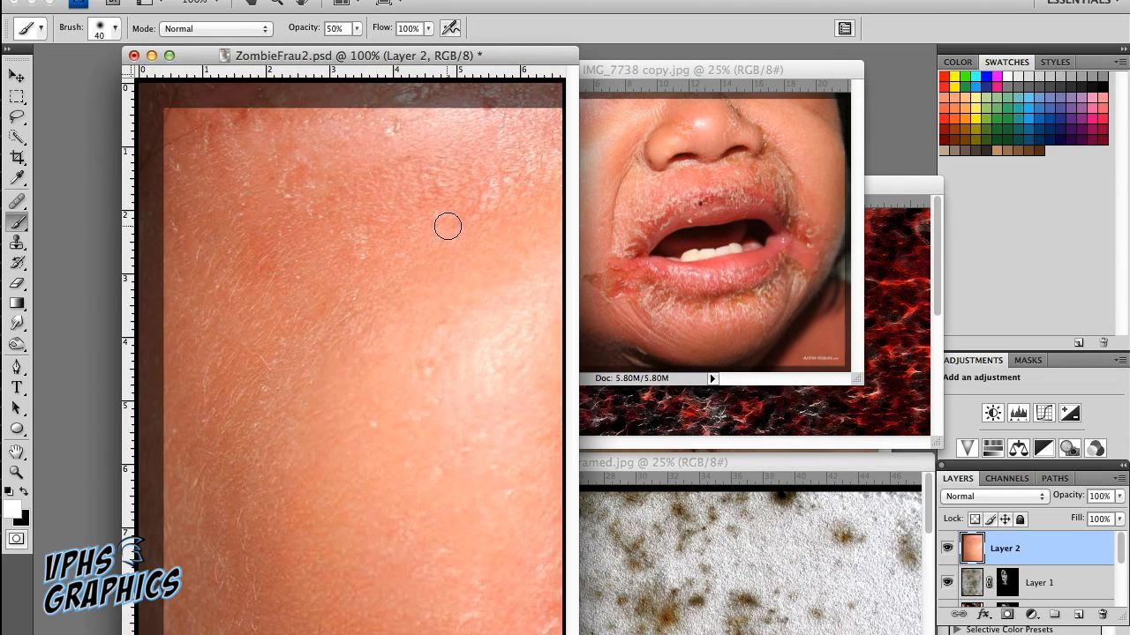
Scale the pasted mouth image proportionally to 17.6% and place it over the woman's lower face
{"action": "key", "text": "super+minus"}
{"action": "key", "text": "super+minus"}
{"action": "key", "text": "super+minus"}
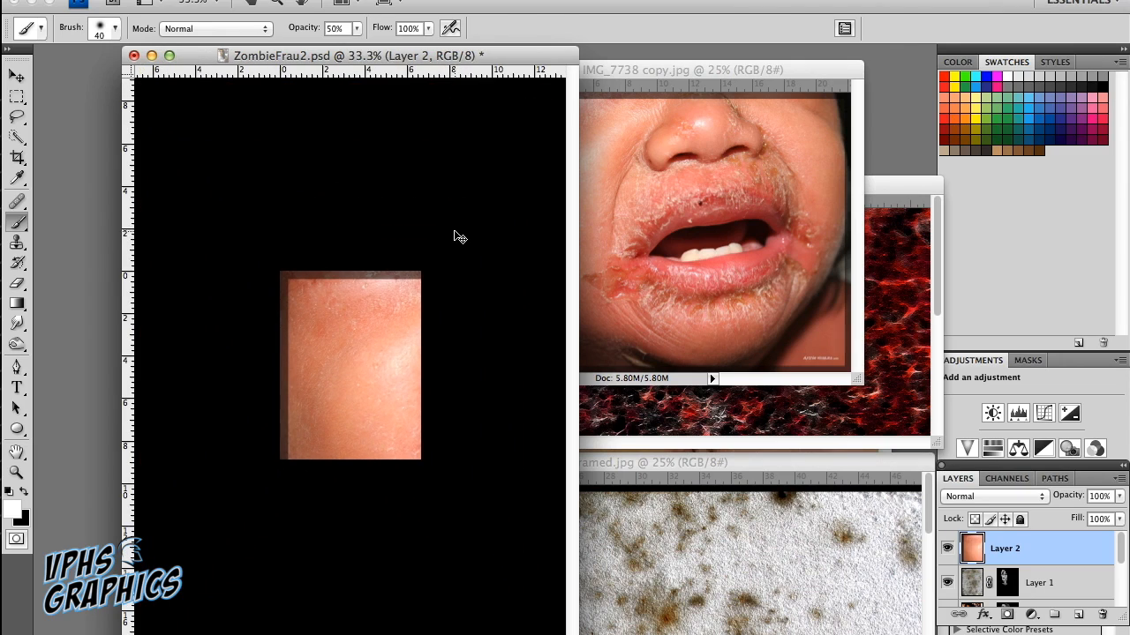
{"action": "key", "text": "super+t"}
{"action": "left_click_drag", "start_coordinate": [280, 271], "coordinate": [303, 324]}
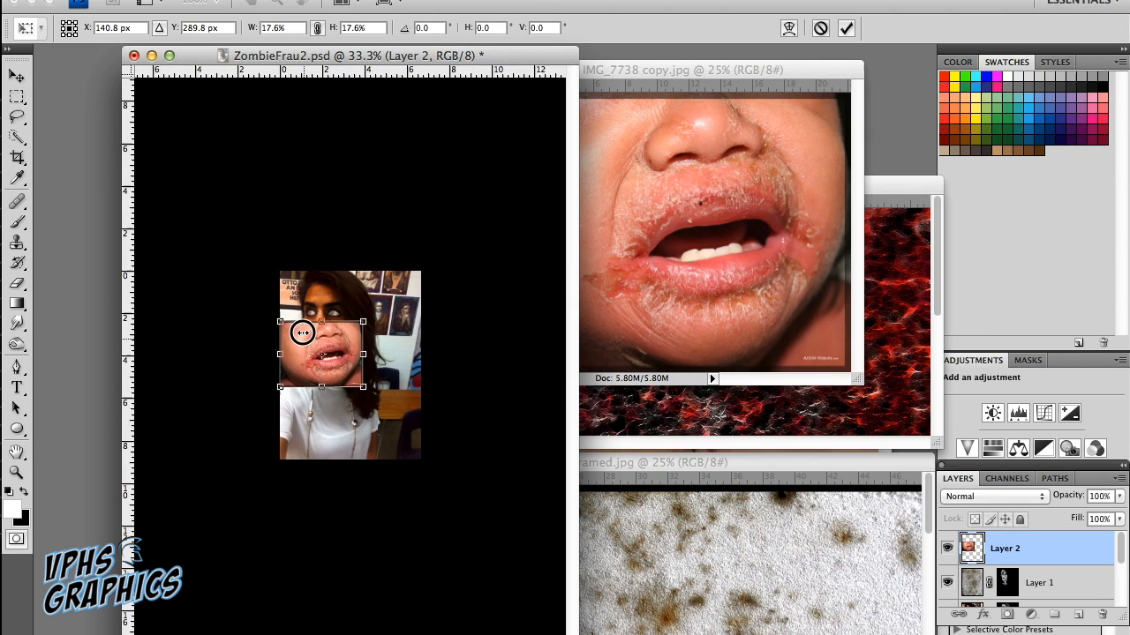
{"action": "key", "text": "super+plus"}
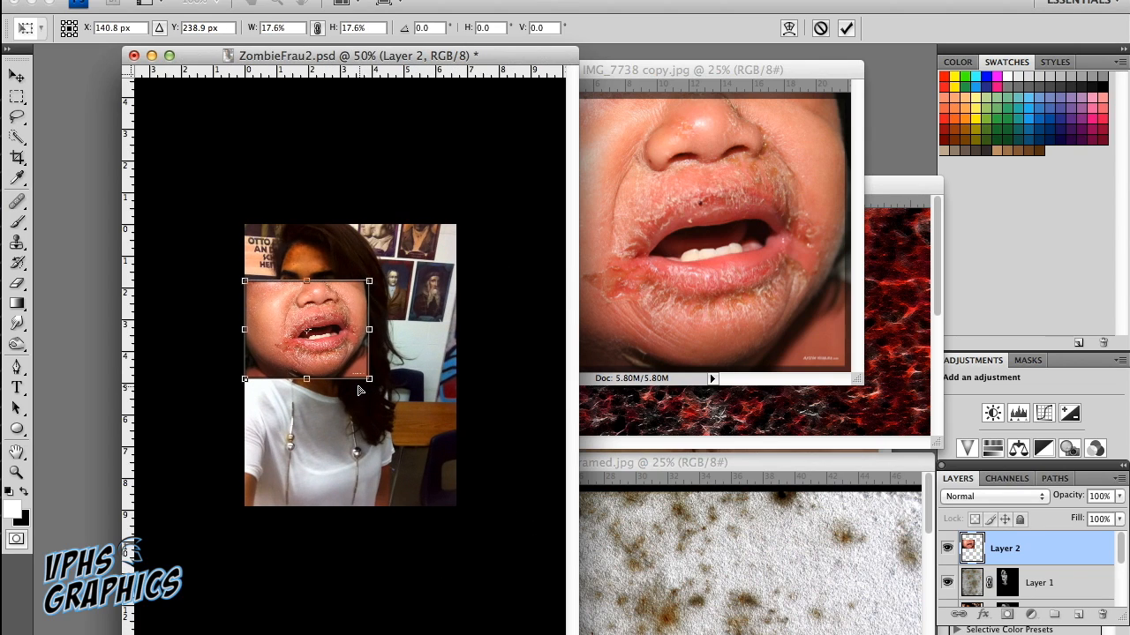
{"action": "key", "text": "super+0"}
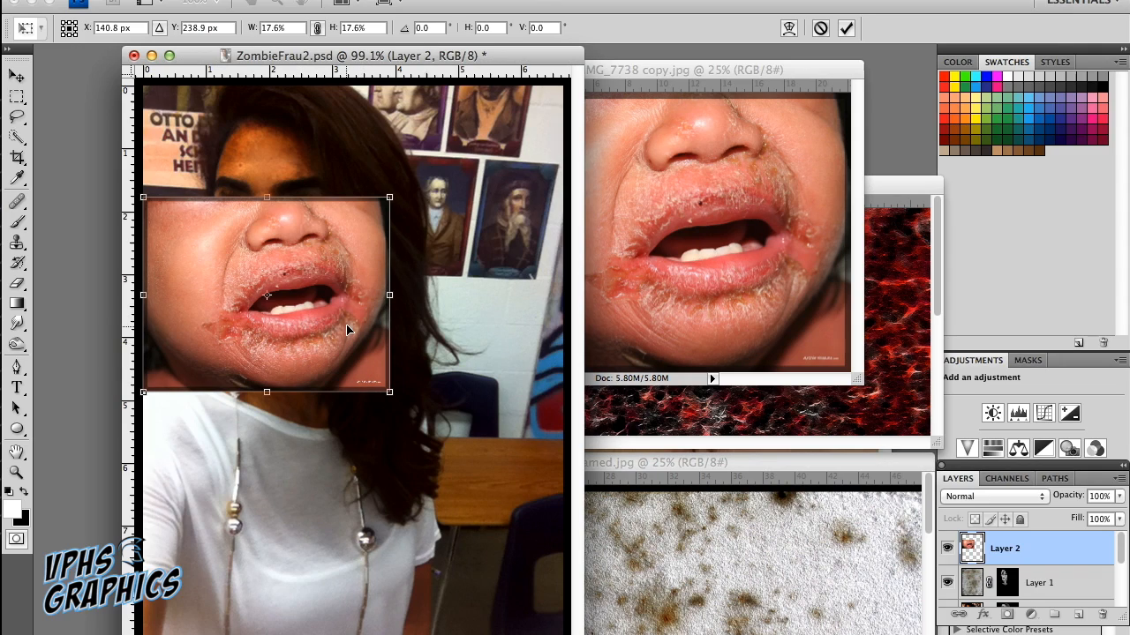
Flip the mouth image horizontally, scale it to 11.8% and position it over the woman's mouth
{"action": "right_click", "coordinate": [370, 254]}
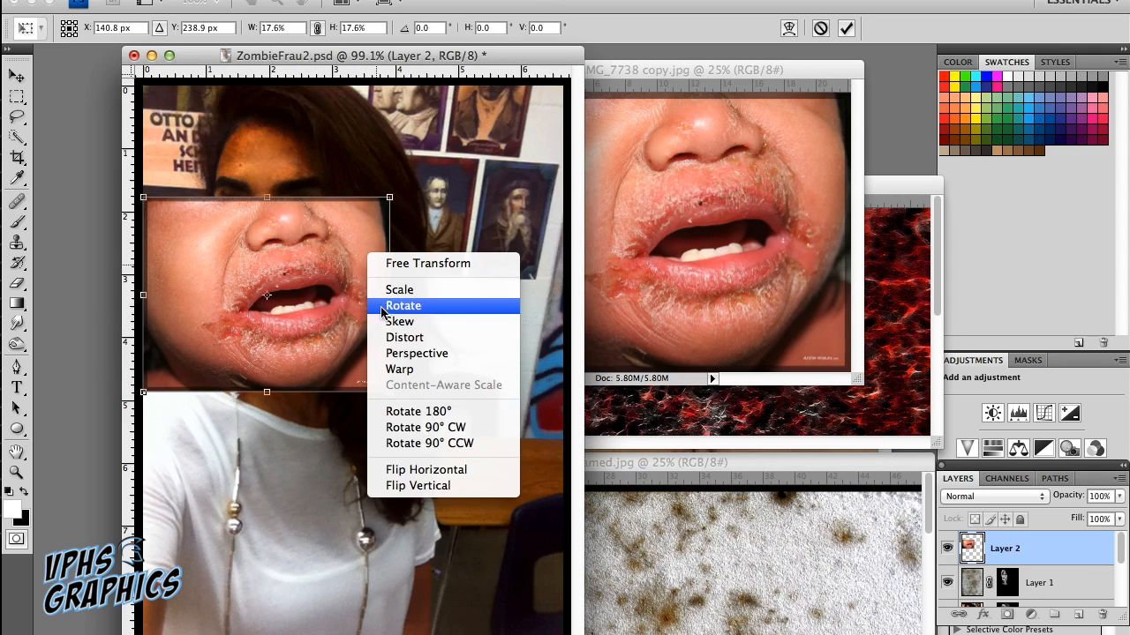
{"action": "left_click", "coordinate": [417, 464]}
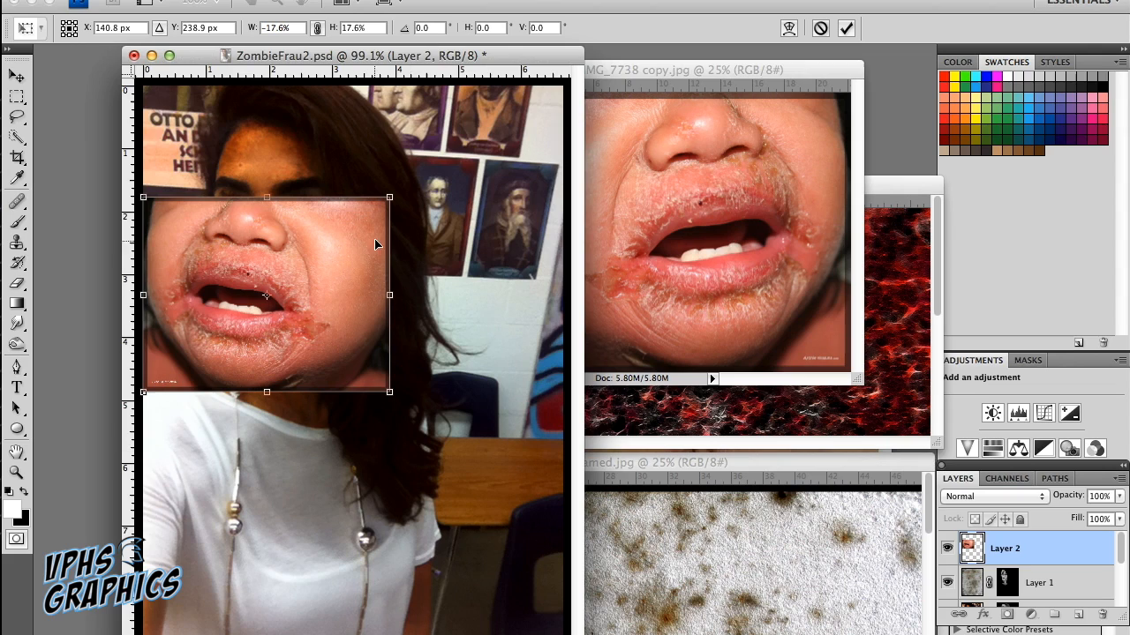
{"action": "left_click_drag", "start_coordinate": [368, 250], "coordinate": [381, 278]}
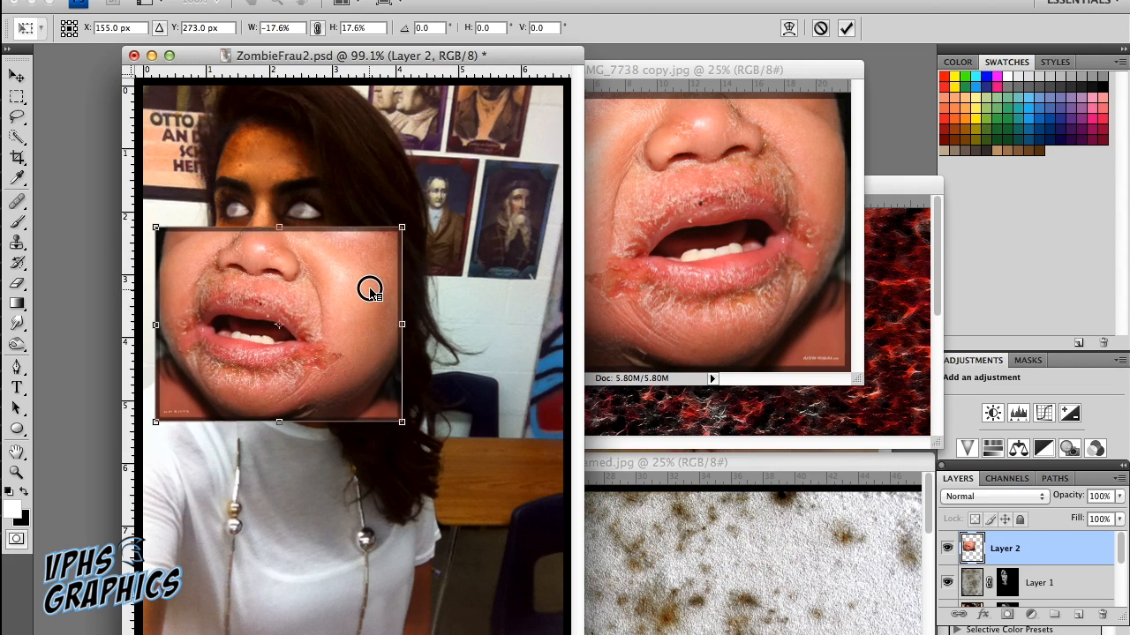
{"action": "left_click_drag", "start_coordinate": [406, 225], "coordinate": [362, 257]}
{"action": "left_click_drag", "start_coordinate": [342, 313], "coordinate": [335, 281]}
{"action": "key", "text": "Return"}
Lower the mouth image layer's opacity to 43%
{"action": "key", "text": "b"}
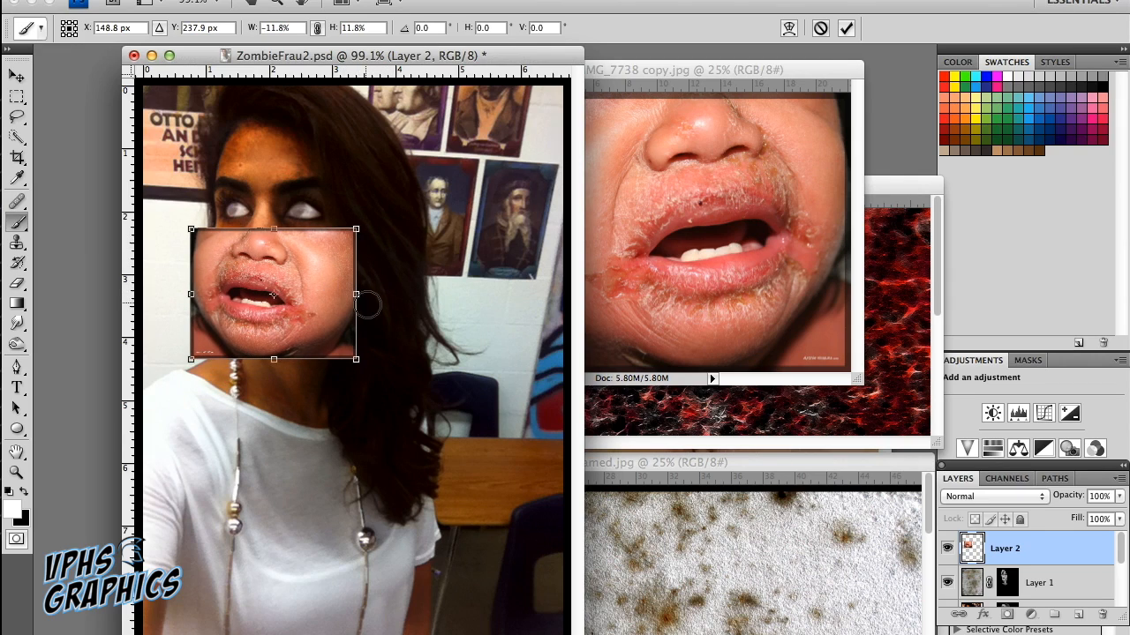
{"action": "left_click", "coordinate": [1118, 496]}
{"action": "left_click_drag", "start_coordinate": [1114, 514], "coordinate": [1063, 513]}
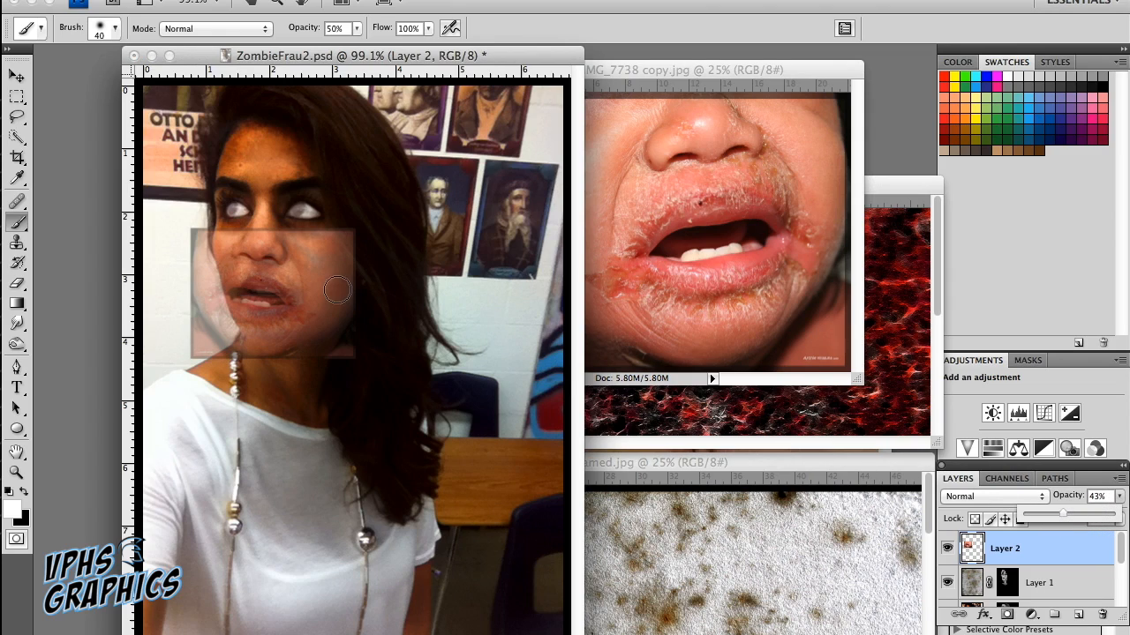
Scale the mouth image layer down to 84.5%, rotate it -4° and reposition it over the woman's mouth
{"action": "key", "text": "v"}
{"action": "left_click_drag", "start_coordinate": [321, 295], "coordinate": [334, 293]}
{"action": "key", "text": "ctrl+t"}
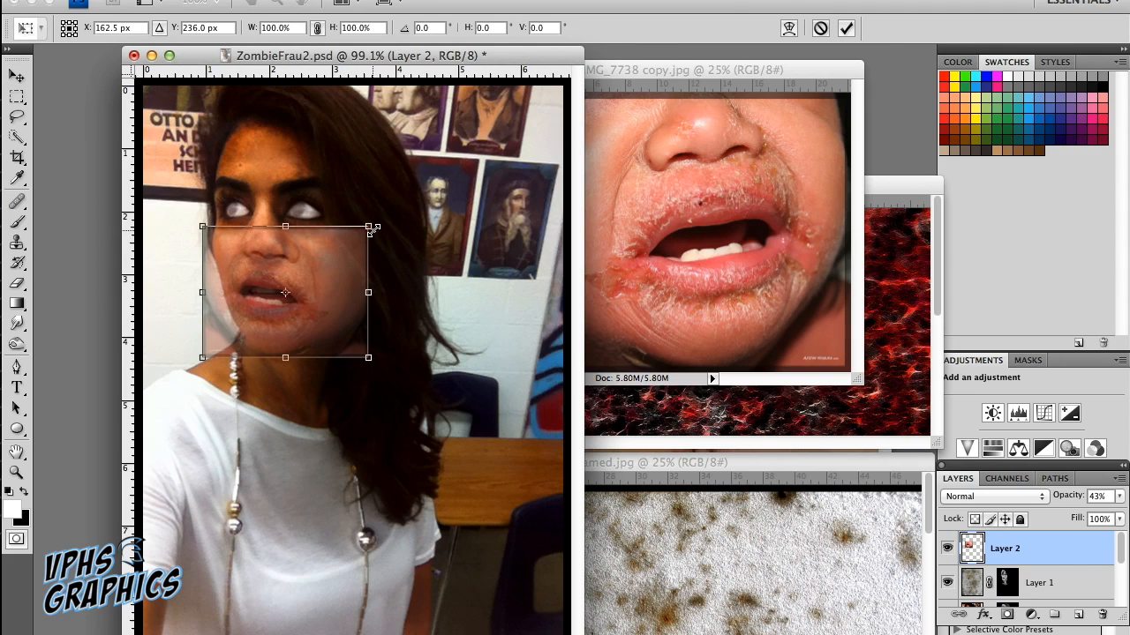
{"action": "left_click_drag", "start_coordinate": [368, 227], "coordinate": [355, 238]}
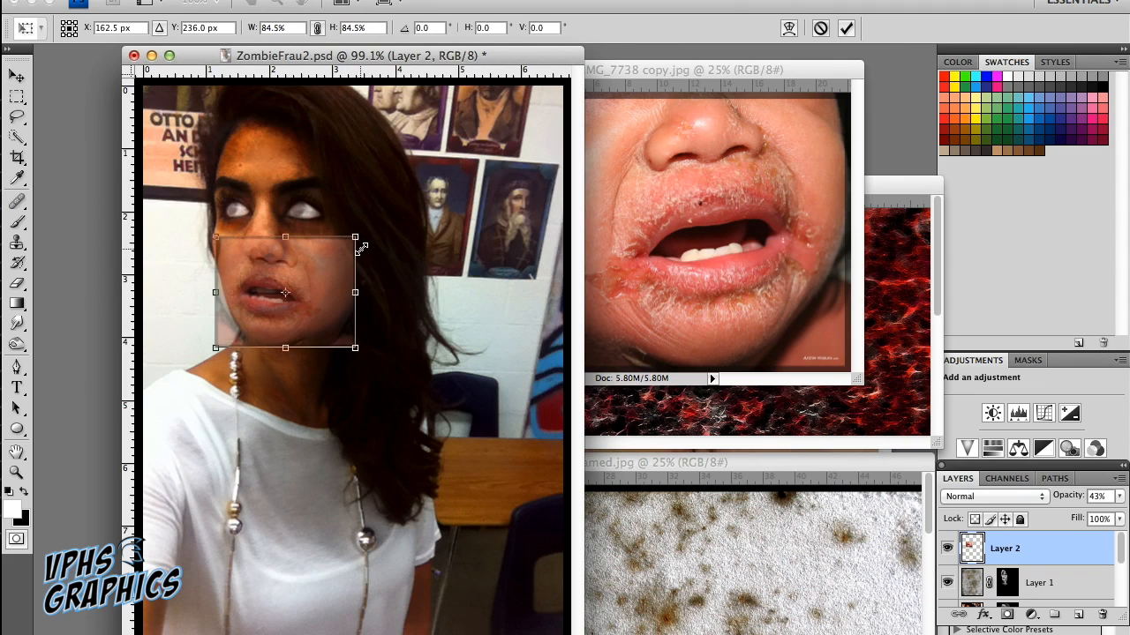
{"action": "left_click_drag", "start_coordinate": [334, 283], "coordinate": [322, 286]}
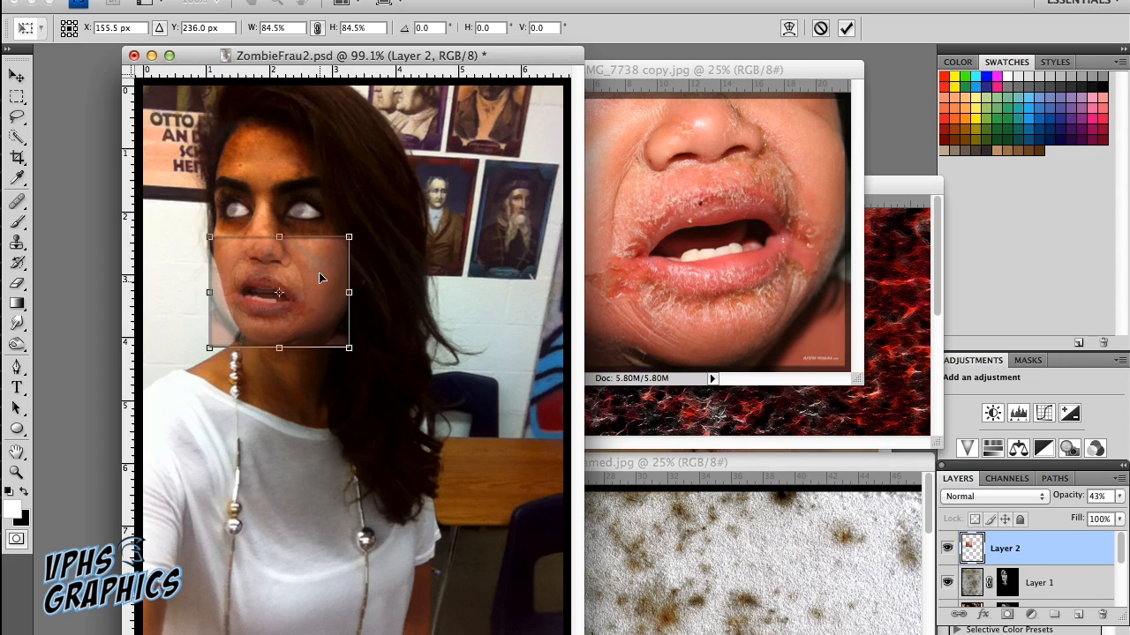
{"action": "left_click_drag", "start_coordinate": [365, 231], "coordinate": [355, 222]}
{"action": "left_click_drag", "start_coordinate": [322, 297], "coordinate": [320, 289]}
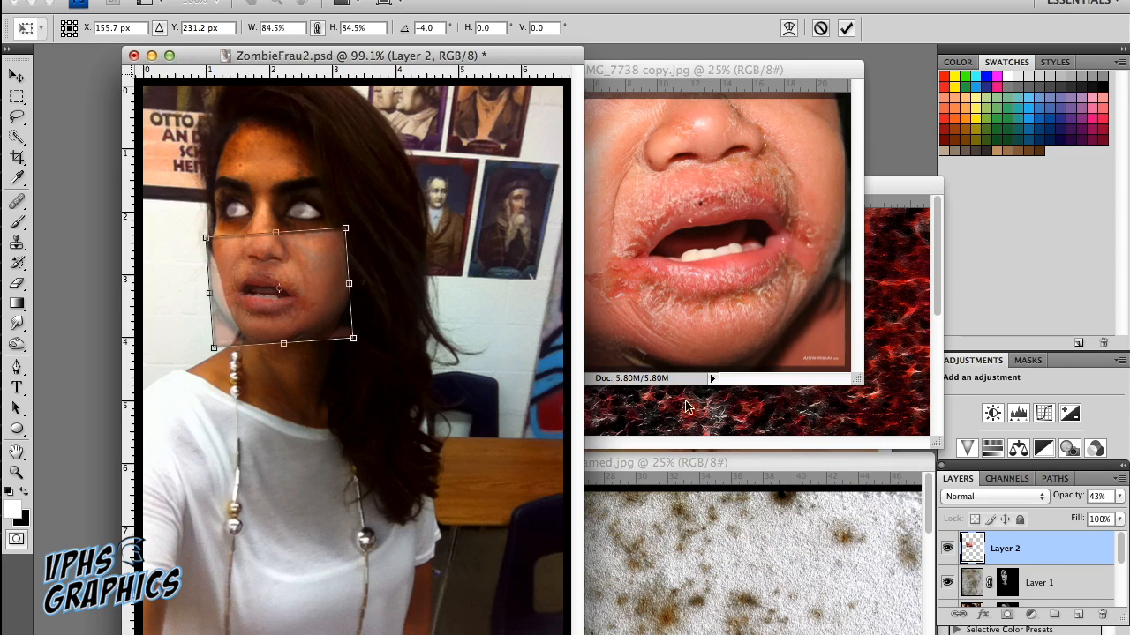
{"action": "key", "text": "Return"}
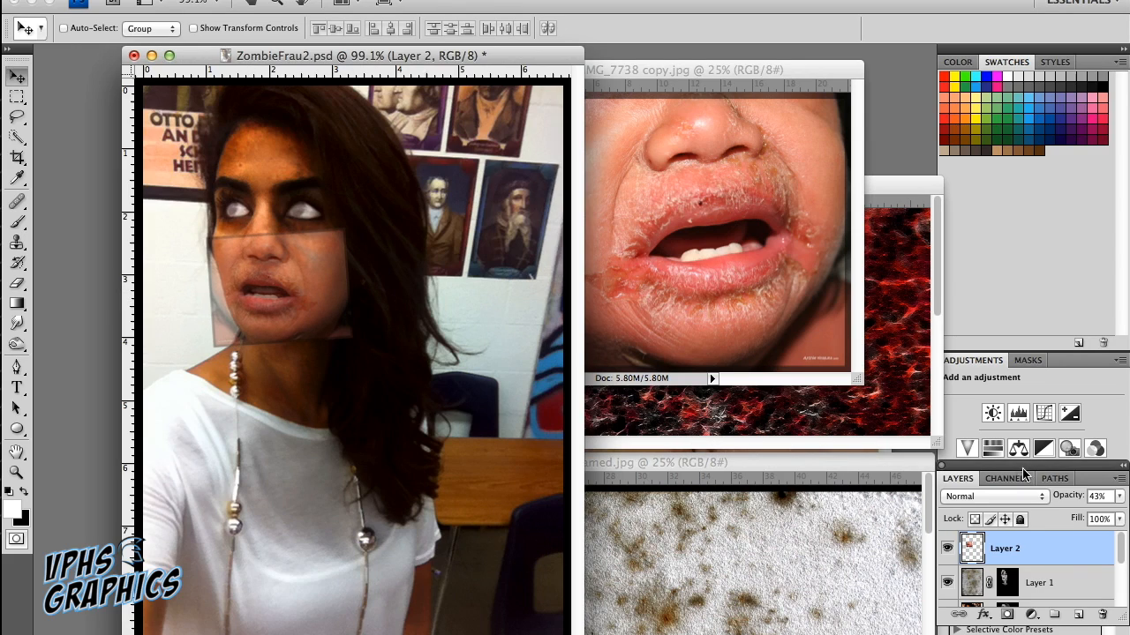
Raise the mouth layer's opacity to 100% and try the Multiply, Color Burn and Lighten blend modes on it
{"action": "left_click", "coordinate": [1120, 496]}
{"action": "left_click_drag", "start_coordinate": [1068, 516], "coordinate": [1116, 519]}
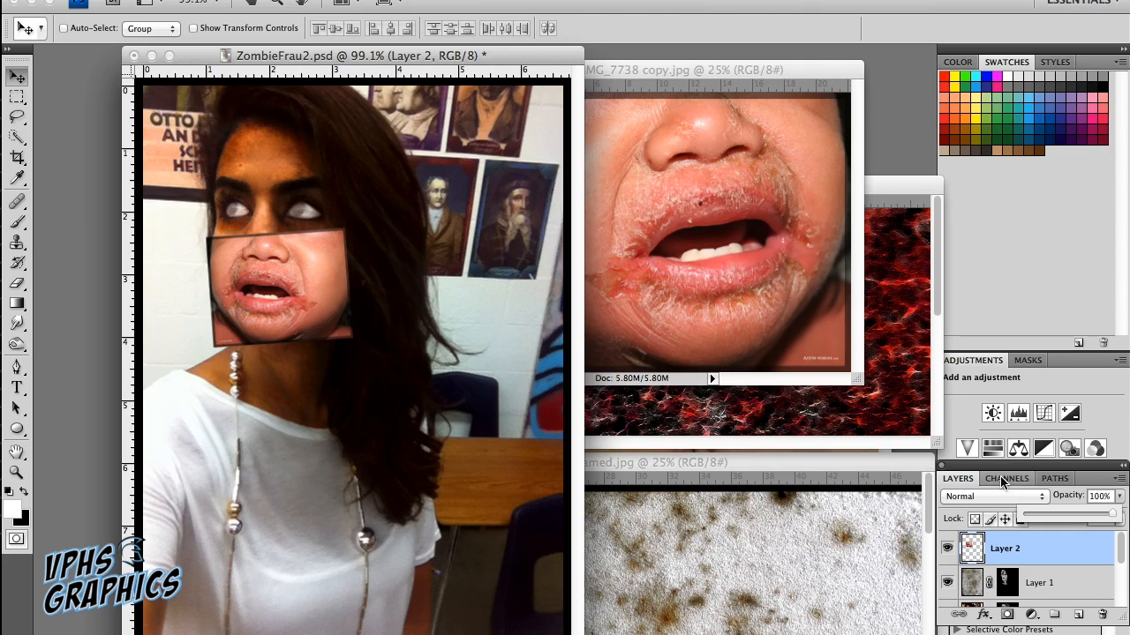
{"action": "left_click", "coordinate": [1011, 497]}
{"action": "left_click", "coordinate": [981, 532]}
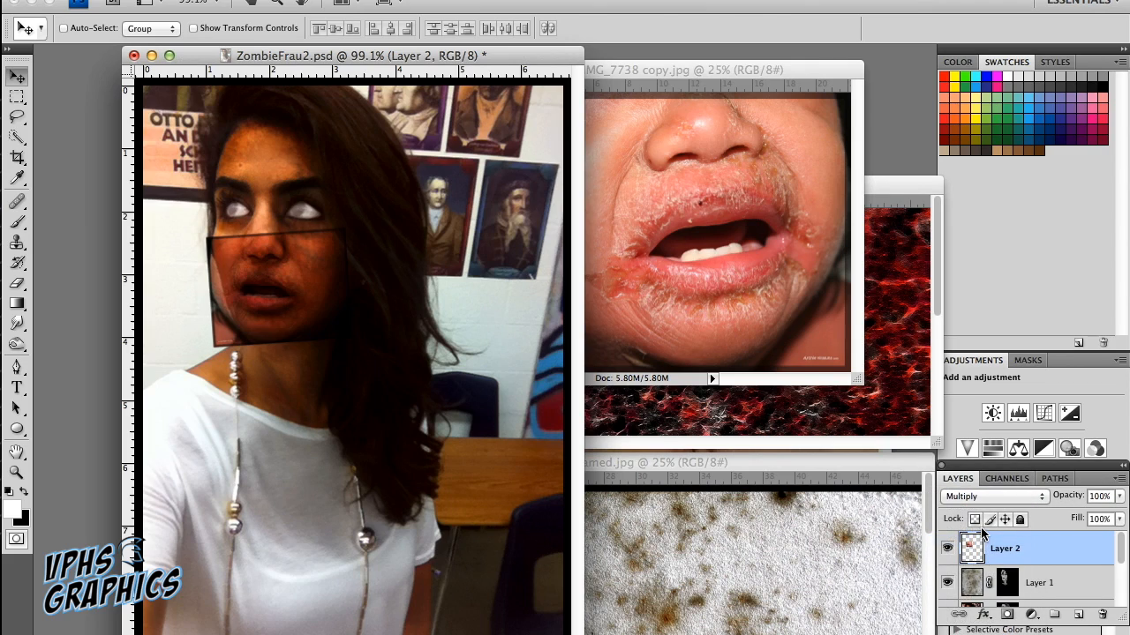
{"action": "left_click", "coordinate": [1021, 496]}
{"action": "left_click", "coordinate": [997, 506]}
{"action": "left_click", "coordinate": [1024, 496]}
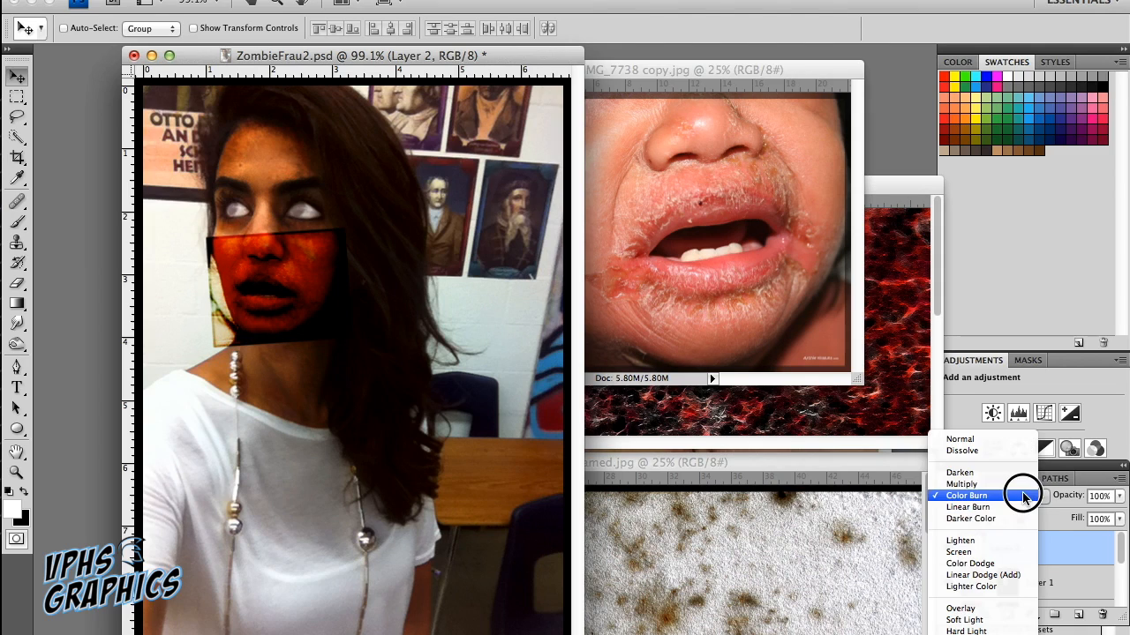
{"action": "left_click", "coordinate": [982, 540]}
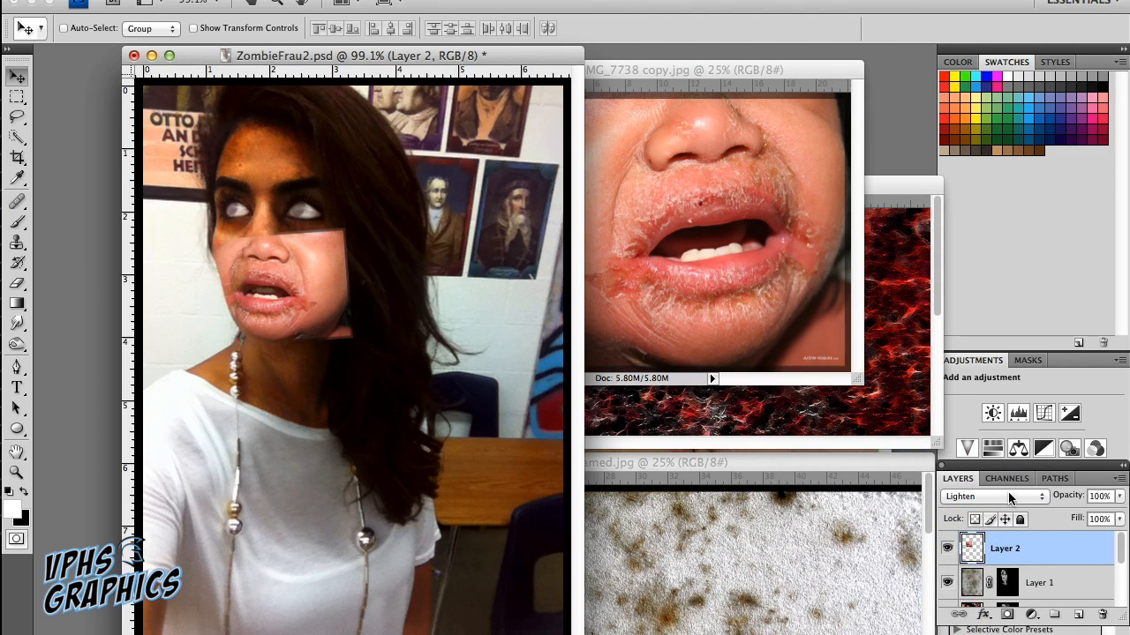
Try the Screen blend mode on the mouth layer, and switch it to Overlay at 69% opacity
{"action": "left_click", "coordinate": [1009, 492]}
{"action": "left_click", "coordinate": [999, 512]}
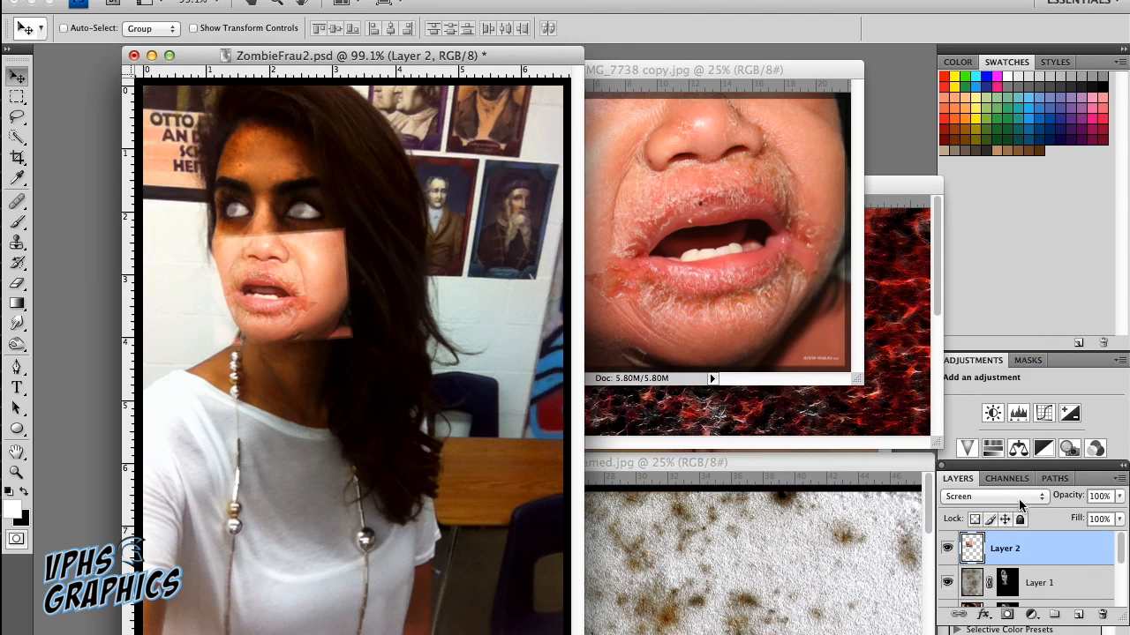
{"action": "left_click", "coordinate": [1024, 496]}
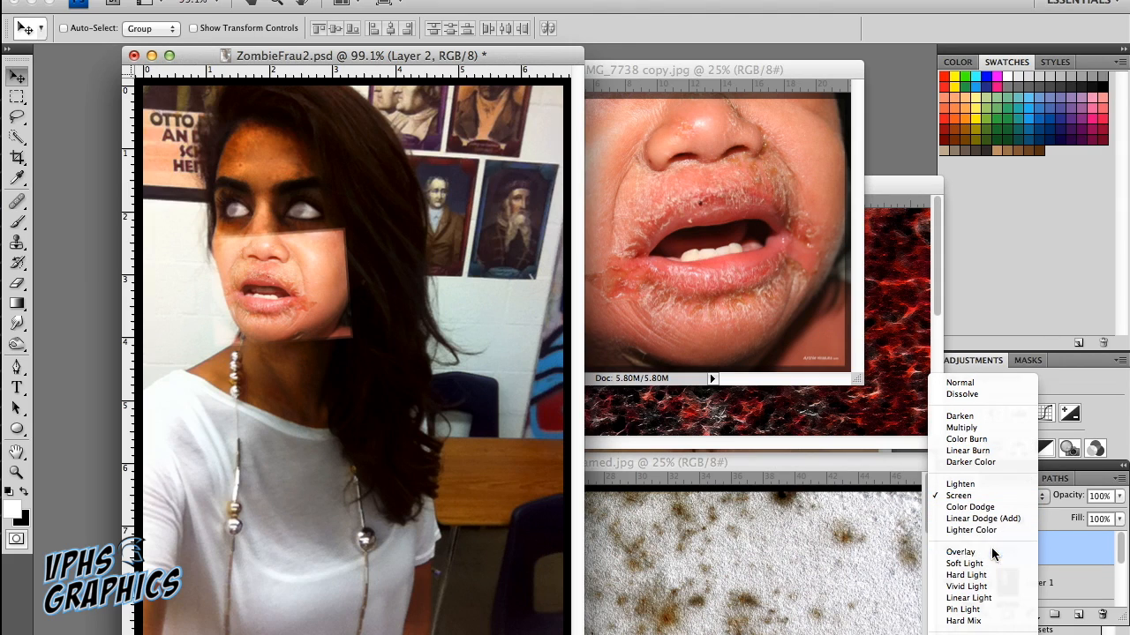
{"action": "left_click", "coordinate": [992, 546]}
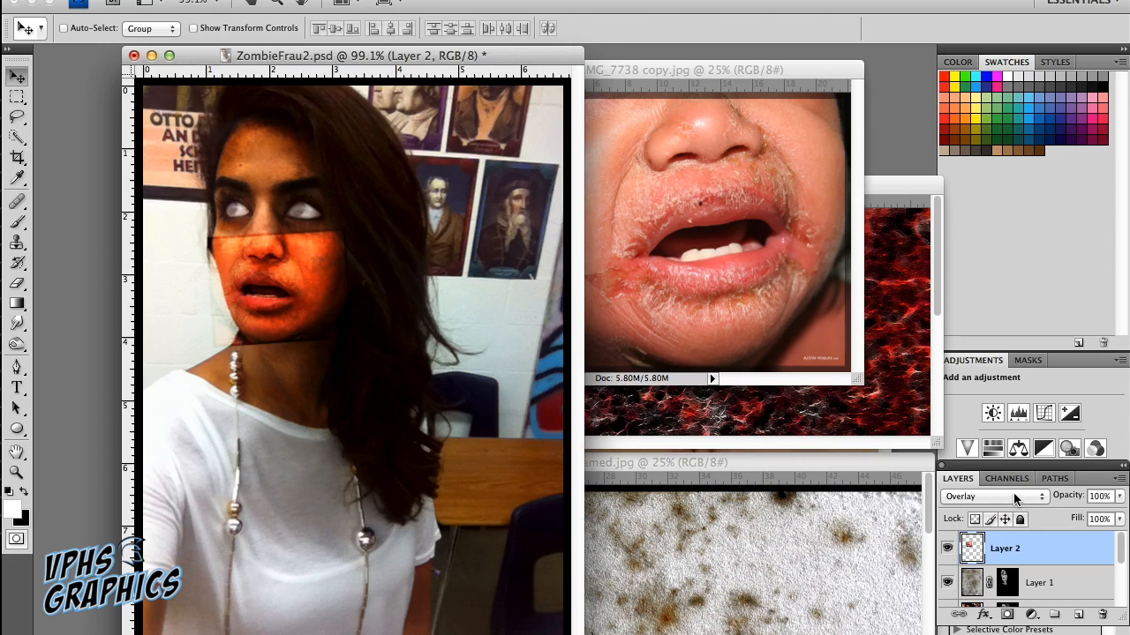
{"action": "left_click", "coordinate": [1120, 499]}
{"action": "left_click_drag", "start_coordinate": [1112, 512], "coordinate": [1088, 518]}
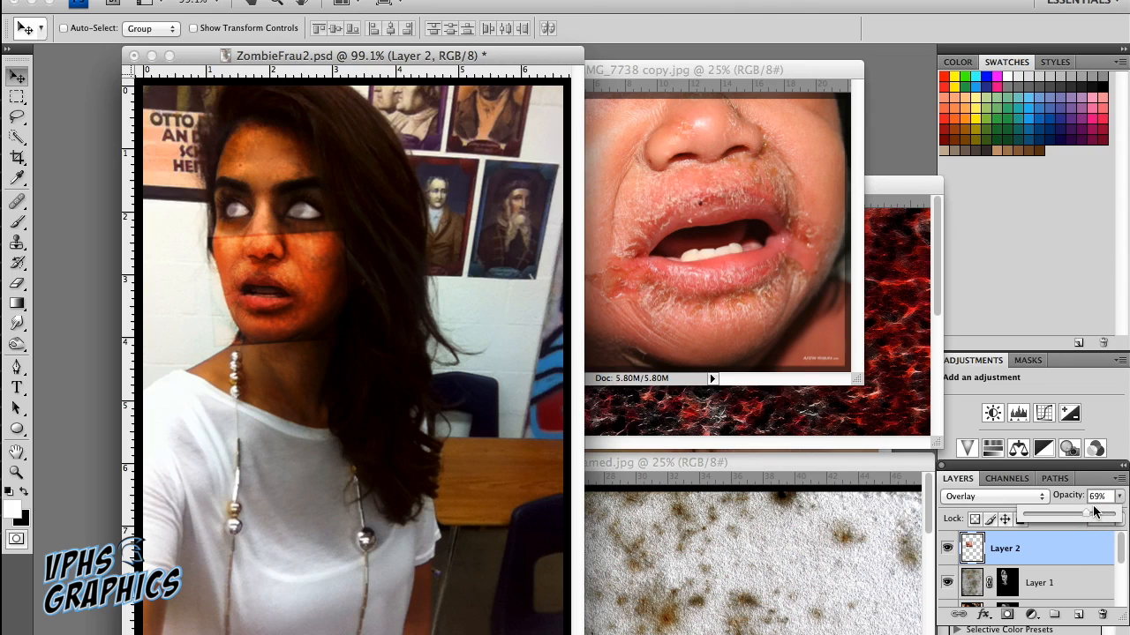
Add a layer mask that hides all of the mouth layer and try brushing over the mouth area on it
{"action": "left_click", "coordinate": [269, 2]}
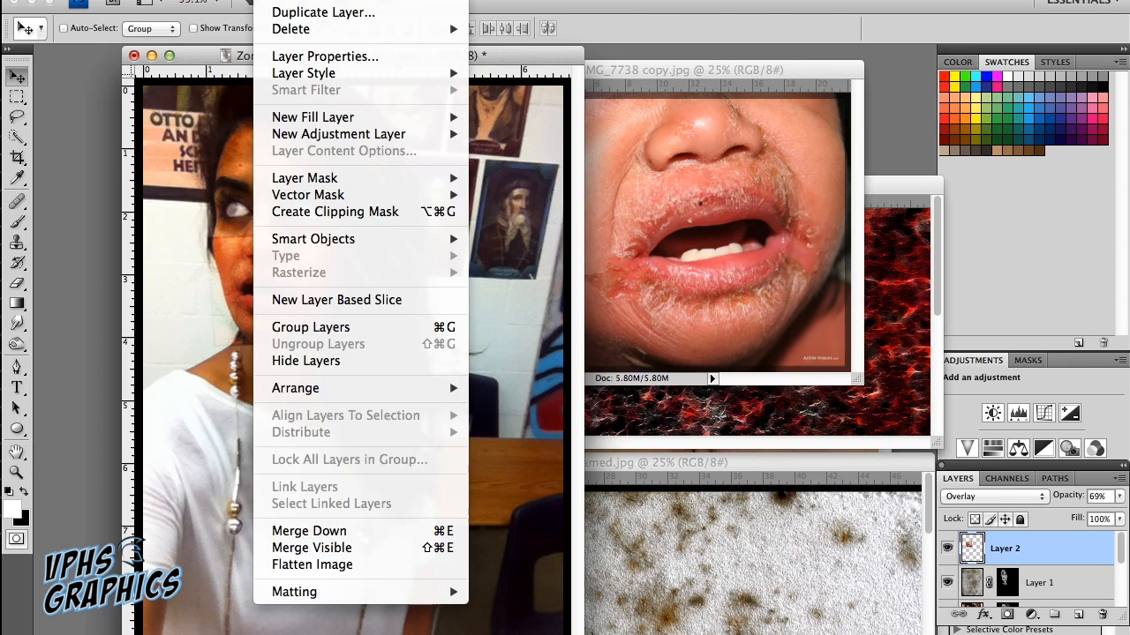
{"action": "mouse_move", "coordinate": [394, 178]}
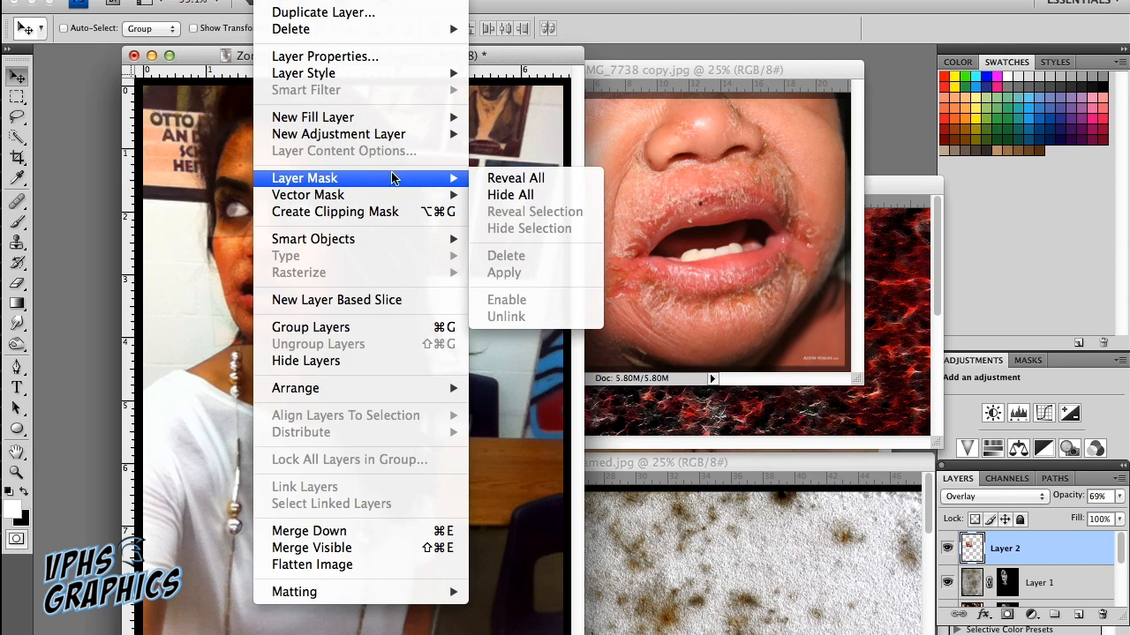
{"action": "left_click", "coordinate": [503, 194]}
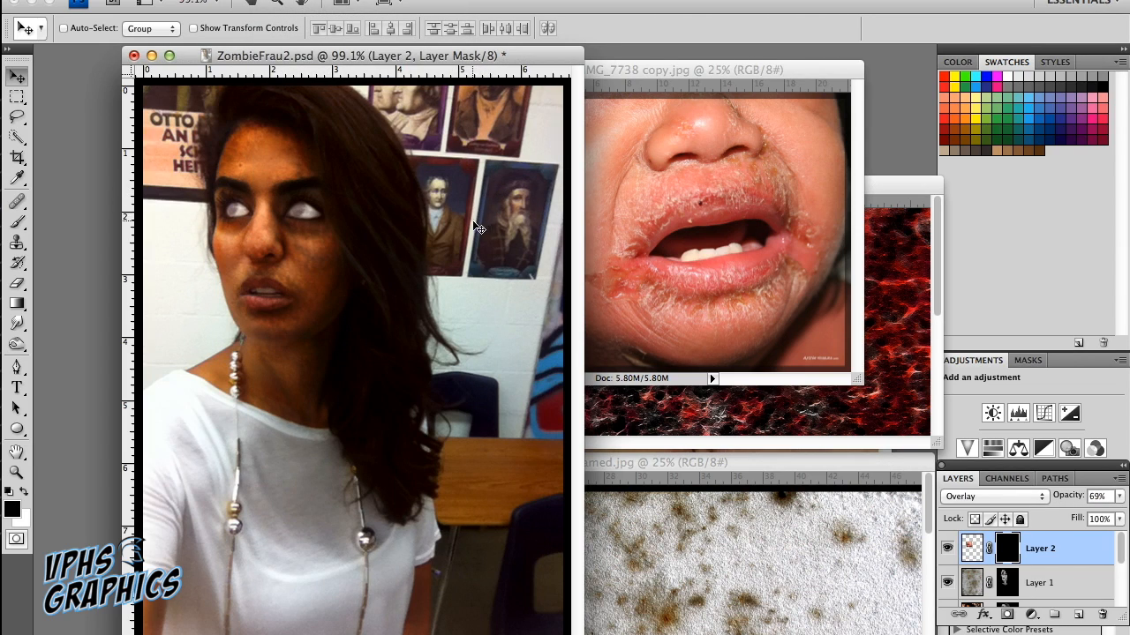
{"action": "key", "text": "b"}
{"action": "mouse_move", "coordinate": [304, 280]}
{"action": "left_mouse_down"}
{"action": "mouse_move", "coordinate": [251, 300]}
{"action": "mouse_move", "coordinate": [276, 311]}
{"action": "mouse_move", "coordinate": [245, 310]}
{"action": "mouse_move", "coordinate": [284, 308]}
{"action": "mouse_move", "coordinate": [247, 316]}
{"action": "left_mouse_up"}
Set the brush to 35 px at 100% opacity and try painting over the lips on the mouth layer's mask
{"action": "key", "text": "super+plus"}
{"action": "key", "text": "super+plus"}
{"action": "key", "text": "super+plus"}
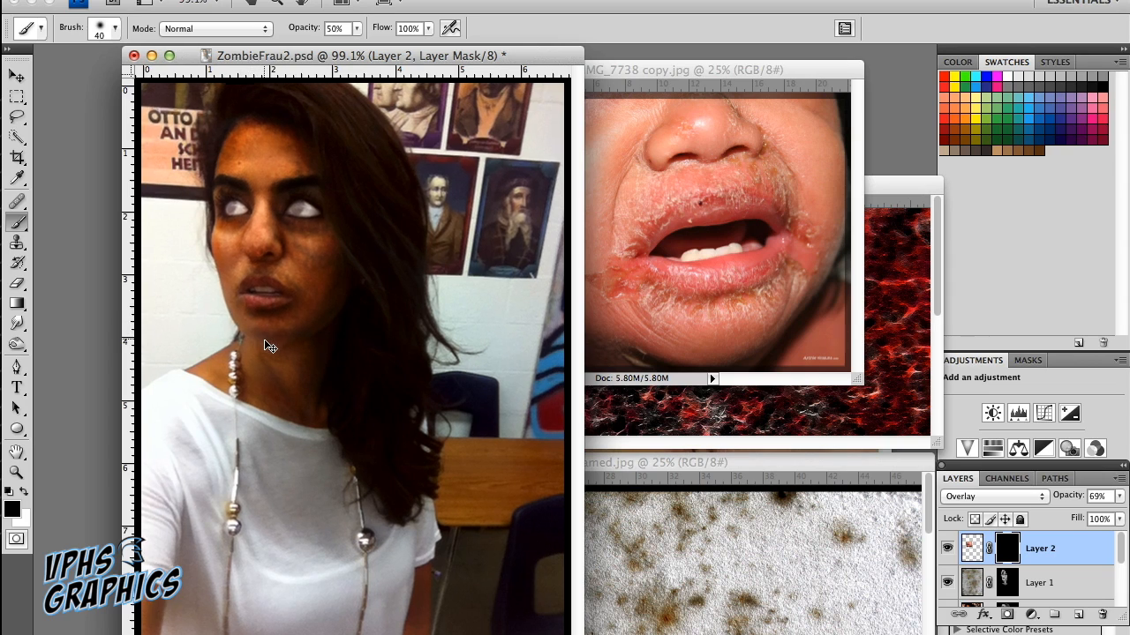
{"action": "left_click_drag", "start_coordinate": [181, 233], "coordinate": [397, 378]}
{"action": "mouse_move", "coordinate": [295, 345]}
{"action": "left_mouse_down"}
{"action": "mouse_move", "coordinate": [256, 332]}
{"action": "mouse_move", "coordinate": [321, 361]}
{"action": "mouse_move", "coordinate": [269, 334]}
{"action": "mouse_move", "coordinate": [357, 339]}
{"action": "mouse_move", "coordinate": [253, 334]}
{"action": "mouse_move", "coordinate": [295, 333]}
{"action": "left_mouse_up"}
{"action": "key", "text": "bracketright"}
{"action": "key", "text": "bracketright"}
{"action": "key", "text": "bracketright"}
{"action": "key", "text": "bracketright"}
{"action": "key", "text": "0"}
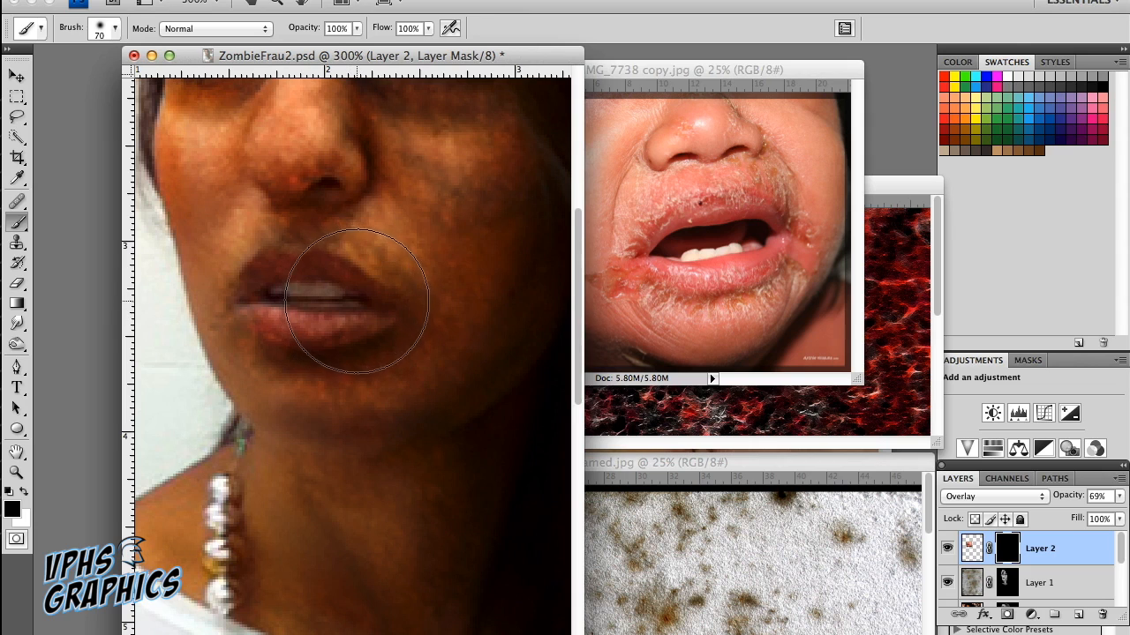
{"action": "key", "text": "bracketleft"}
{"action": "key", "text": "bracketleft"}
{"action": "key", "text": "bracketleft"}
{"action": "key", "text": "bracketleft"}
{"action": "key", "text": "bracketleft"}
{"action": "mouse_move", "coordinate": [265, 300]}
{"action": "left_mouse_down"}
{"action": "mouse_move", "coordinate": [290, 340]}
{"action": "mouse_move", "coordinate": [366, 329]}
{"action": "mouse_move", "coordinate": [250, 320]}
{"action": "mouse_move", "coordinate": [282, 321]}
{"action": "mouse_move", "coordinate": [324, 297]}
{"action": "mouse_move", "coordinate": [275, 287]}
{"action": "mouse_move", "coordinate": [279, 313]}
{"action": "mouse_move", "coordinate": [307, 321]}
{"action": "mouse_move", "coordinate": [289, 300]}
{"action": "mouse_move", "coordinate": [278, 332]}
{"action": "mouse_move", "coordinate": [301, 329]}
{"action": "mouse_move", "coordinate": [333, 340]}
{"action": "left_mouse_up"}
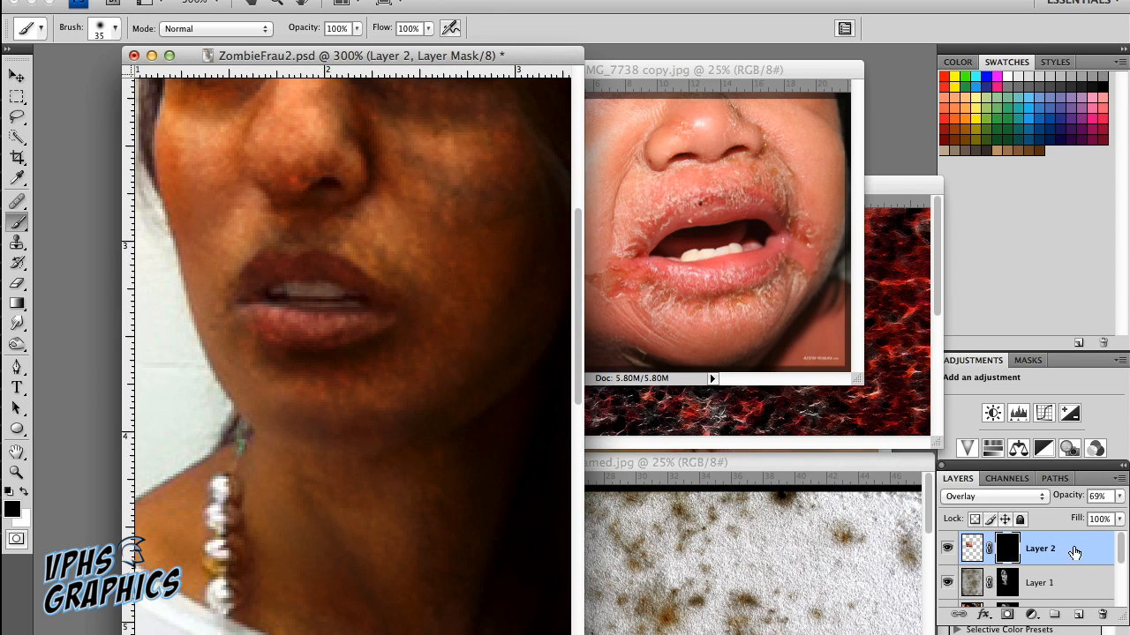
Set the mouth layer's opacity to 100% and its blend mode to Normal
{"action": "left_click", "coordinate": [1120, 498]}
{"action": "left_click_drag", "start_coordinate": [1092, 517], "coordinate": [1104, 512]}
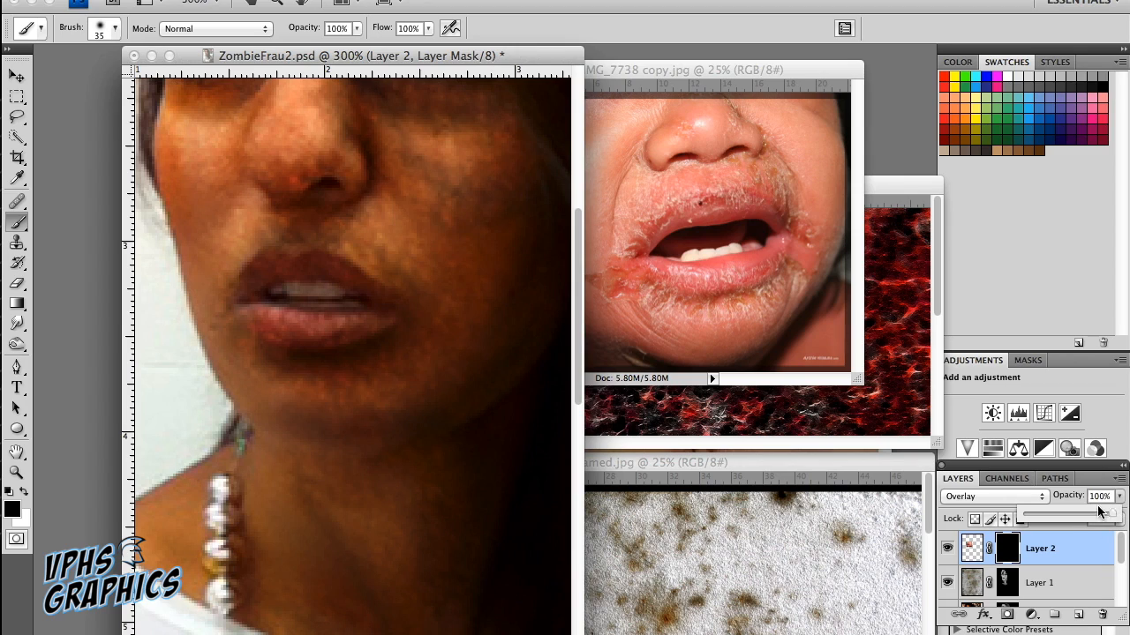
{"action": "left_click", "coordinate": [1045, 496]}
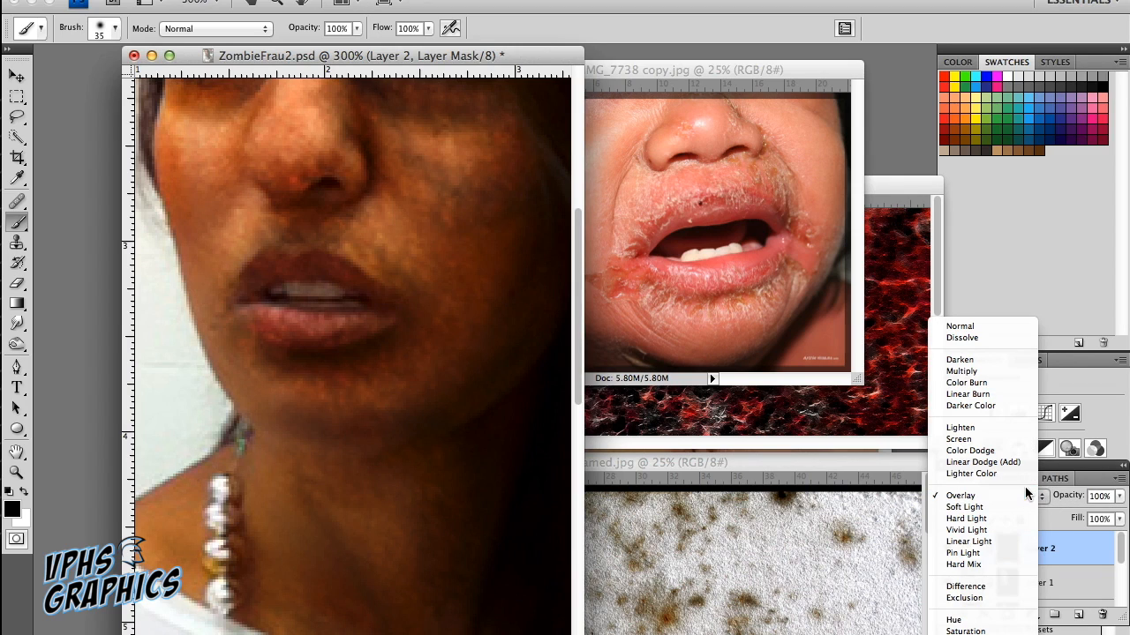
{"action": "left_click", "coordinate": [1008, 323]}
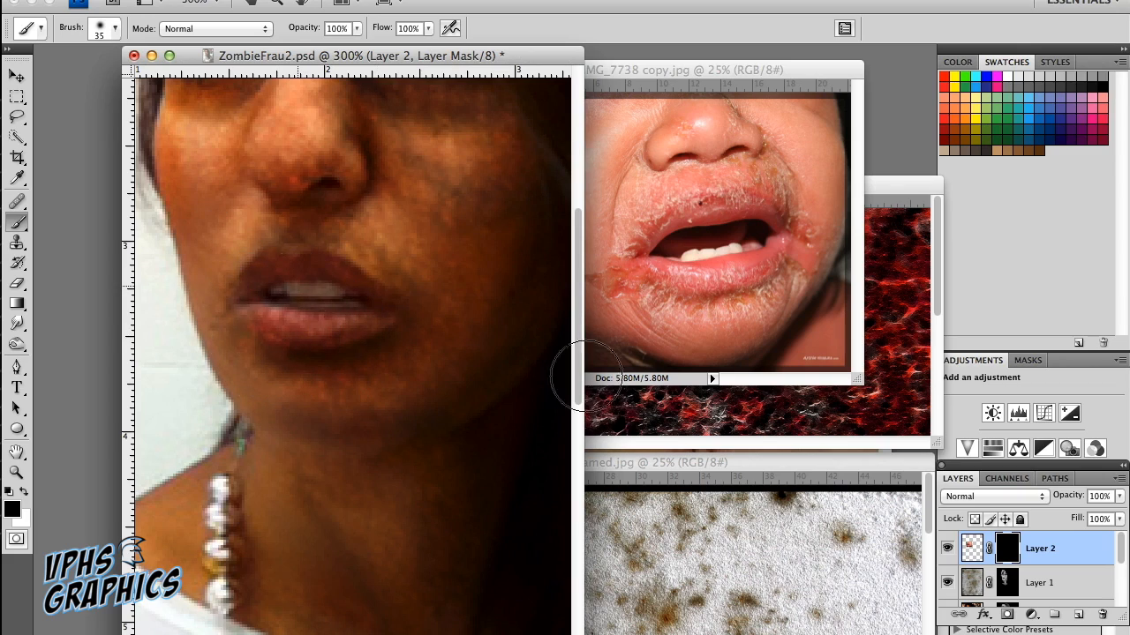
Move the mouth layer below the rust texture layer and try painting over the mouth and face in white
{"action": "left_click", "coordinate": [972, 549]}
{"action": "left_click", "coordinate": [1000, 546]}
{"action": "left_click_drag", "start_coordinate": [1068, 558], "coordinate": [1064, 605]}
{"action": "mouse_move", "coordinate": [267, 330]}
{"action": "left_mouse_down"}
{"action": "mouse_move", "coordinate": [383, 343]}
{"action": "mouse_move", "coordinate": [266, 317]}
{"action": "mouse_move", "coordinate": [289, 272]}
{"action": "mouse_move", "coordinate": [256, 283]}
{"action": "mouse_move", "coordinate": [269, 321]}
{"action": "mouse_move", "coordinate": [260, 304]}
{"action": "mouse_move", "coordinate": [349, 325]}
{"action": "mouse_move", "coordinate": [323, 309]}
{"action": "mouse_move", "coordinate": [328, 321]}
{"action": "mouse_move", "coordinate": [328, 312]}
{"action": "mouse_move", "coordinate": [295, 308]}
{"action": "mouse_move", "coordinate": [353, 331]}
{"action": "mouse_move", "coordinate": [286, 353]}
{"action": "mouse_move", "coordinate": [290, 373]}
{"action": "mouse_move", "coordinate": [266, 389]}
{"action": "mouse_move", "coordinate": [347, 377]}
{"action": "mouse_move", "coordinate": [376, 317]}
{"action": "mouse_move", "coordinate": [285, 268]}
{"action": "mouse_move", "coordinate": [243, 317]}
{"action": "mouse_move", "coordinate": [276, 325]}
{"action": "mouse_move", "coordinate": [254, 323]}
{"action": "mouse_move", "coordinate": [305, 358]}
{"action": "mouse_move", "coordinate": [328, 349]}
{"action": "mouse_move", "coordinate": [254, 284]}
{"action": "mouse_move", "coordinate": [302, 344]}
{"action": "mouse_move", "coordinate": [317, 342]}
{"action": "mouse_move", "coordinate": [242, 323]}
{"action": "mouse_move", "coordinate": [286, 335]}
{"action": "mouse_move", "coordinate": [275, 336]}
{"action": "mouse_move", "coordinate": [289, 271]}
{"action": "mouse_move", "coordinate": [233, 274]}
{"action": "mouse_move", "coordinate": [351, 271]}
{"action": "mouse_move", "coordinate": [233, 291]}
{"action": "mouse_move", "coordinate": [391, 303]}
{"action": "left_mouse_up"}
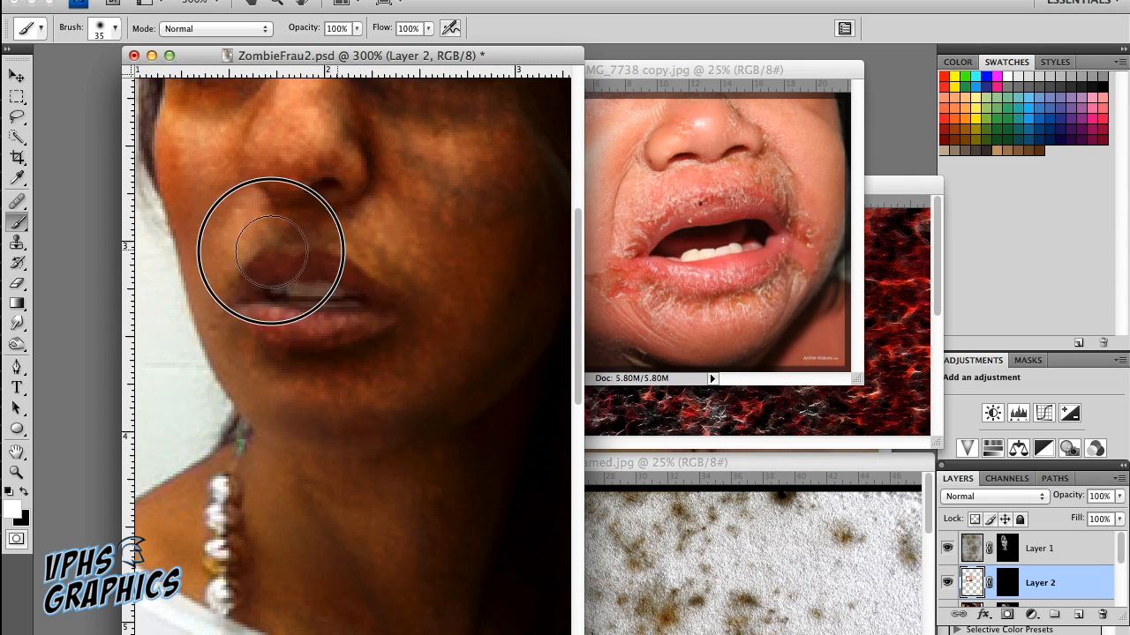
{"action": "key", "text": "super+0"}
{"action": "mouse_move", "coordinate": [295, 316]}
{"action": "left_mouse_down"}
{"action": "mouse_move", "coordinate": [265, 272]}
{"action": "mouse_move", "coordinate": [231, 284]}
{"action": "mouse_move", "coordinate": [233, 269]}
{"action": "mouse_move", "coordinate": [245, 307]}
{"action": "mouse_move", "coordinate": [243, 297]}
{"action": "mouse_move", "coordinate": [269, 311]}
{"action": "mouse_move", "coordinate": [258, 325]}
{"action": "mouse_move", "coordinate": [242, 308]}
{"action": "mouse_move", "coordinate": [281, 315]}
{"action": "mouse_move", "coordinate": [235, 314]}
{"action": "mouse_move", "coordinate": [253, 282]}
{"action": "mouse_move", "coordinate": [241, 280]}
{"action": "mouse_move", "coordinate": [281, 280]}
{"action": "mouse_move", "coordinate": [258, 262]}
{"action": "left_mouse_up"}
{"action": "left_click_drag", "start_coordinate": [282, 211], "coordinate": [277, 219]}
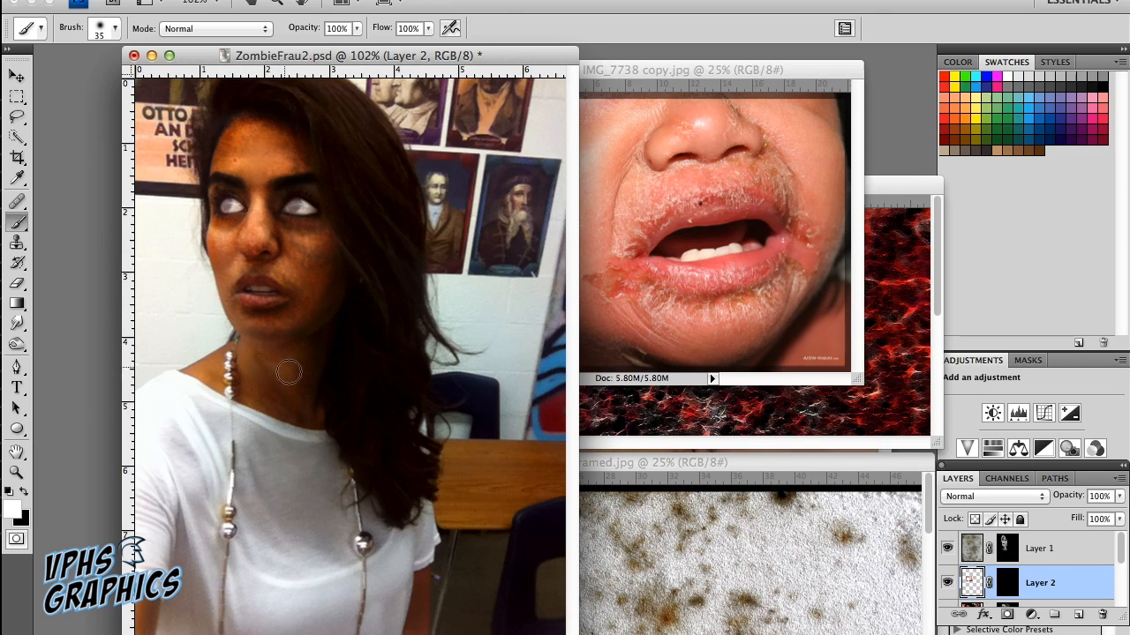